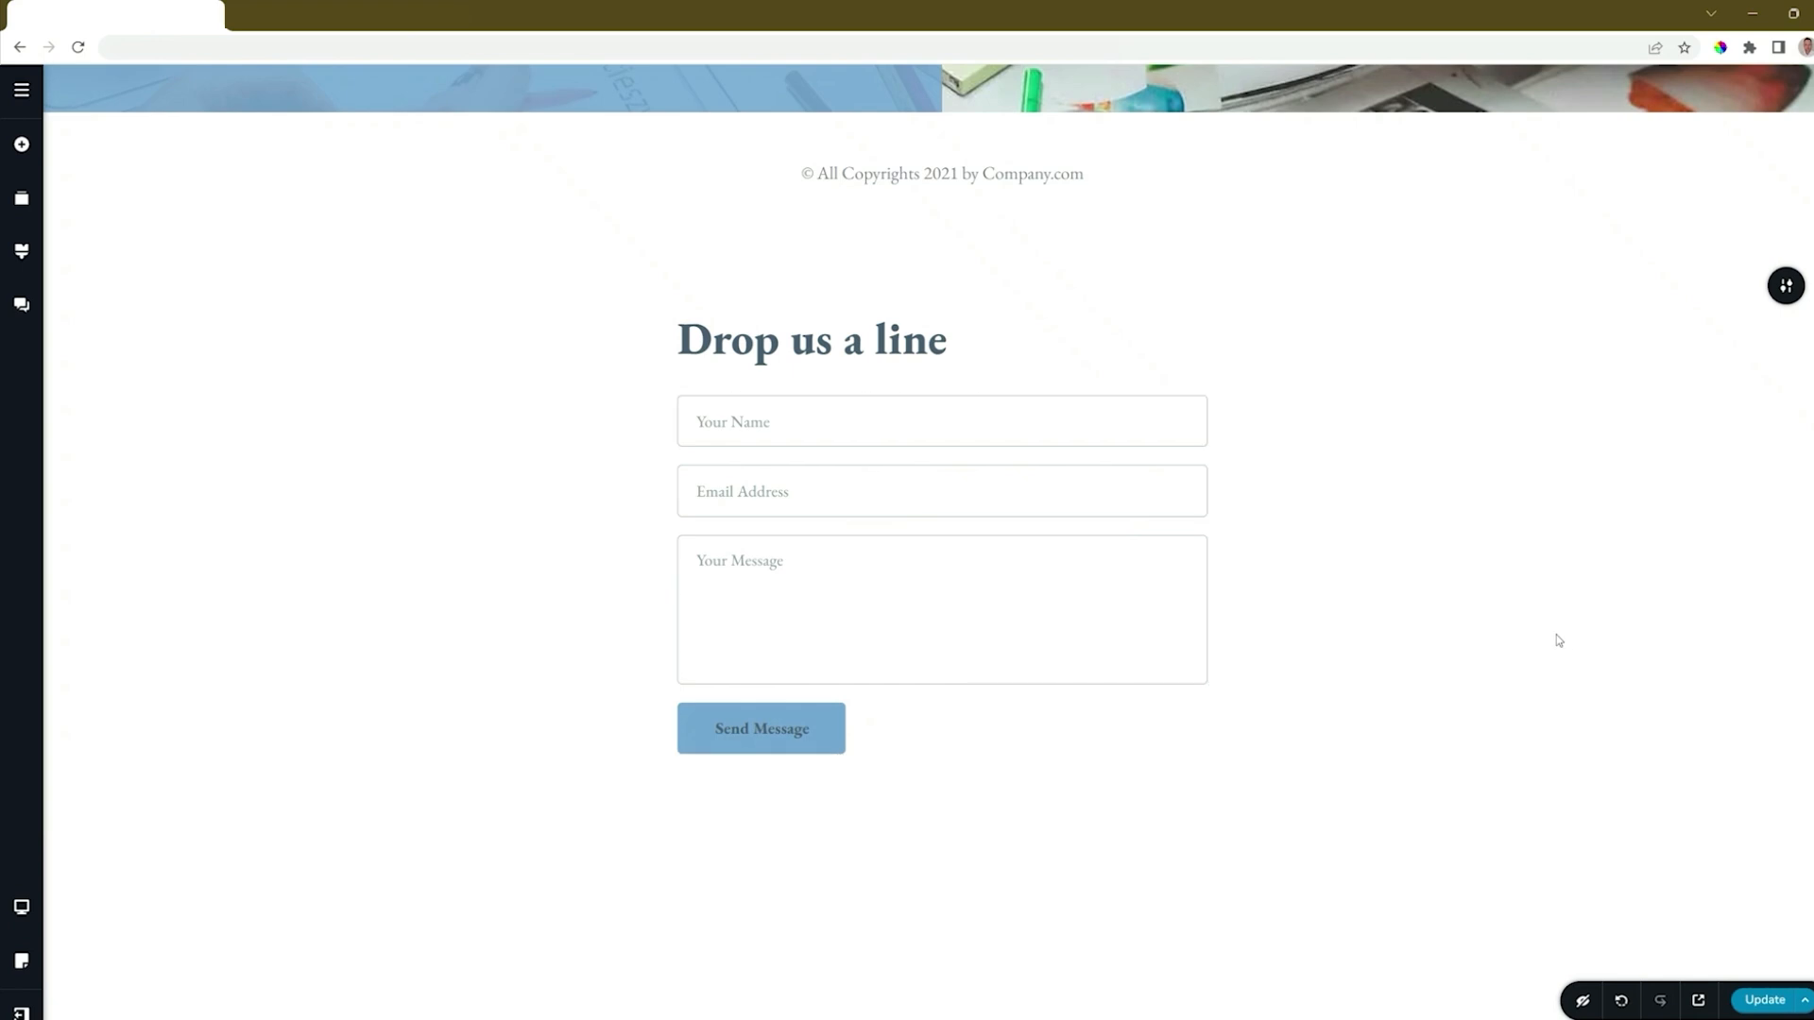
# Add a Form element directly below the existing contact form in the "Drop us a line" block.
pyautogui.scroll(-1, 1559, 640)
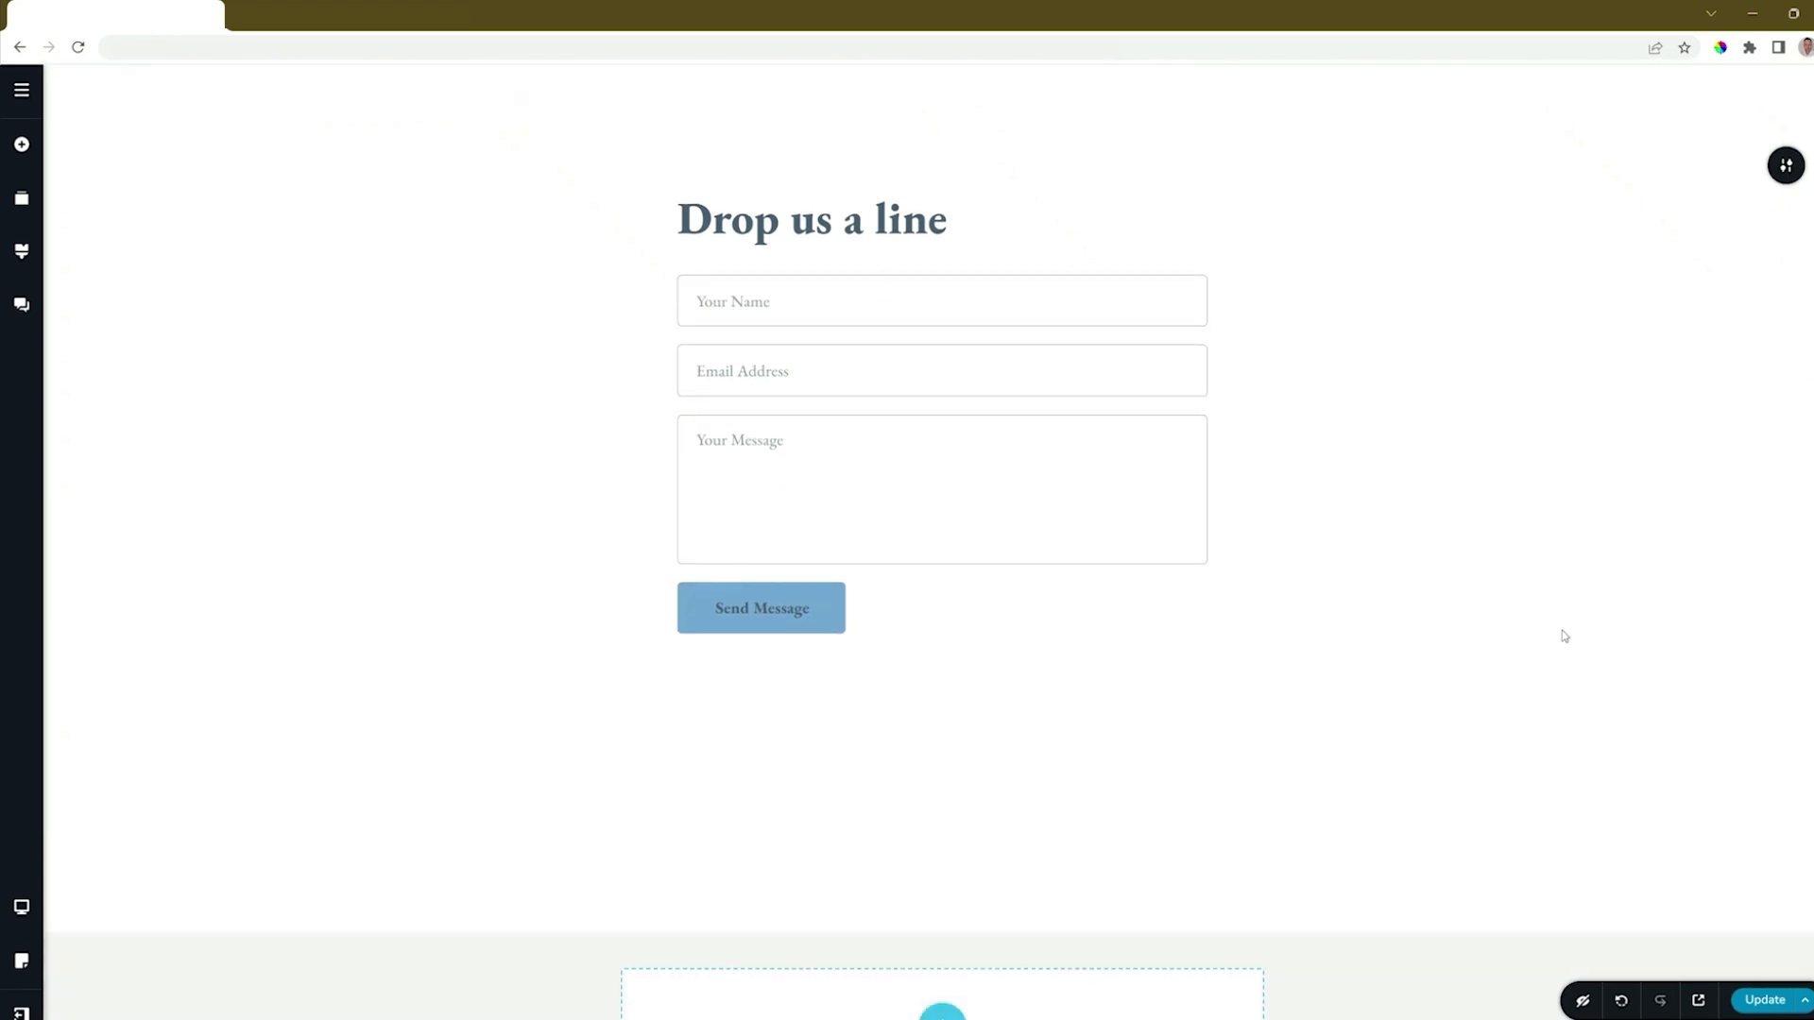
pyautogui.click(22, 146)
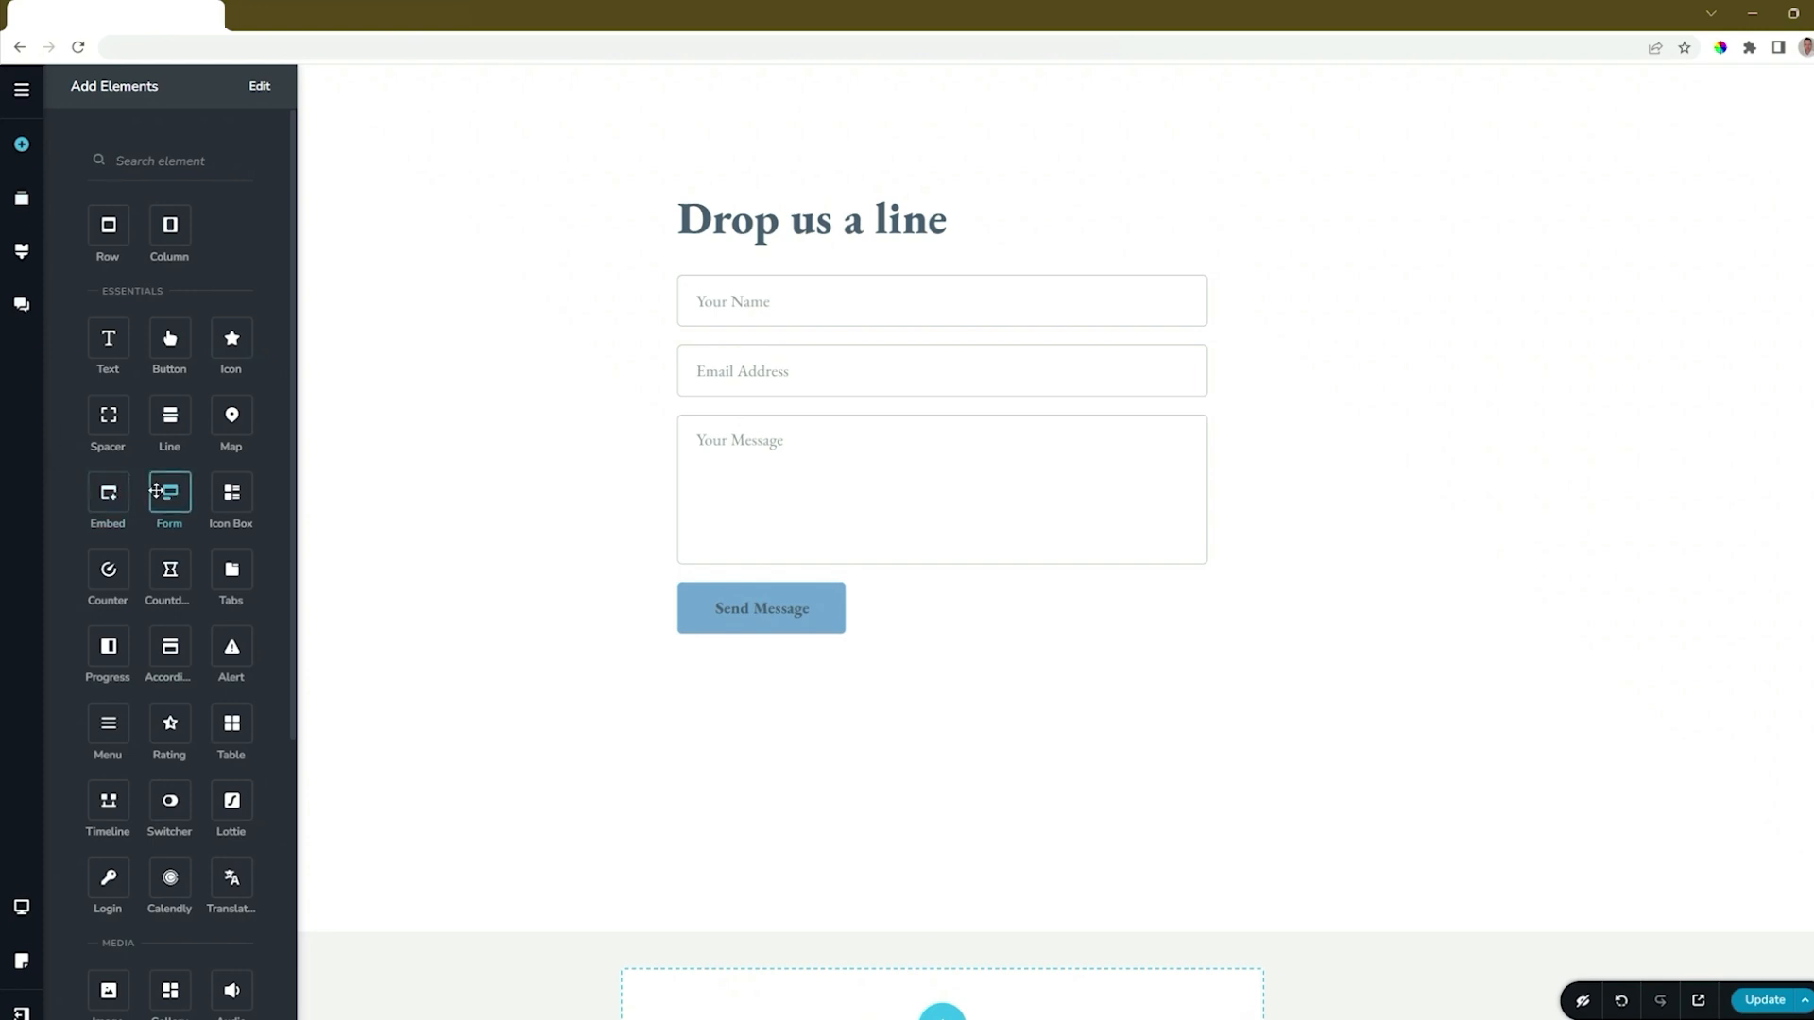
pyautogui.moveTo(165, 491)
pyautogui.mouseDown()
pyautogui.moveTo(617, 632)
pyautogui.moveTo(751, 646)
pyautogui.mouseUp()
pyautogui.scroll(-3, 1149, 713)
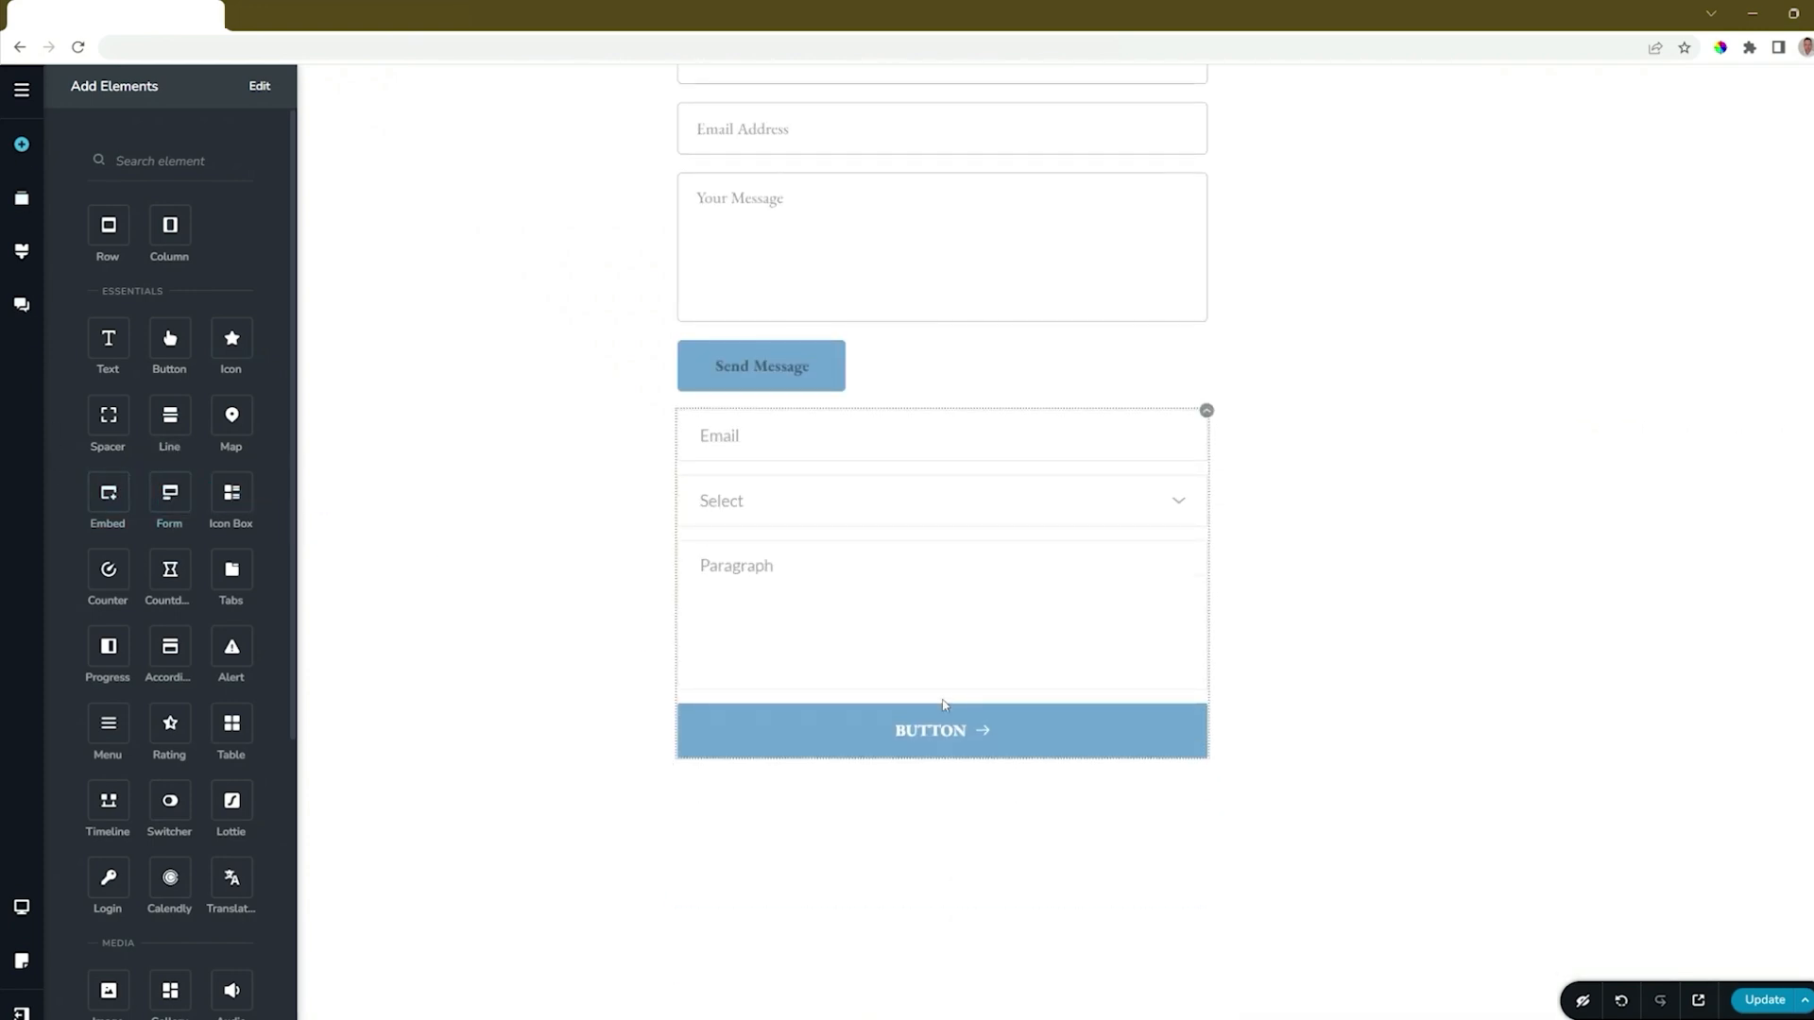
# Delete the original contact form with the "Send Message" button, keeping the newly added form.
pyautogui.scroll(3, 944, 701)
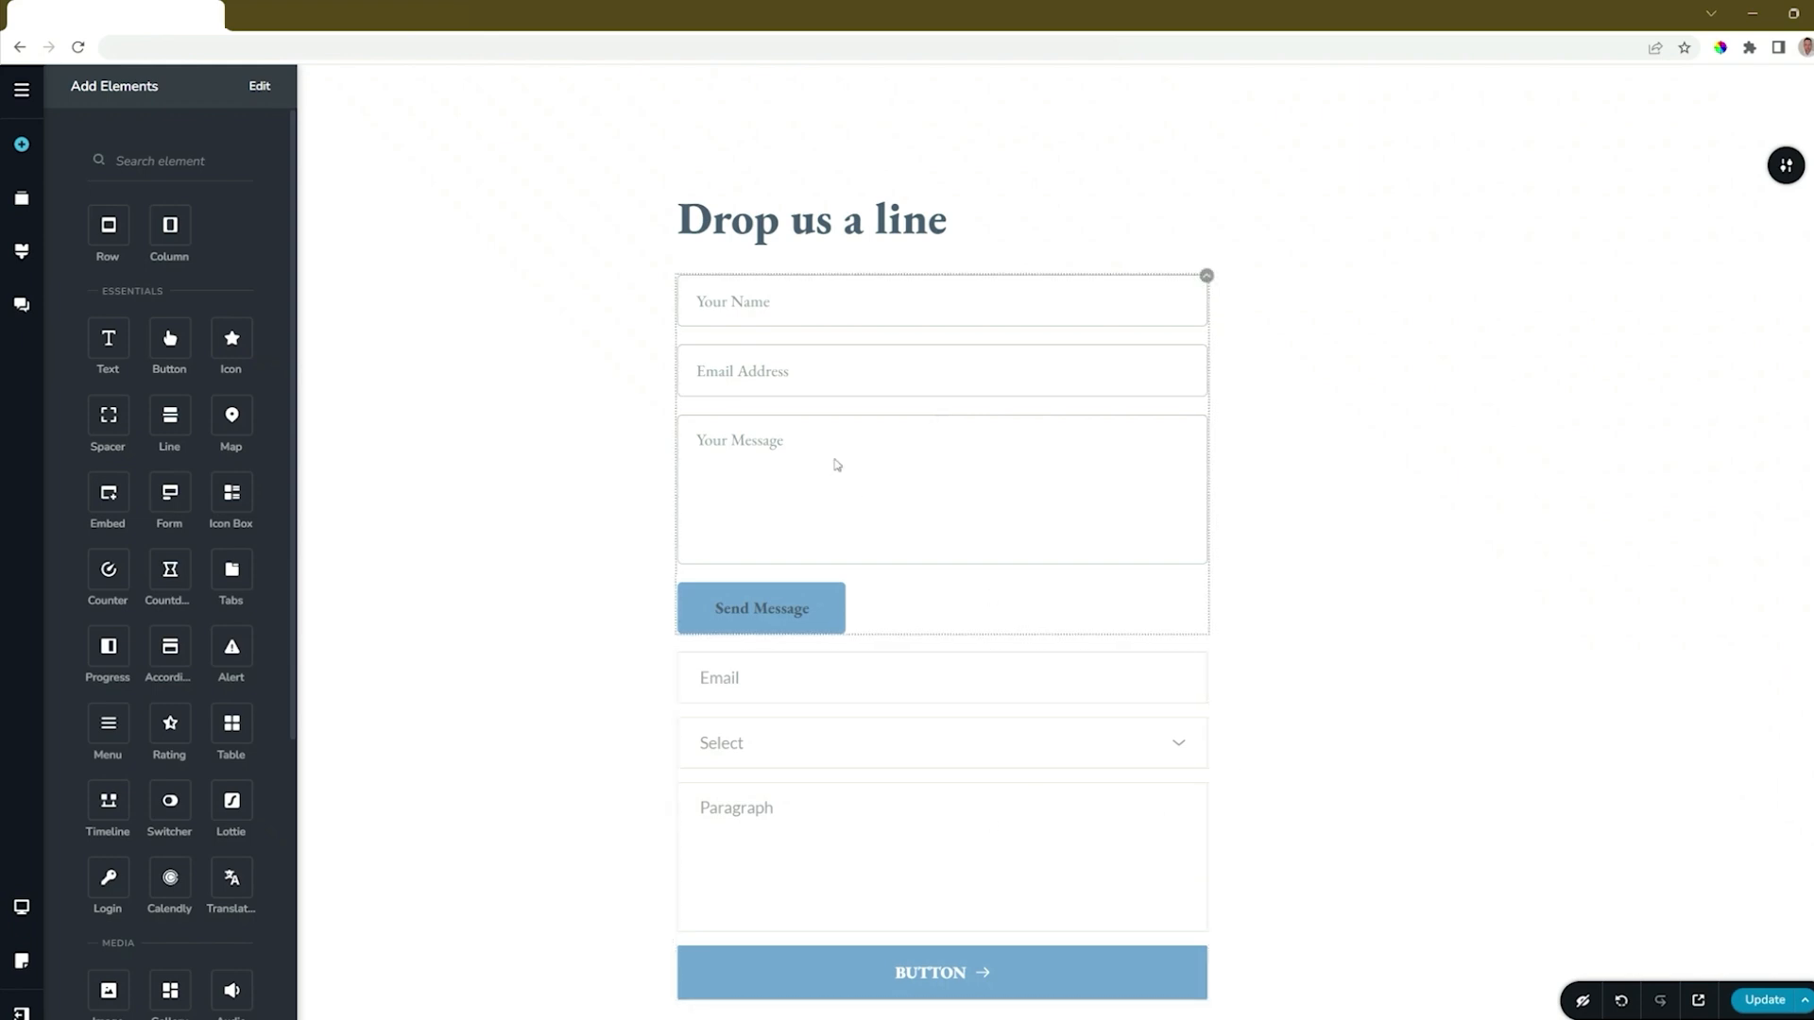
pyautogui.click(1207, 275)
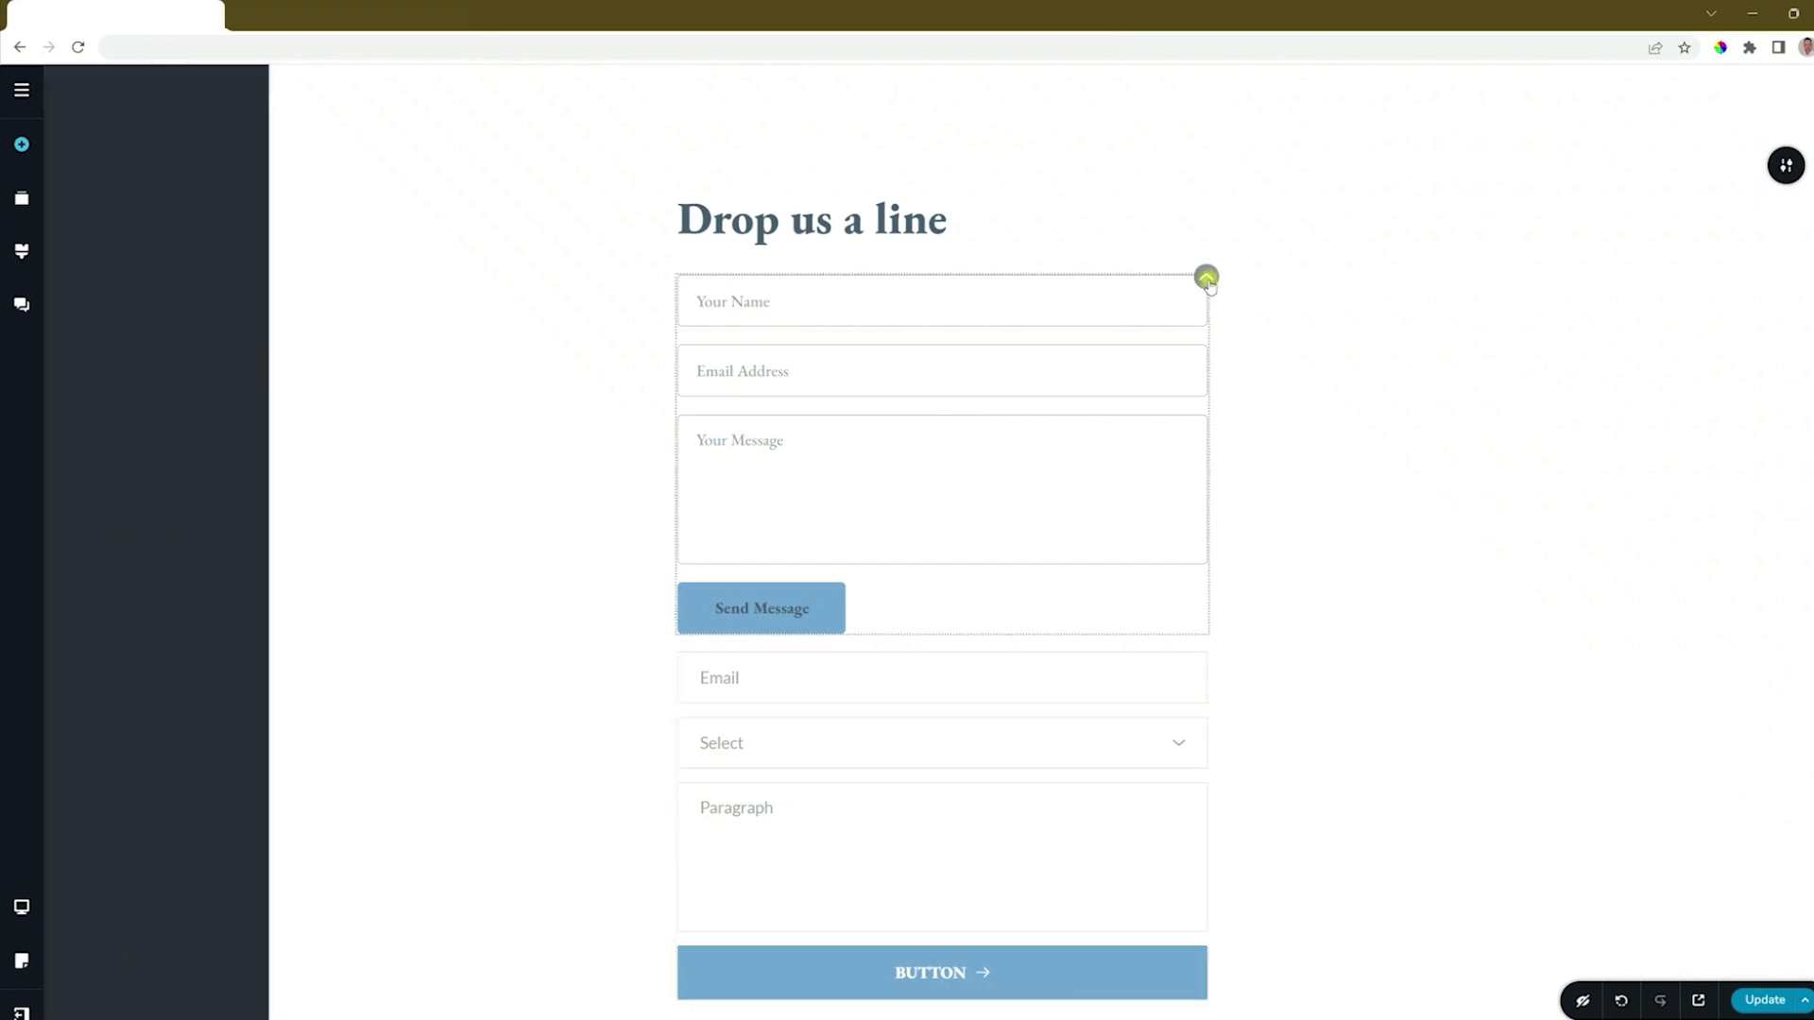
pyautogui.click(1247, 317)
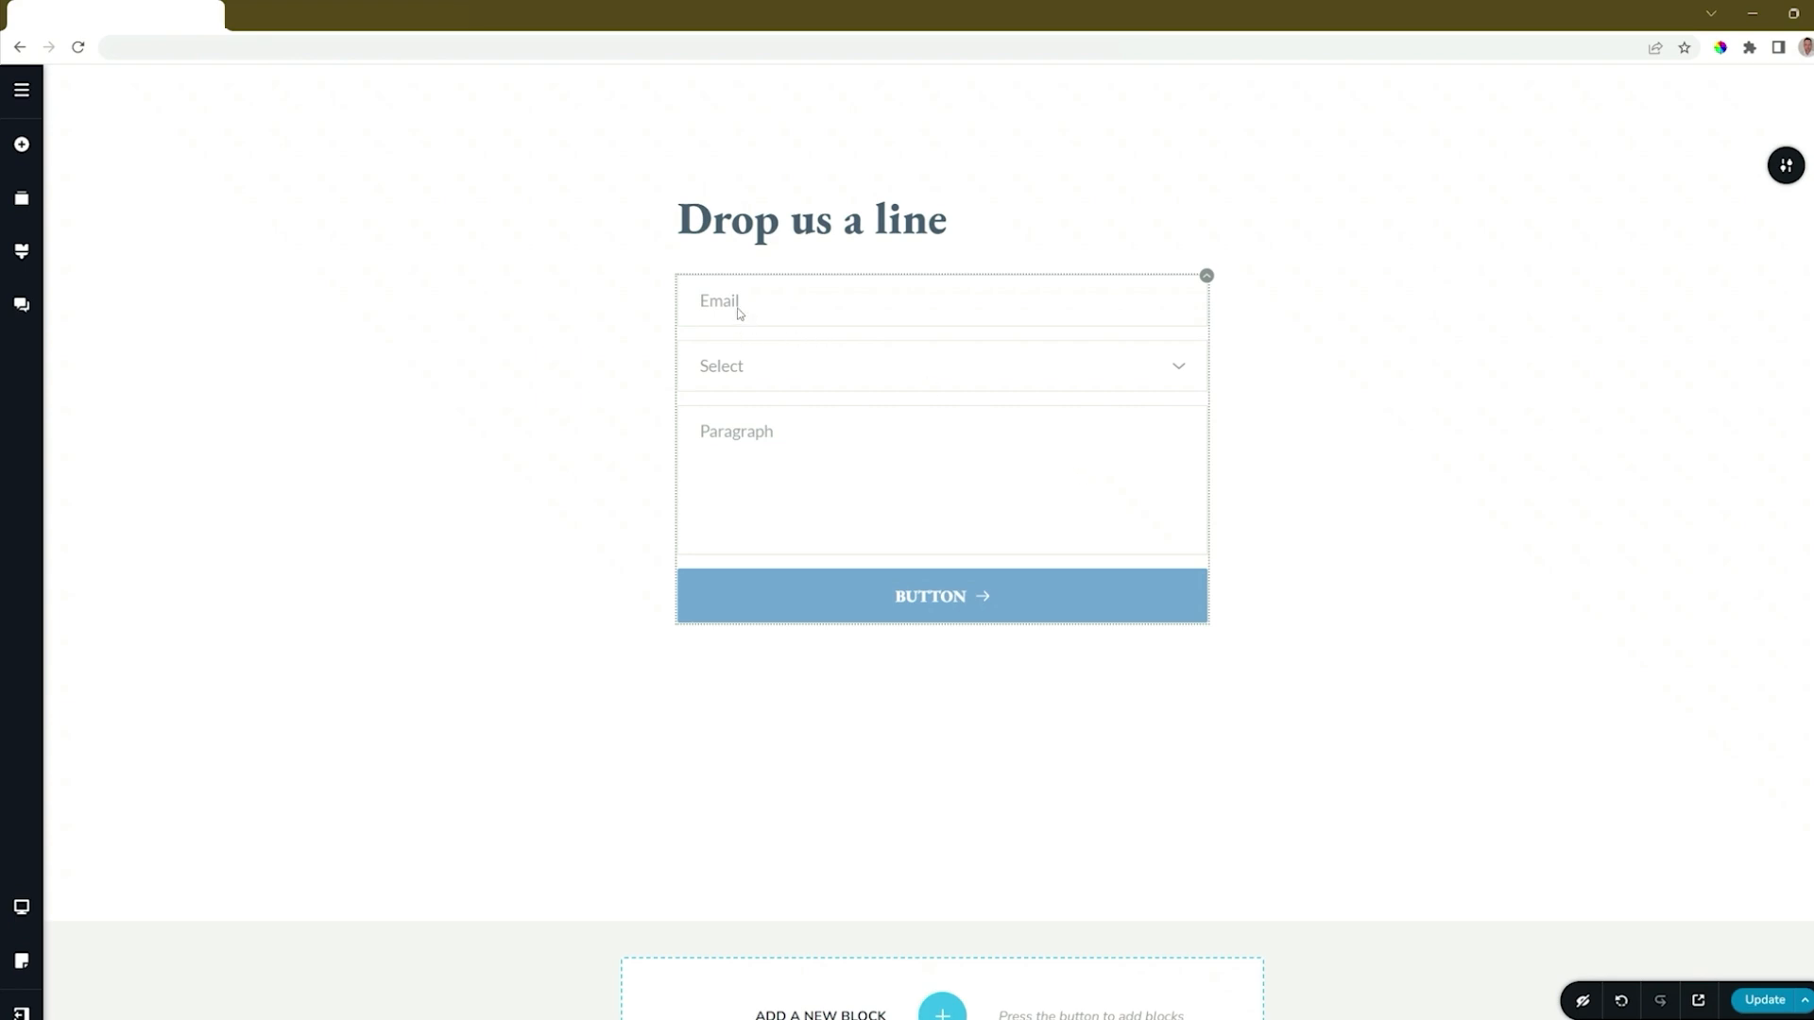
# Expand the new form's Select field to view its options, and collapse it again.
pyautogui.click(1178, 370)
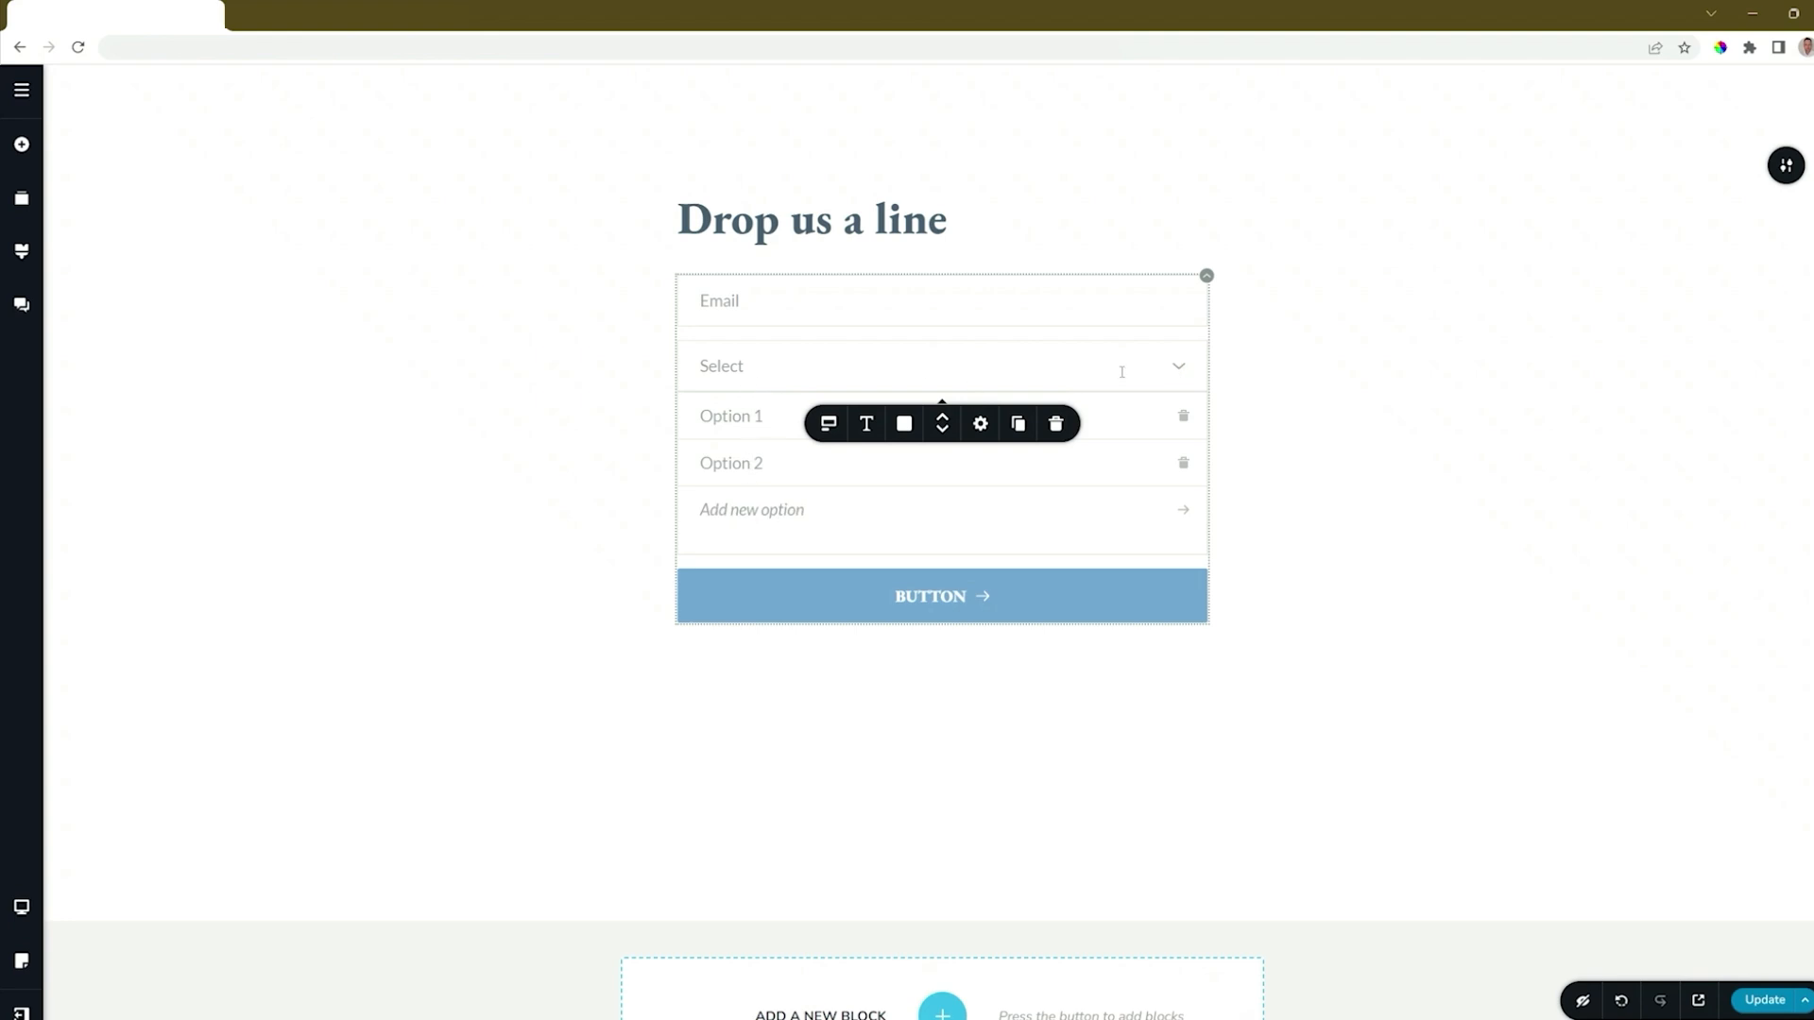
pyautogui.click(1180, 371)
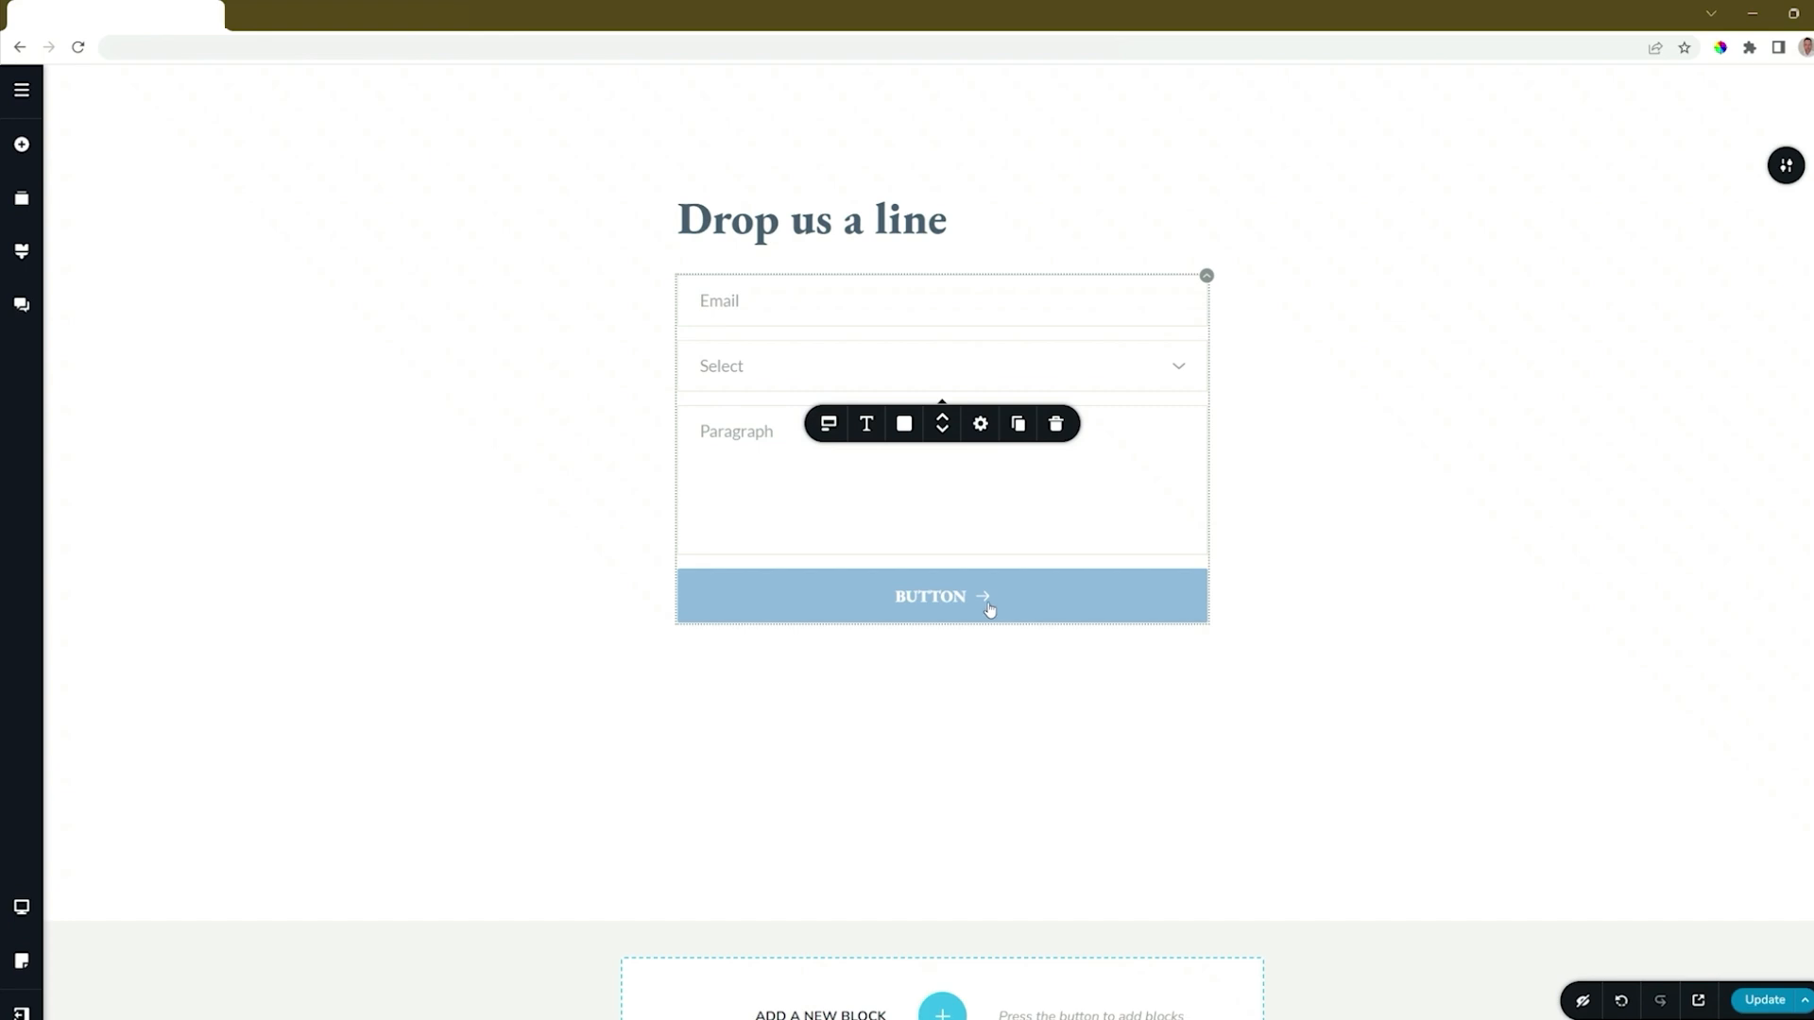
# Review the available types for the Email field and set the form field spacing to 16 px.
pyautogui.click(767, 306)
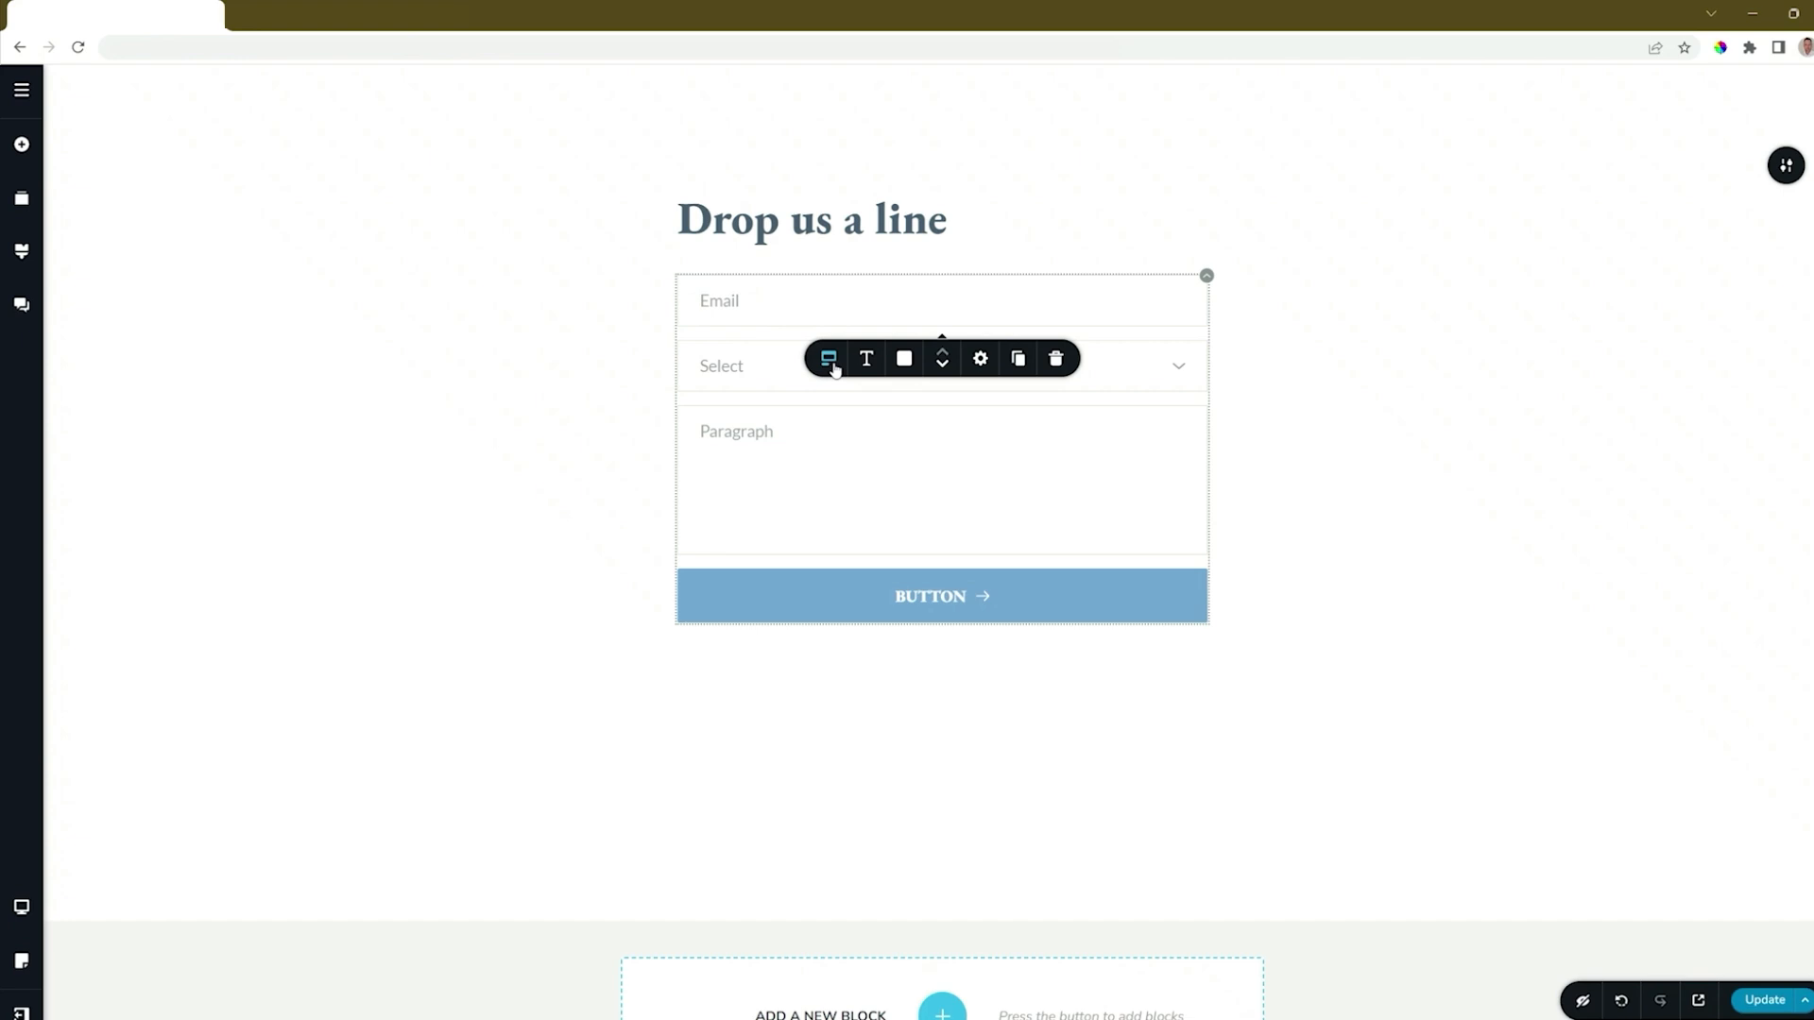
pyautogui.click(831, 365)
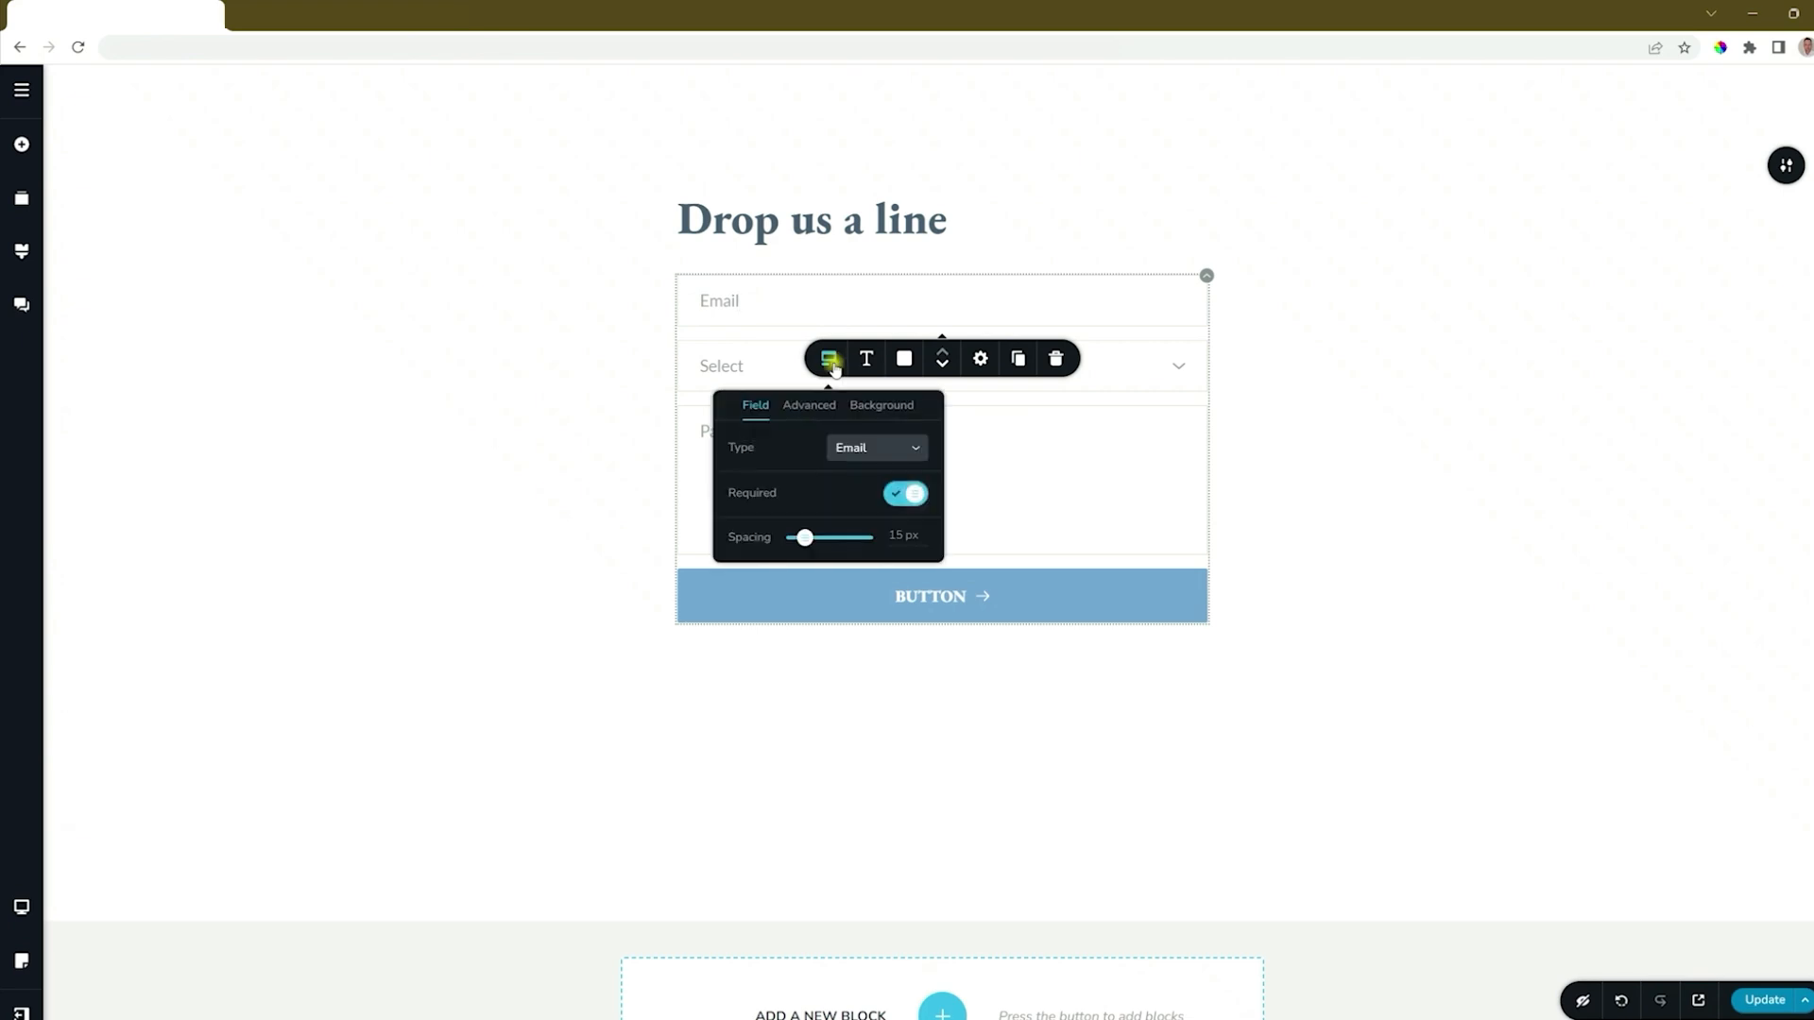
pyautogui.click(866, 451)
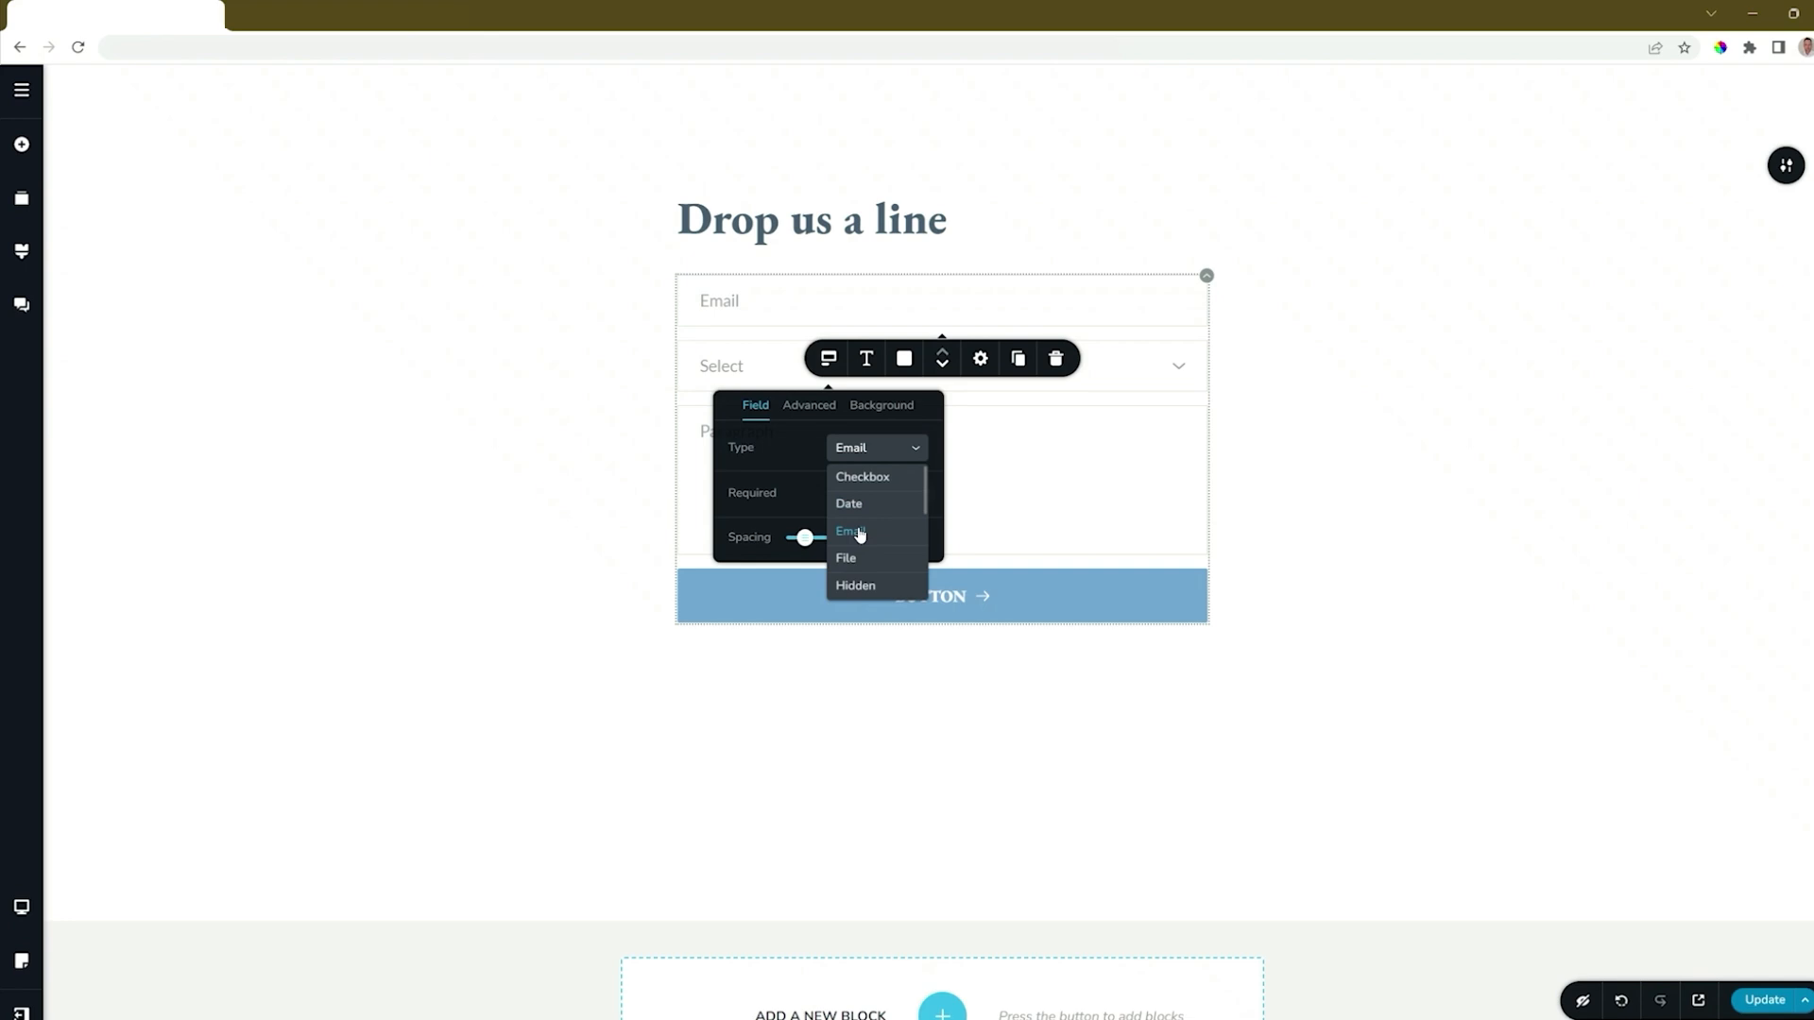
pyautogui.click(780, 442)
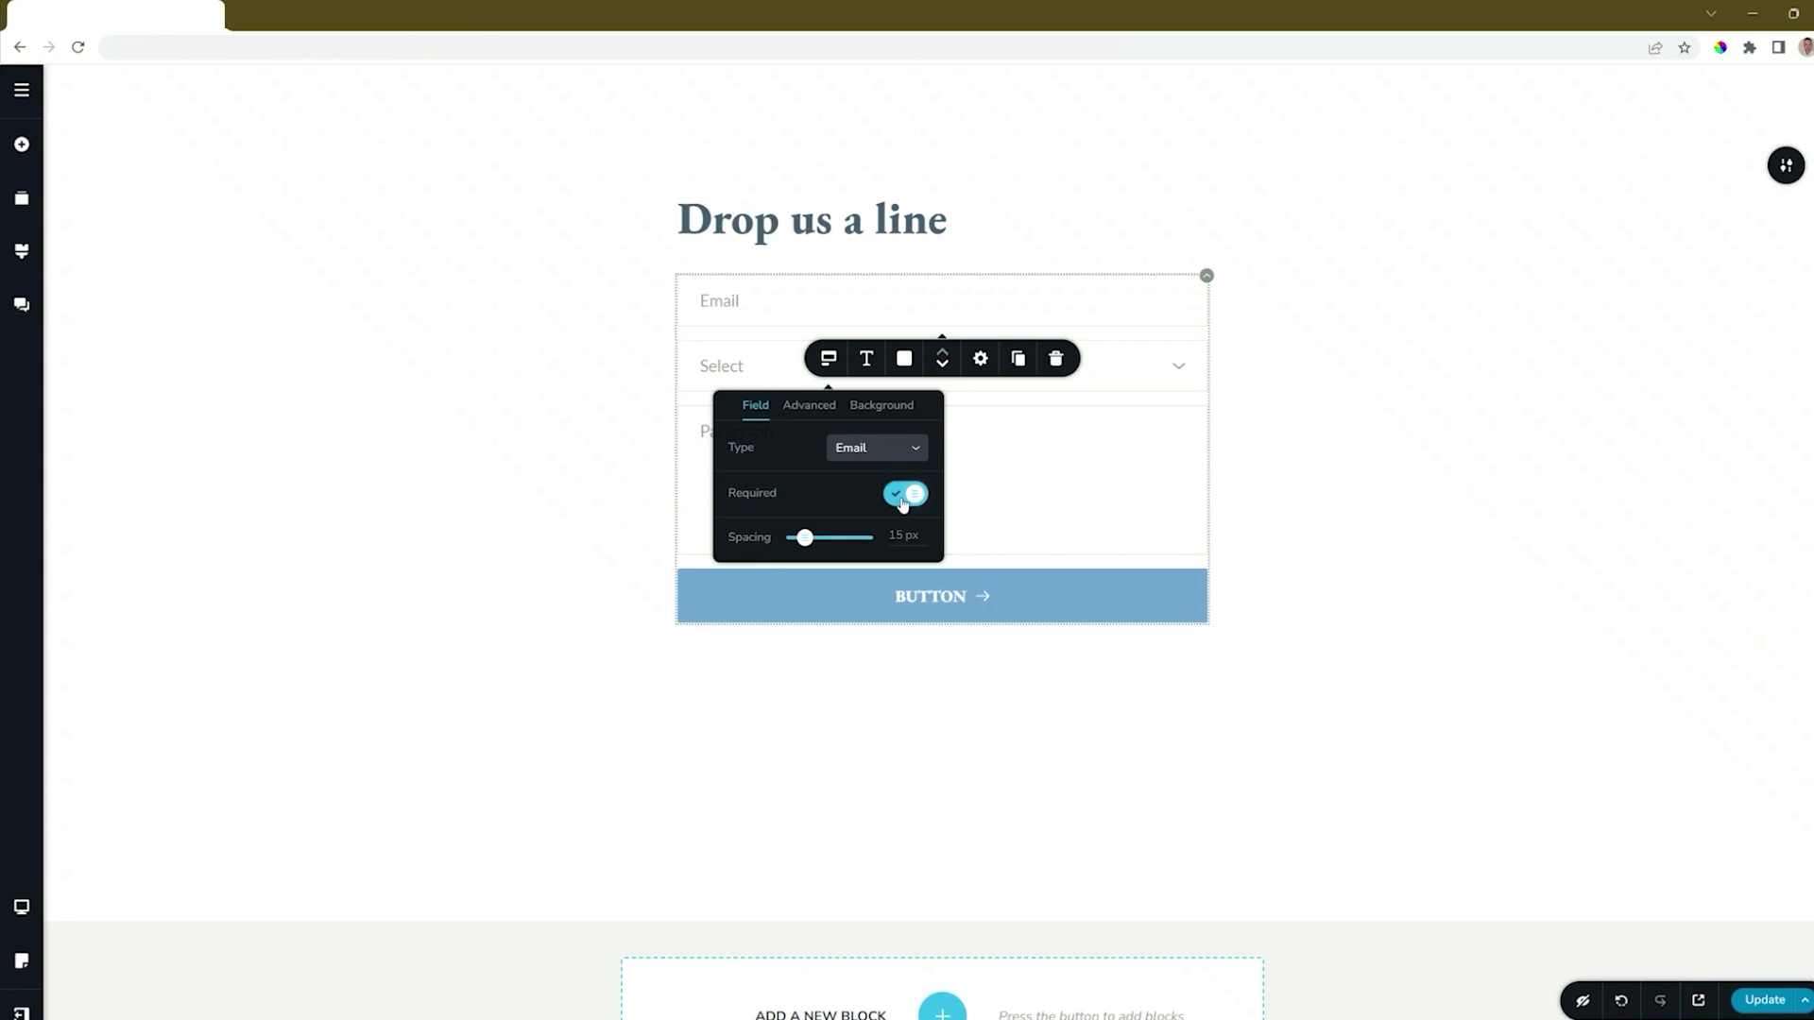
pyautogui.moveTo(805, 543)
pyautogui.mouseDown()
pyautogui.moveTo(830, 539)
pyautogui.moveTo(805, 538)
pyautogui.mouseUp()
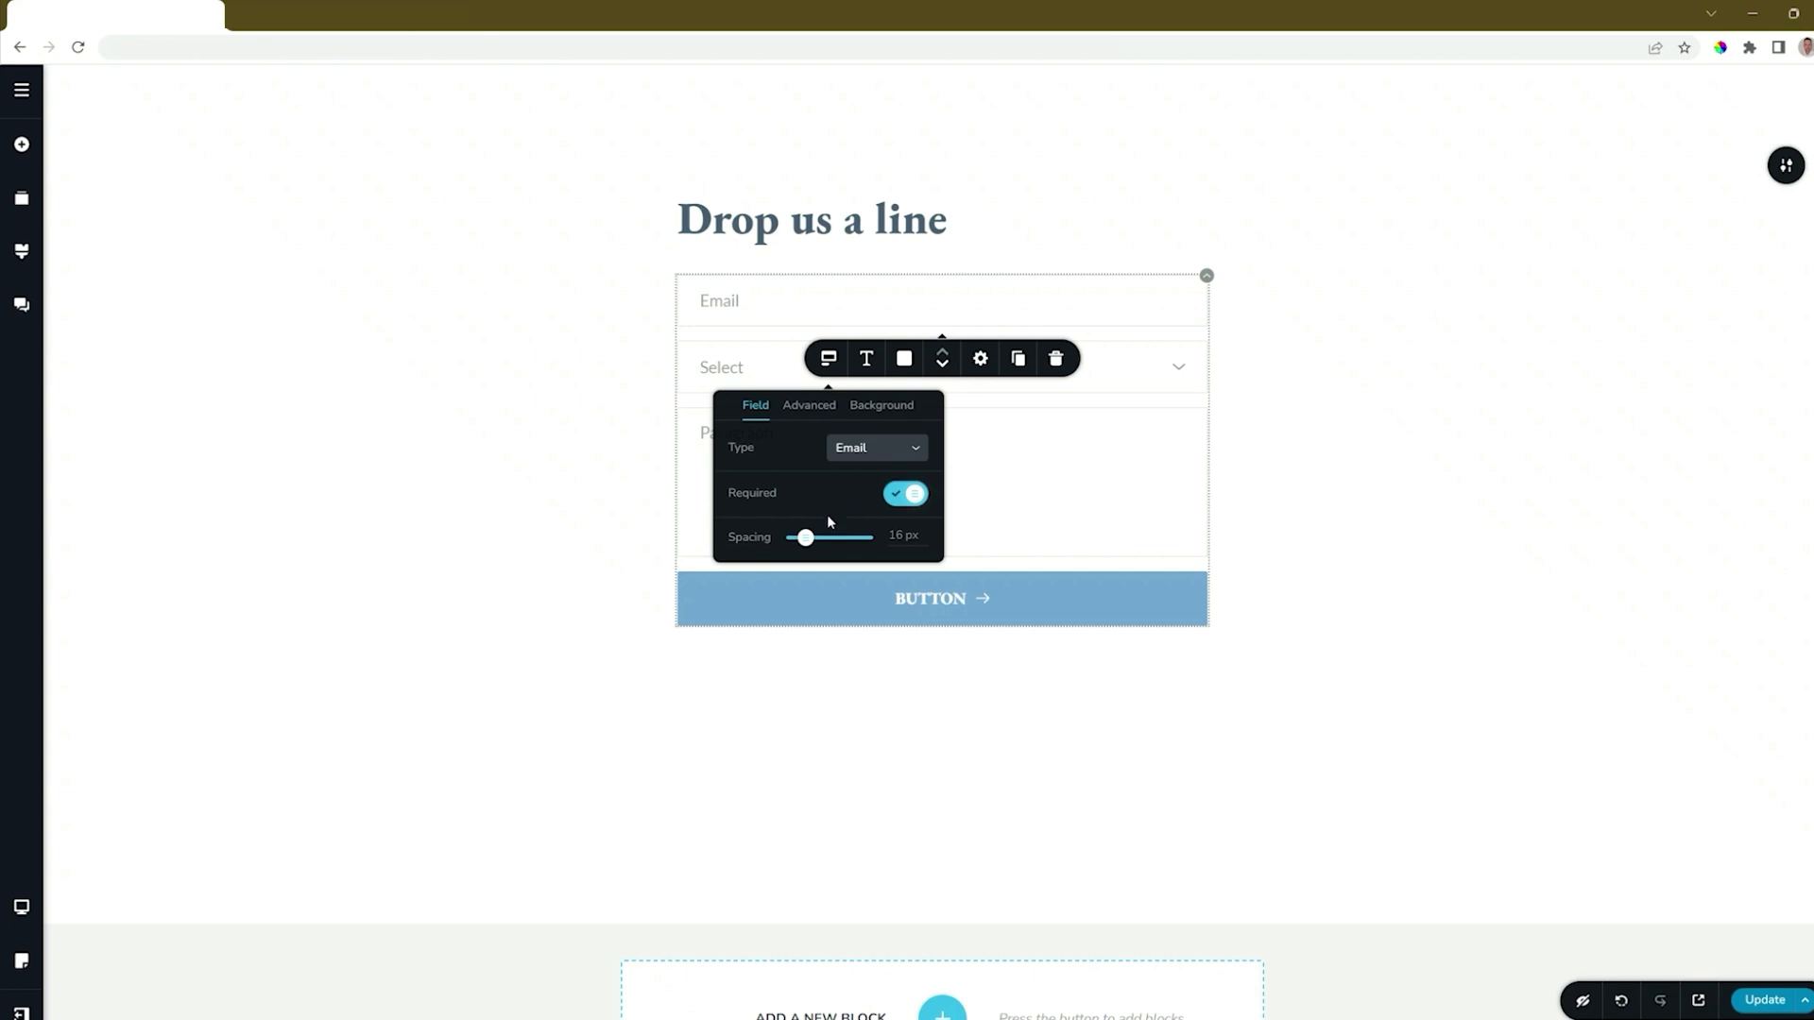
# Try showing the form field labels and hiding the placeholders, restoring each setting.
pyautogui.click(810, 406)
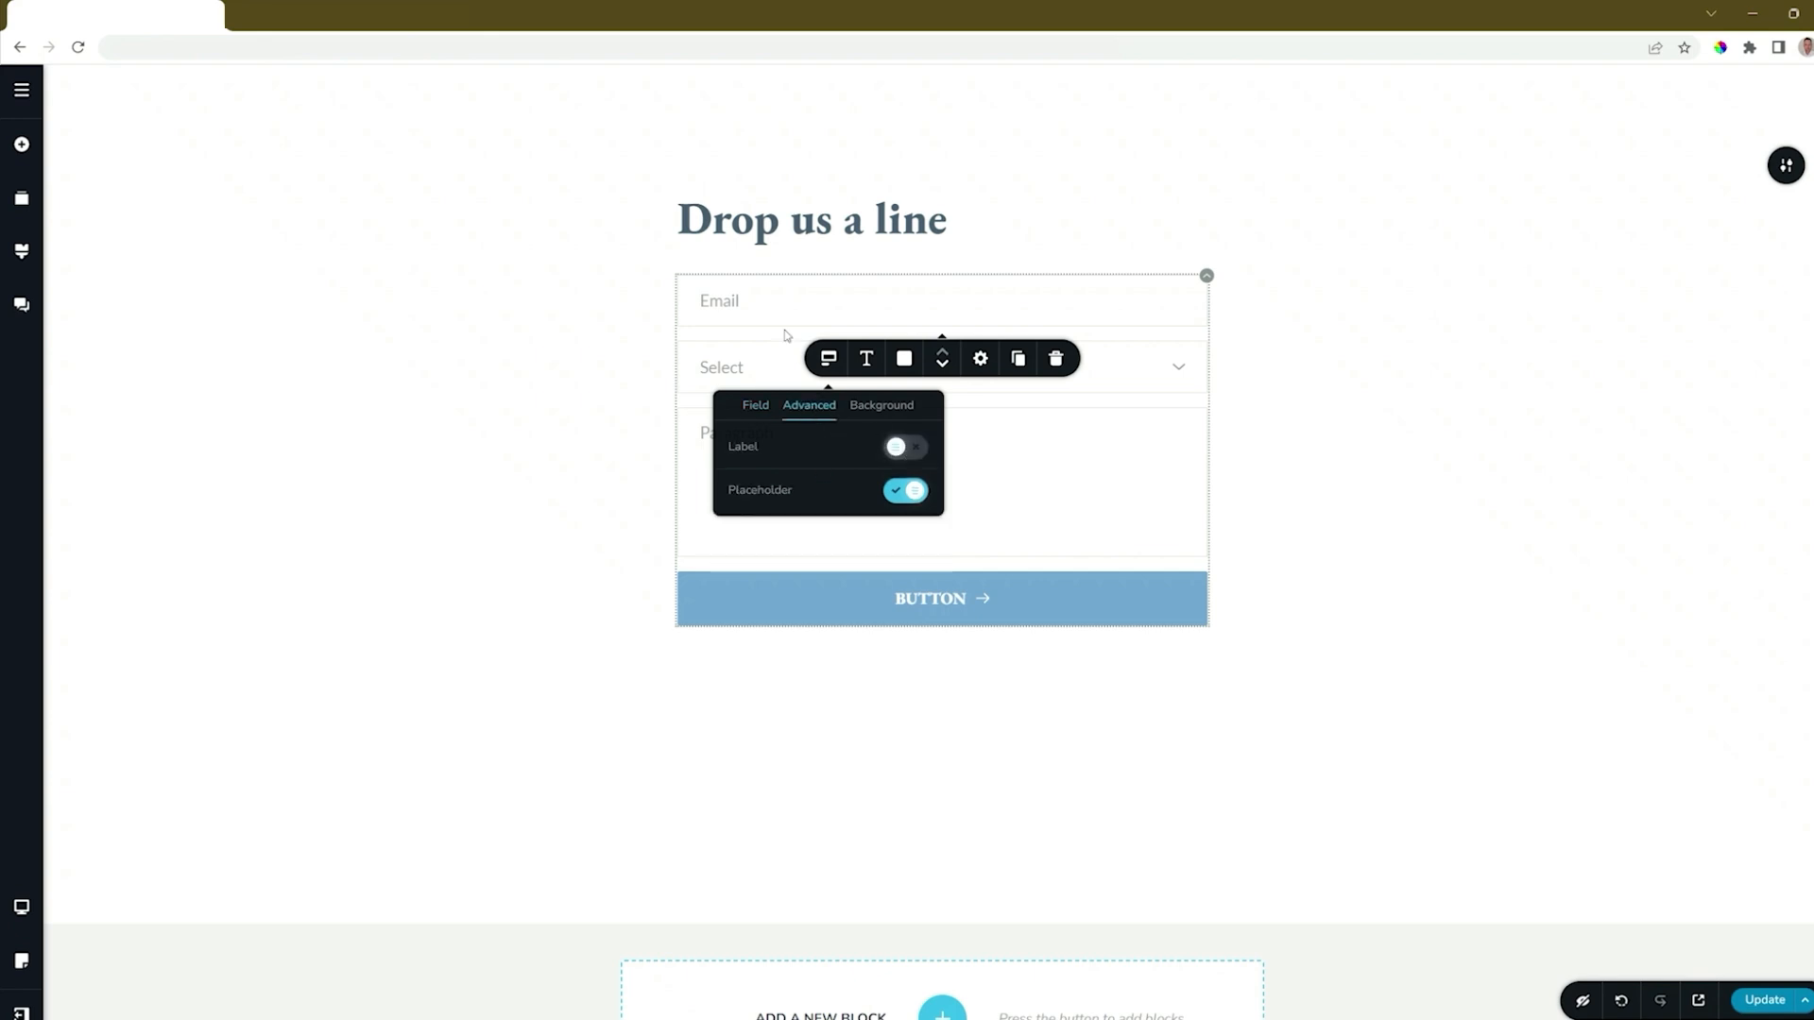
pyautogui.click(917, 455)
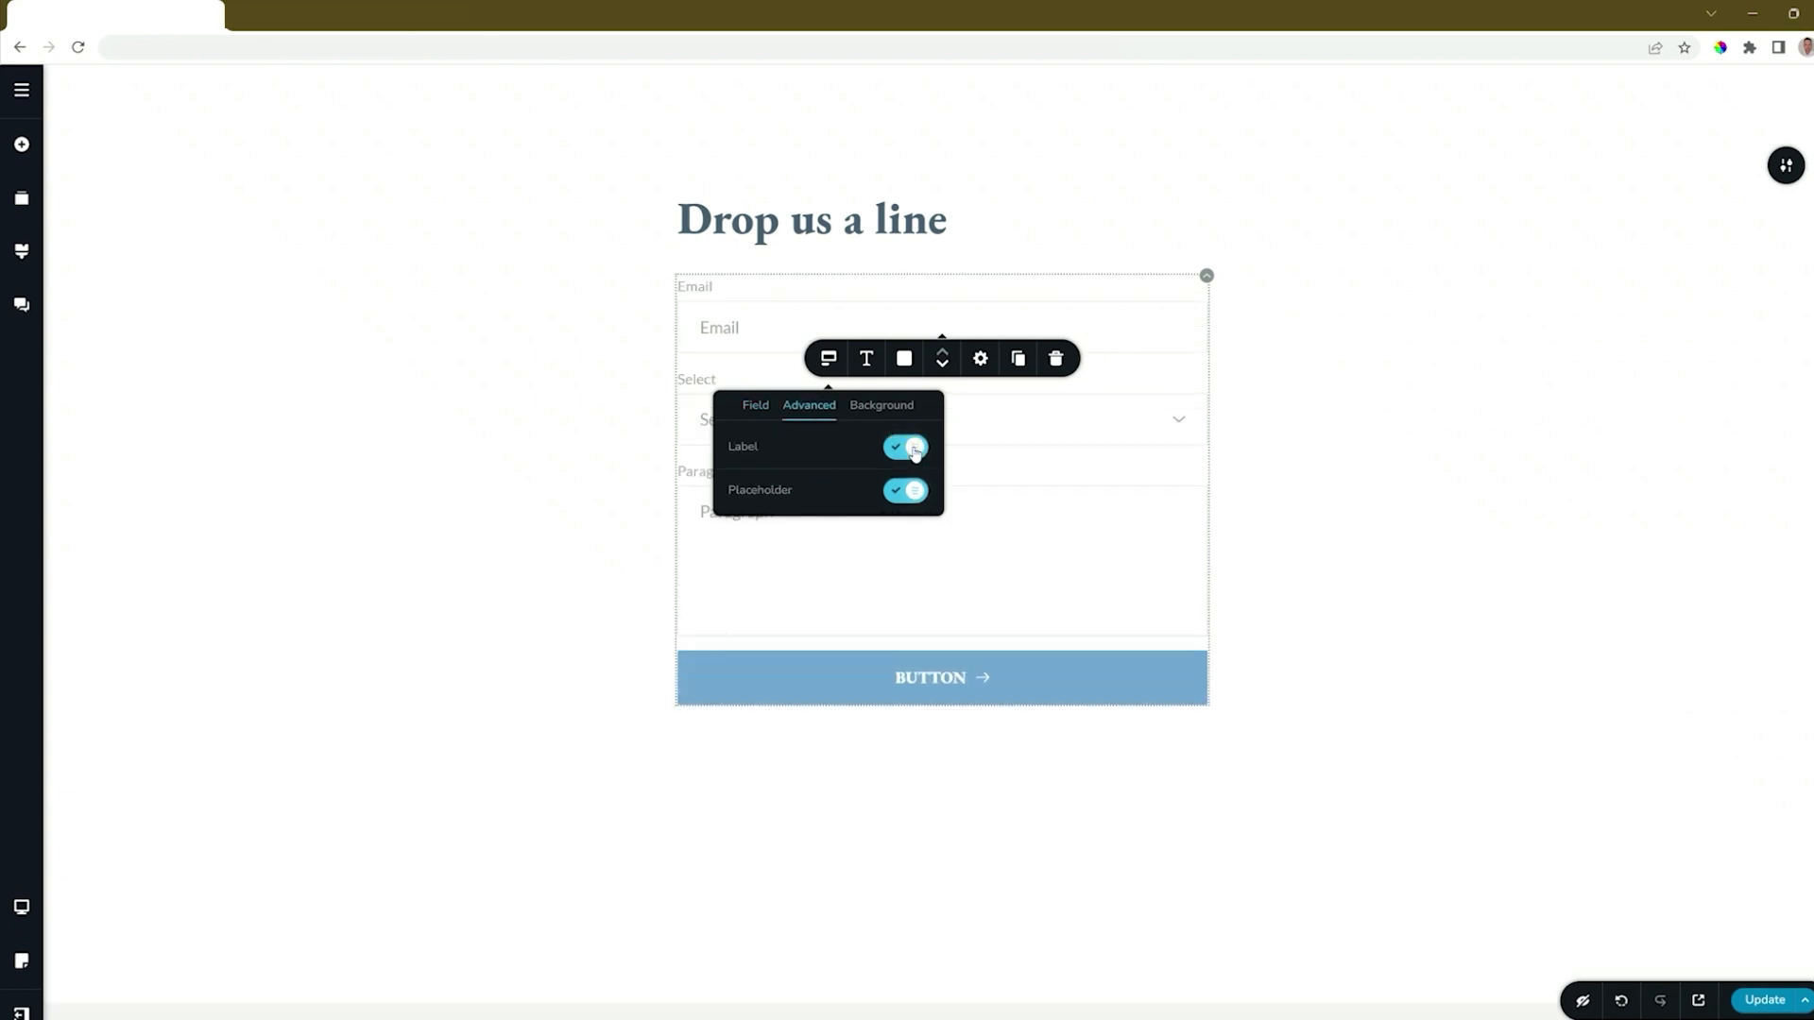
pyautogui.click(913, 450)
pyautogui.click(905, 493)
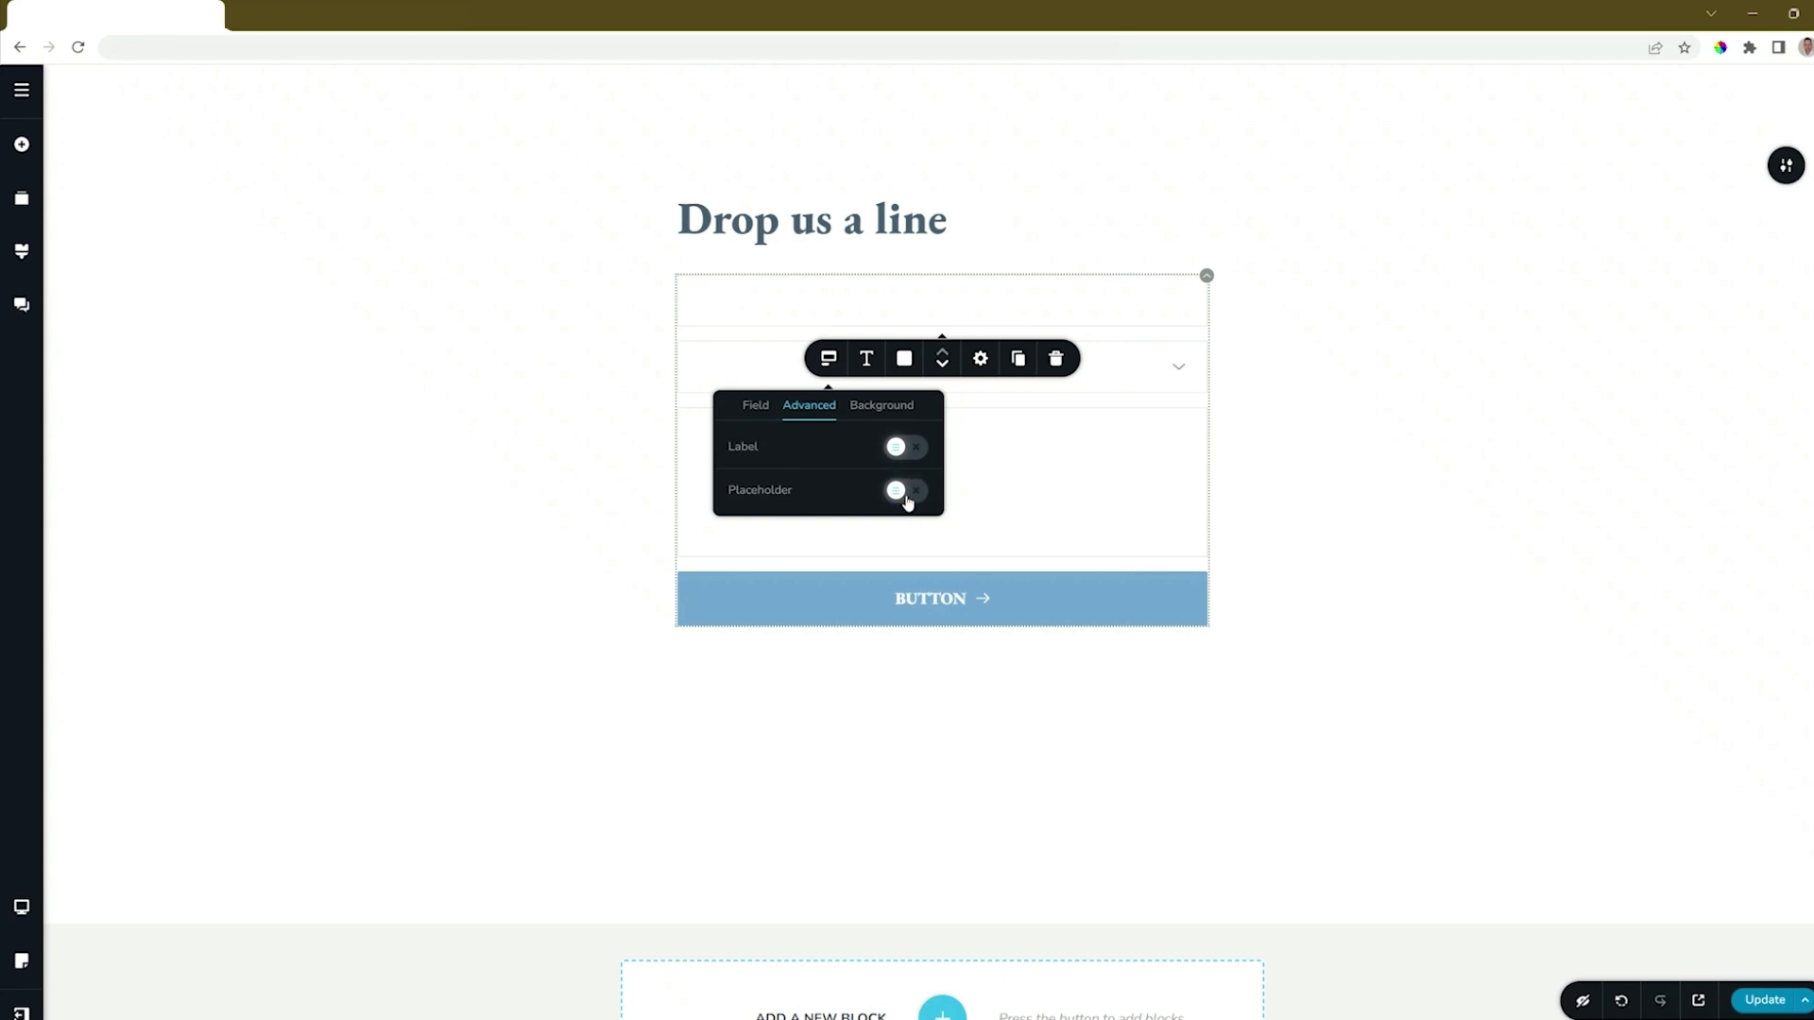
pyautogui.click(905, 492)
# Try the S, M and L background sizes on the form fields, returning to M.
pyautogui.click(891, 410)
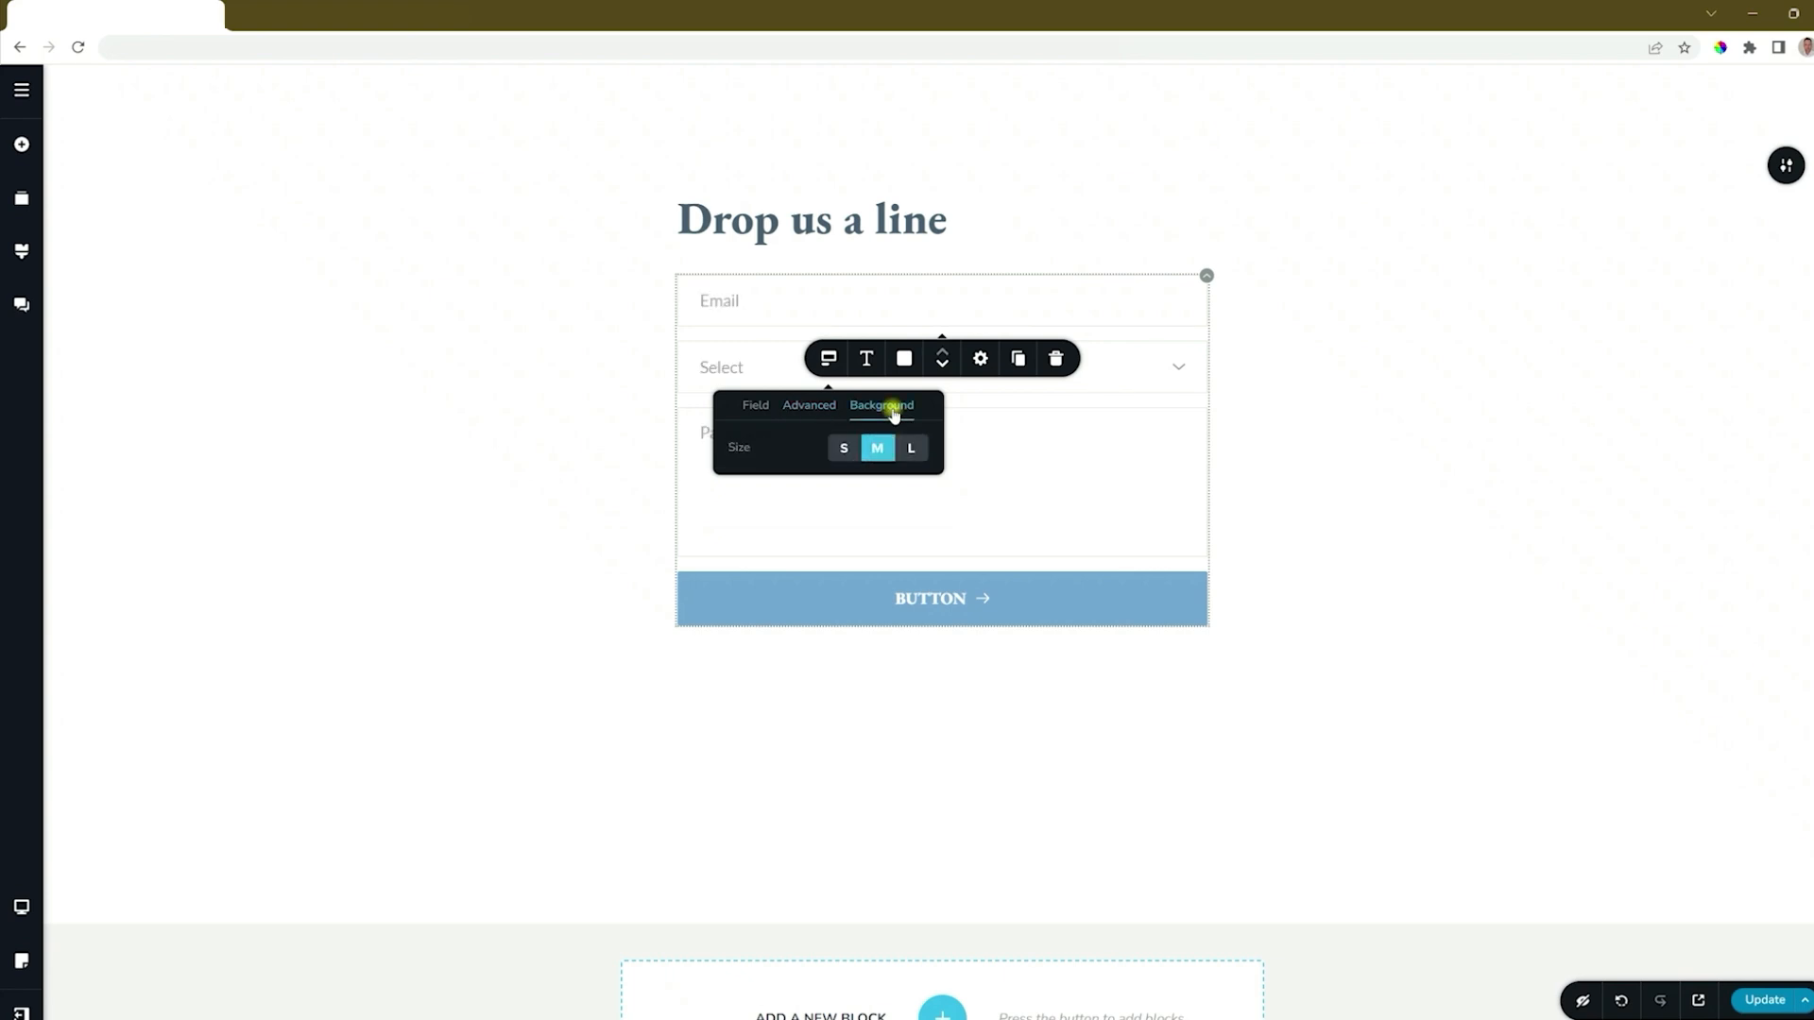
pyautogui.click(844, 450)
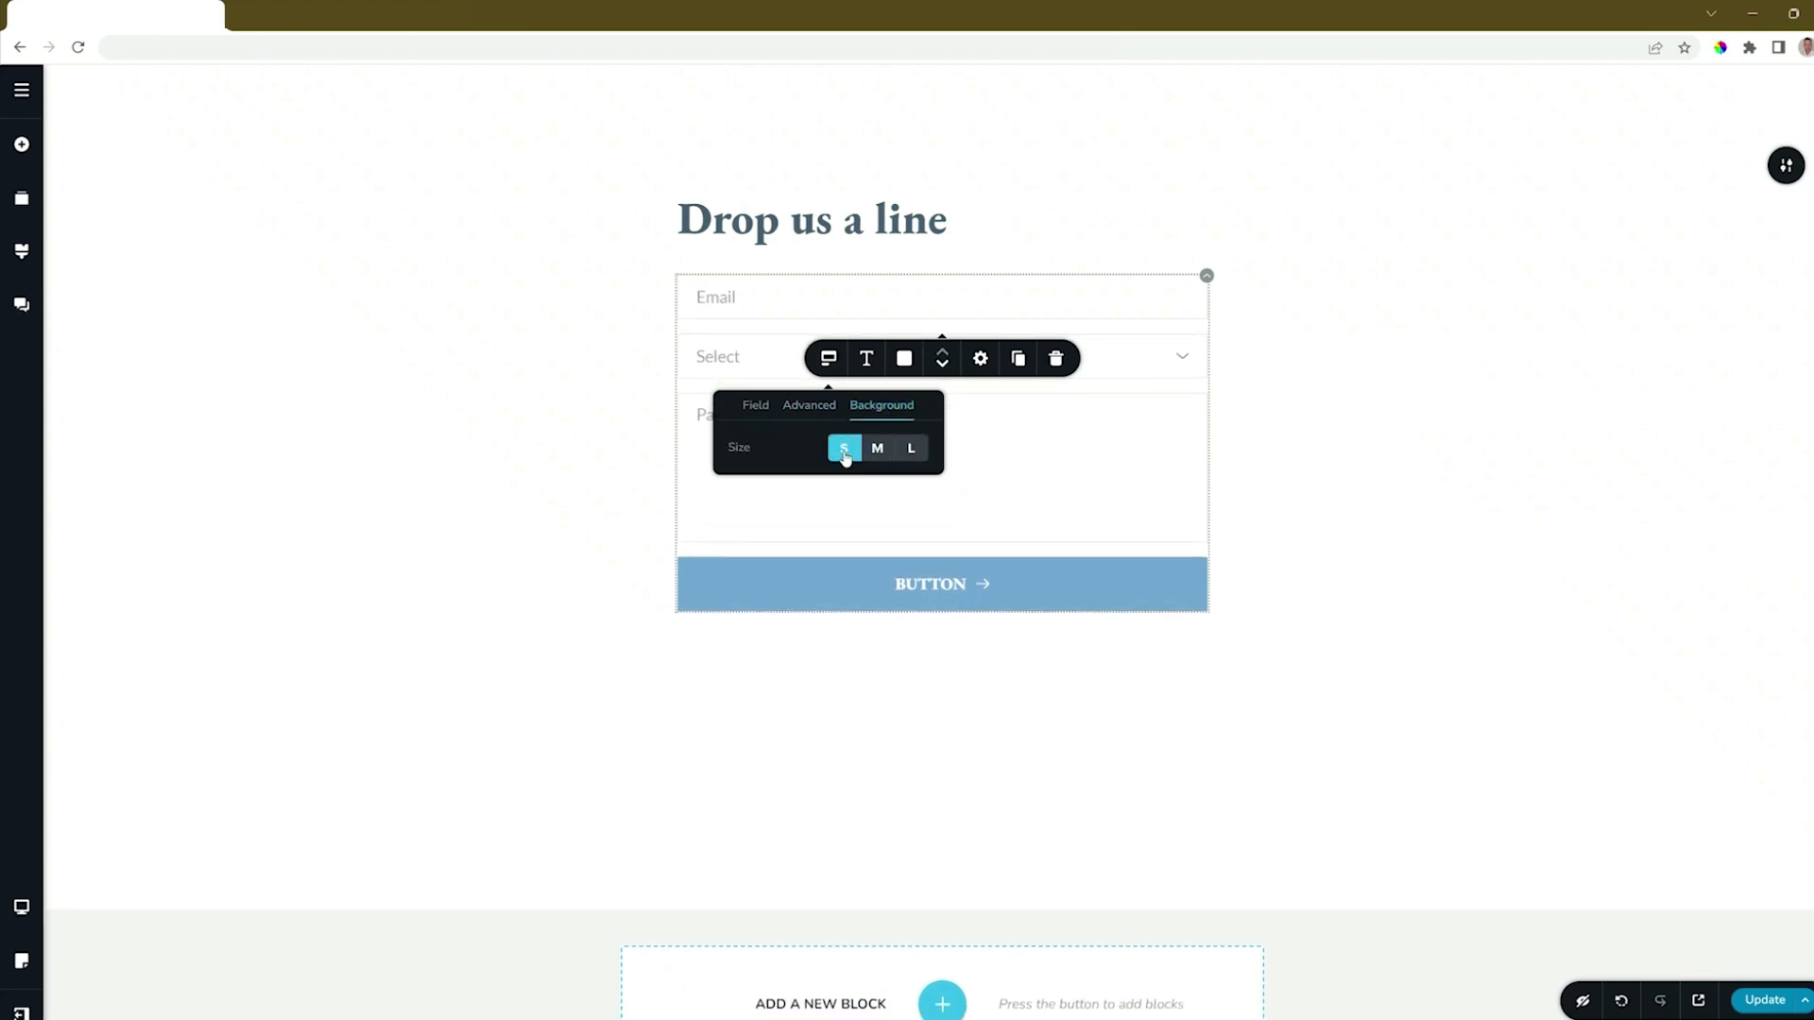
pyautogui.click(878, 448)
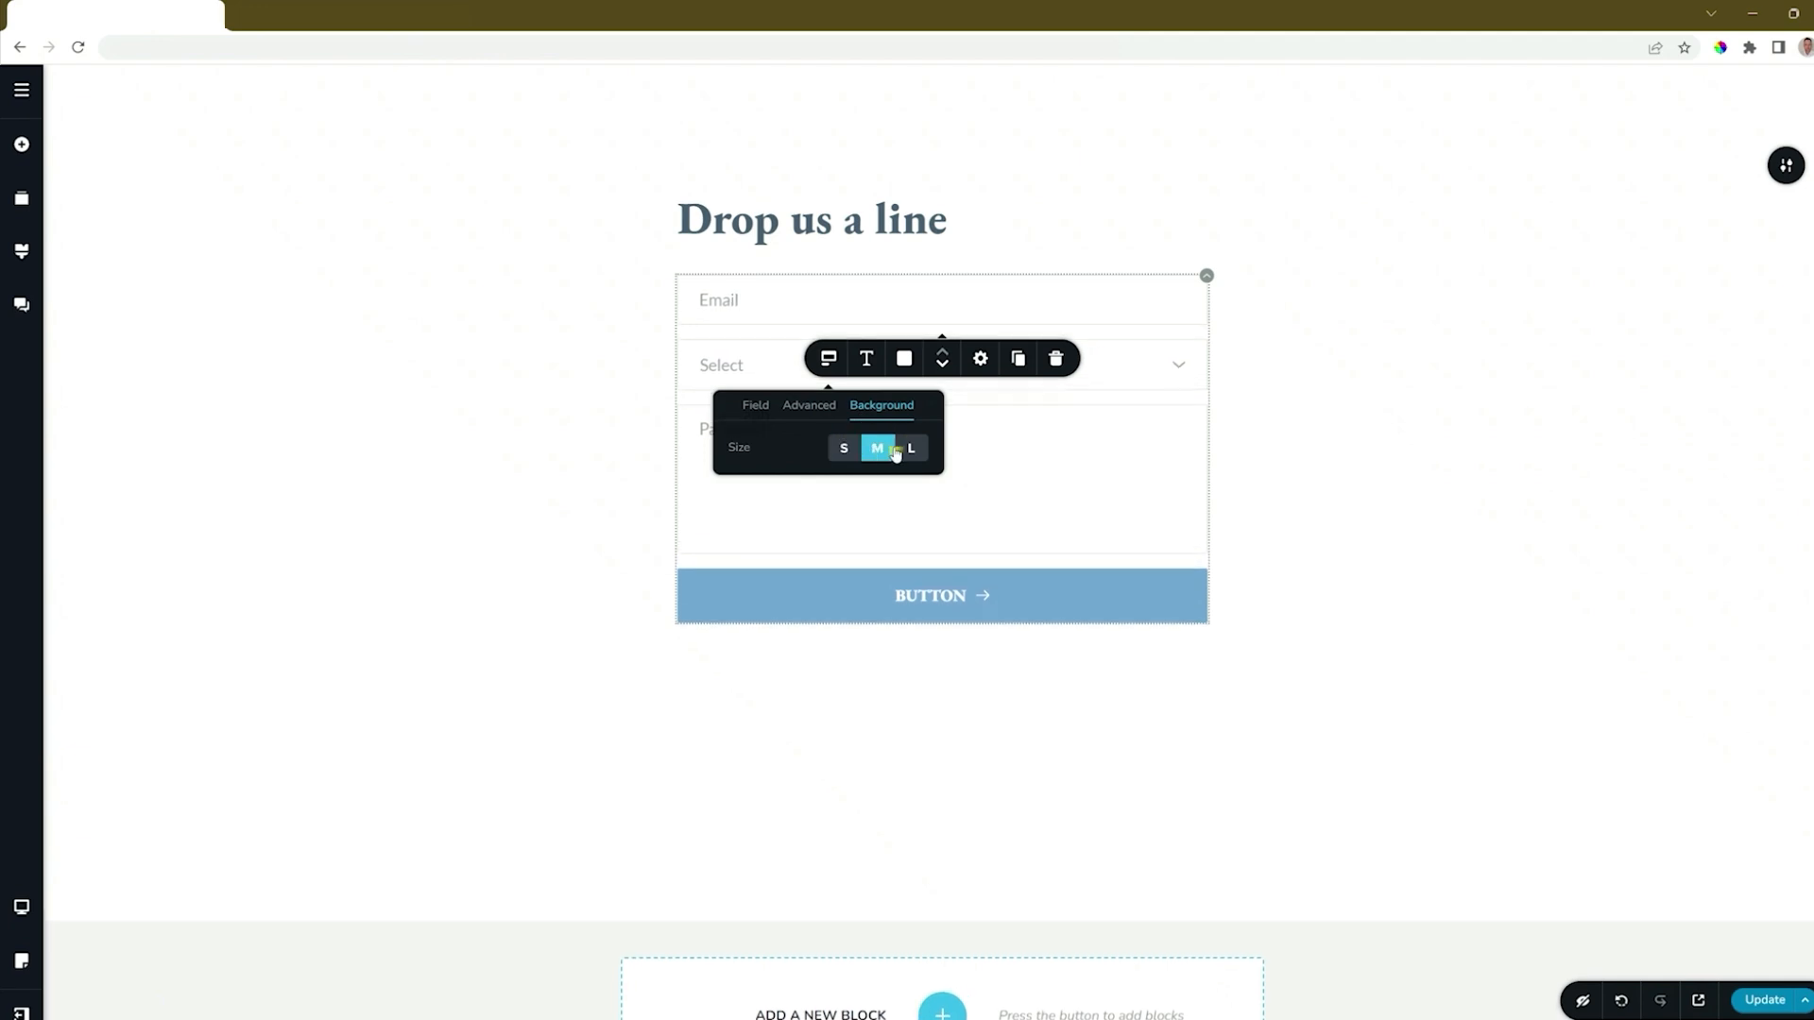
pyautogui.click(910, 450)
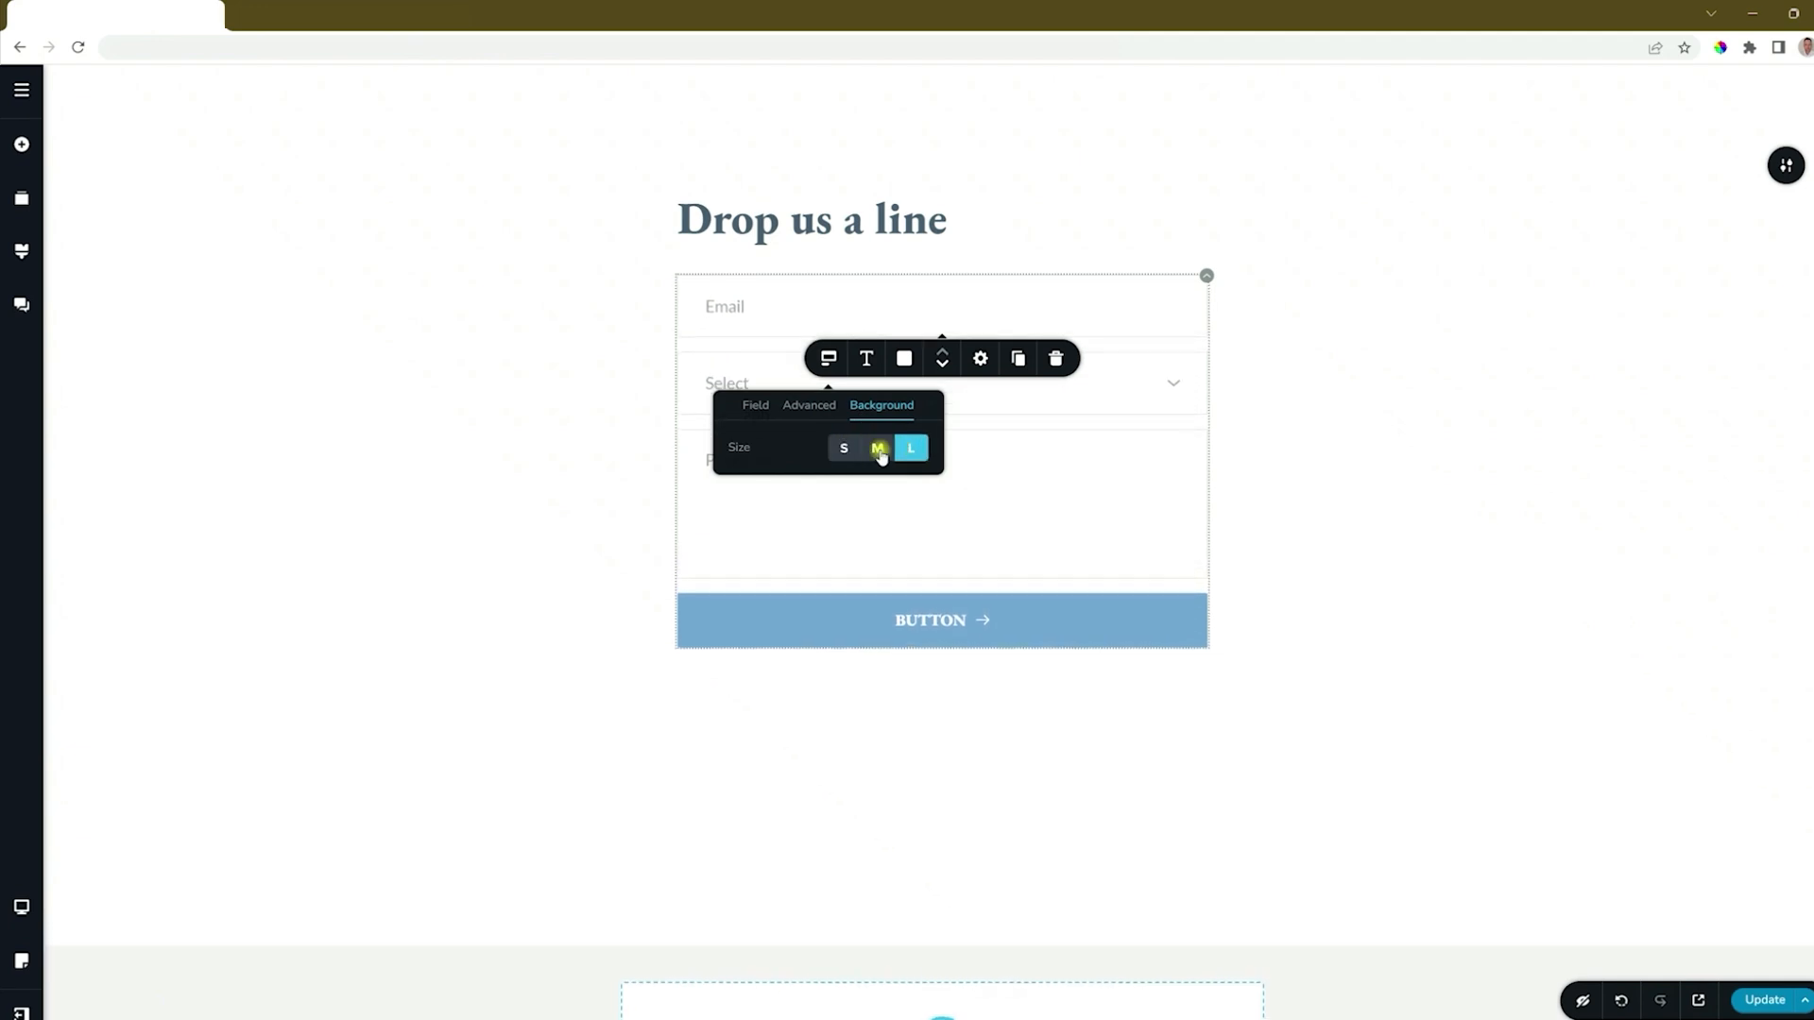
pyautogui.click(878, 450)
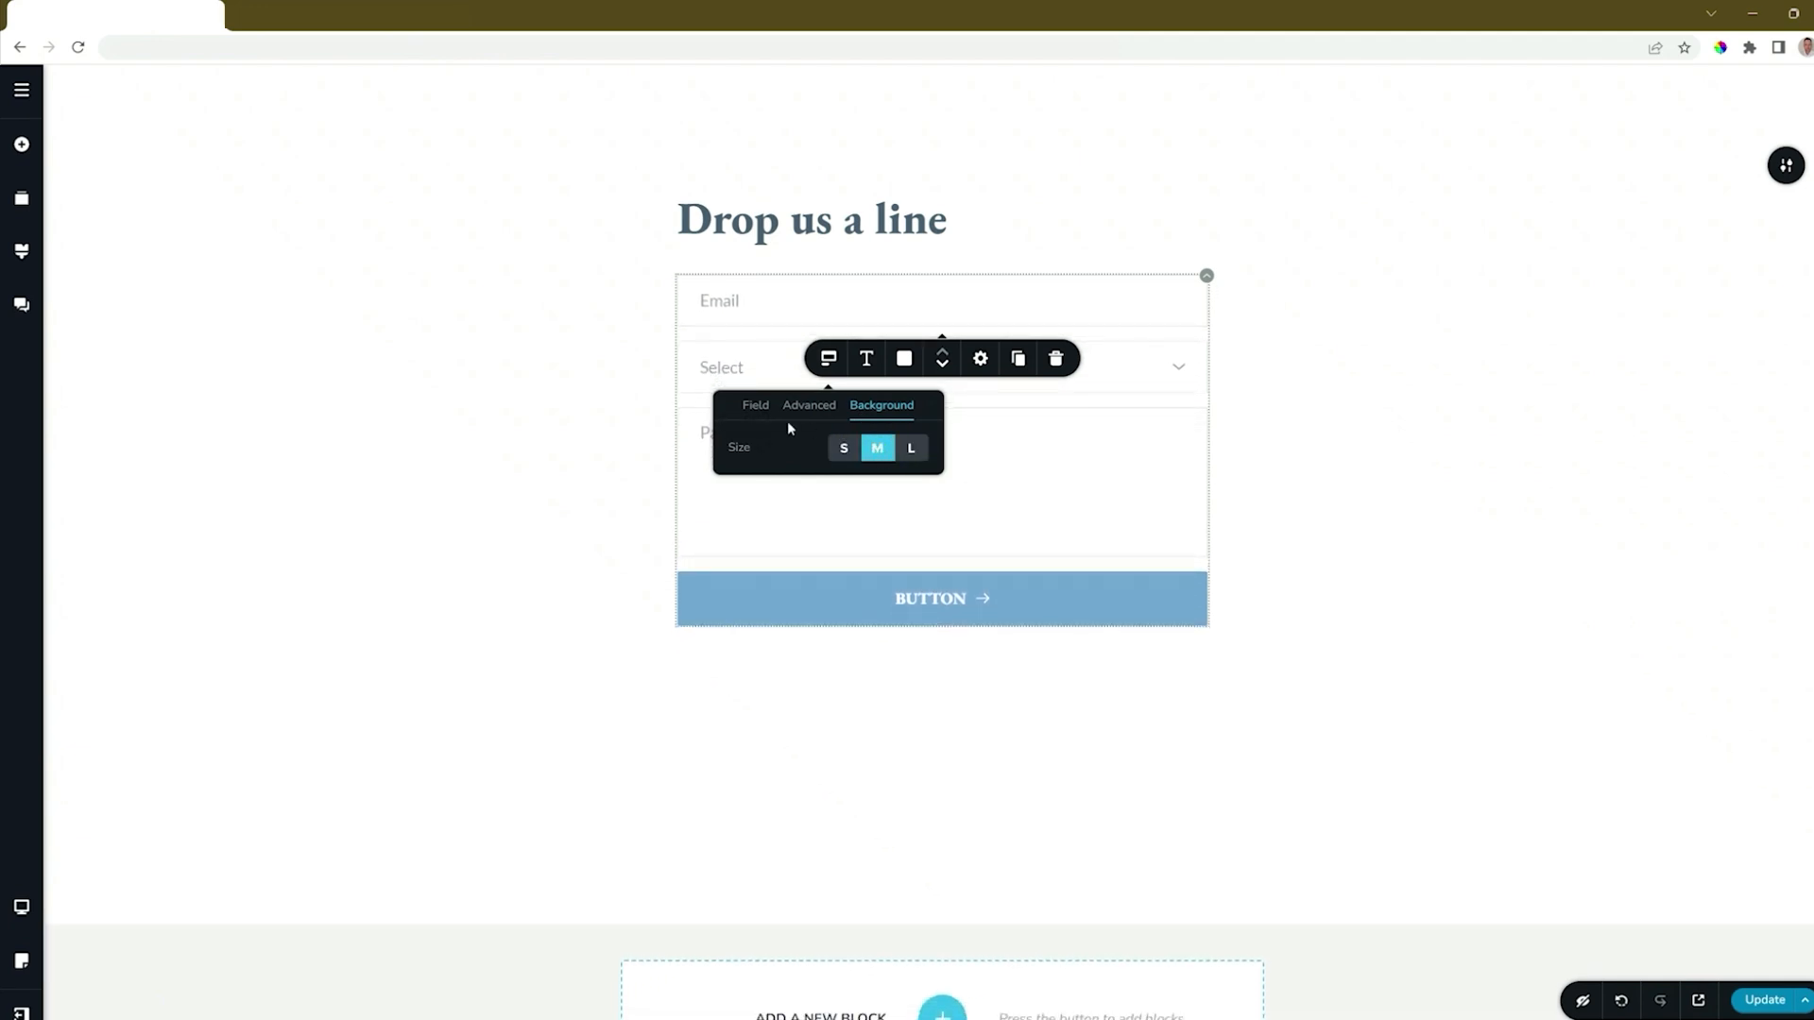
# Change the Email field's placeholder text to "Your Email Address" and check its field settings.
pyautogui.click(718, 303)
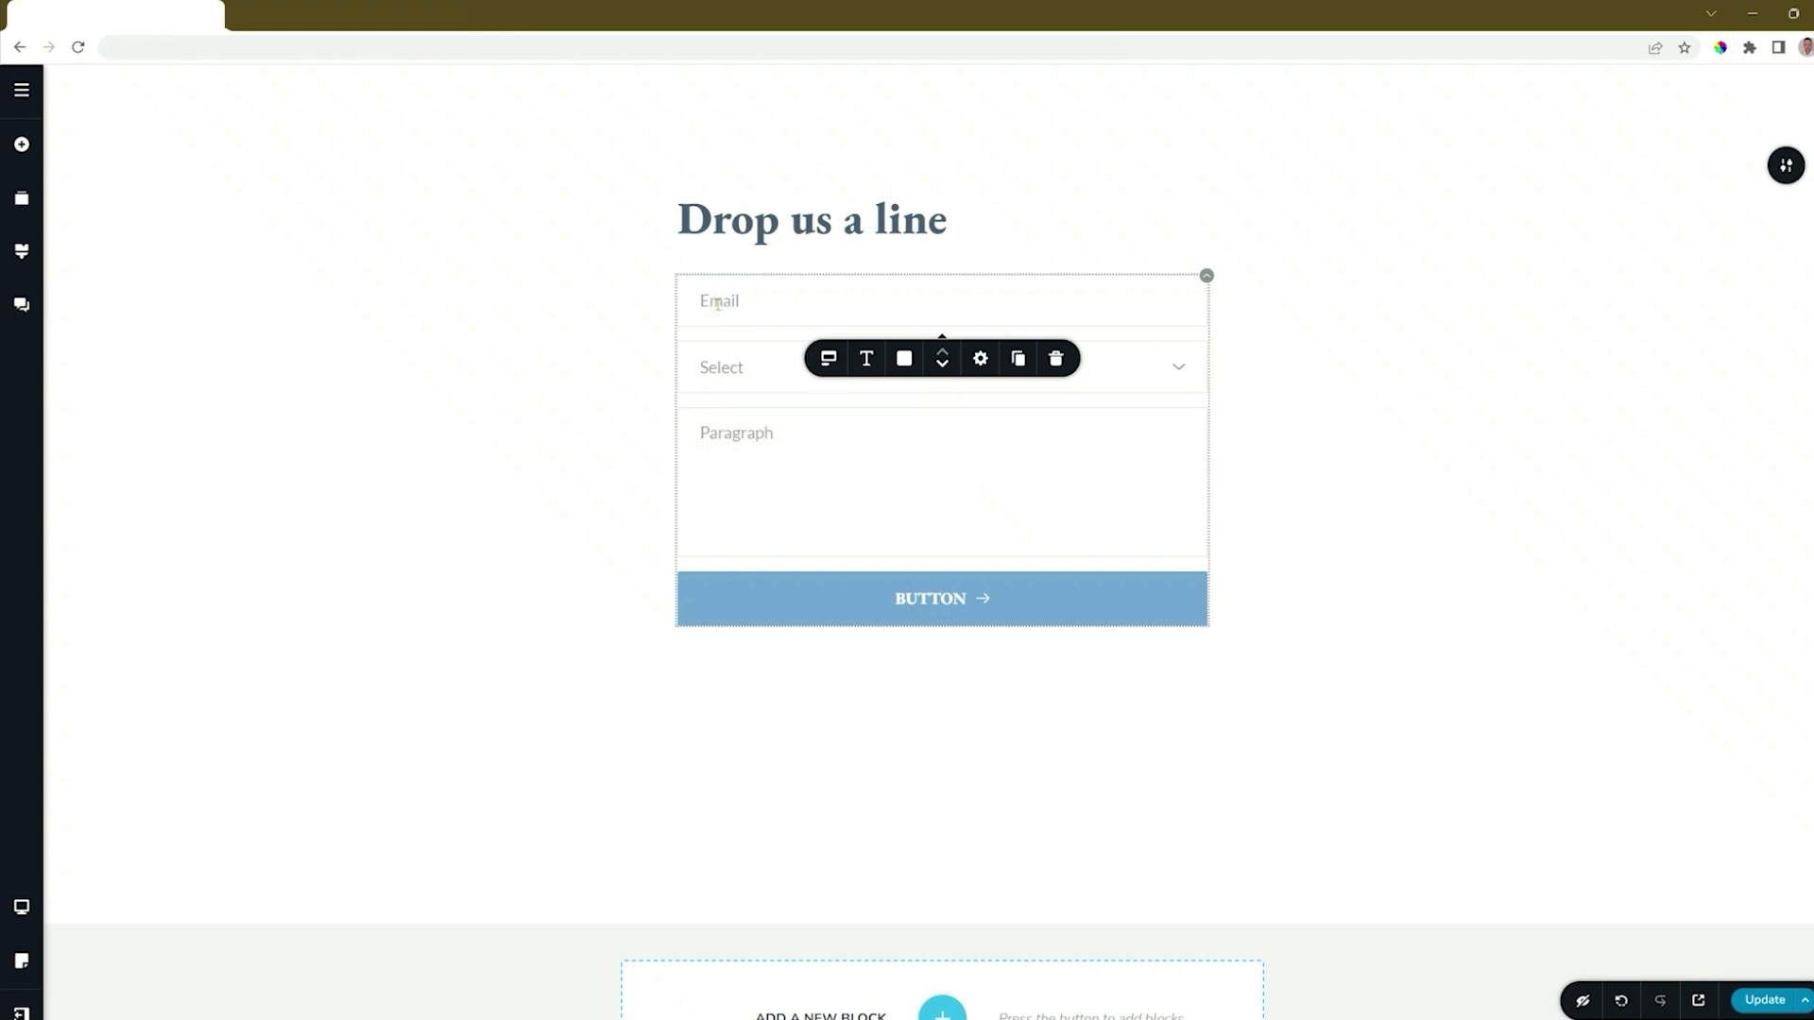
pyautogui.doubleClick(718, 302)
pyautogui.write('Your Email Address')
pyautogui.click(829, 358)
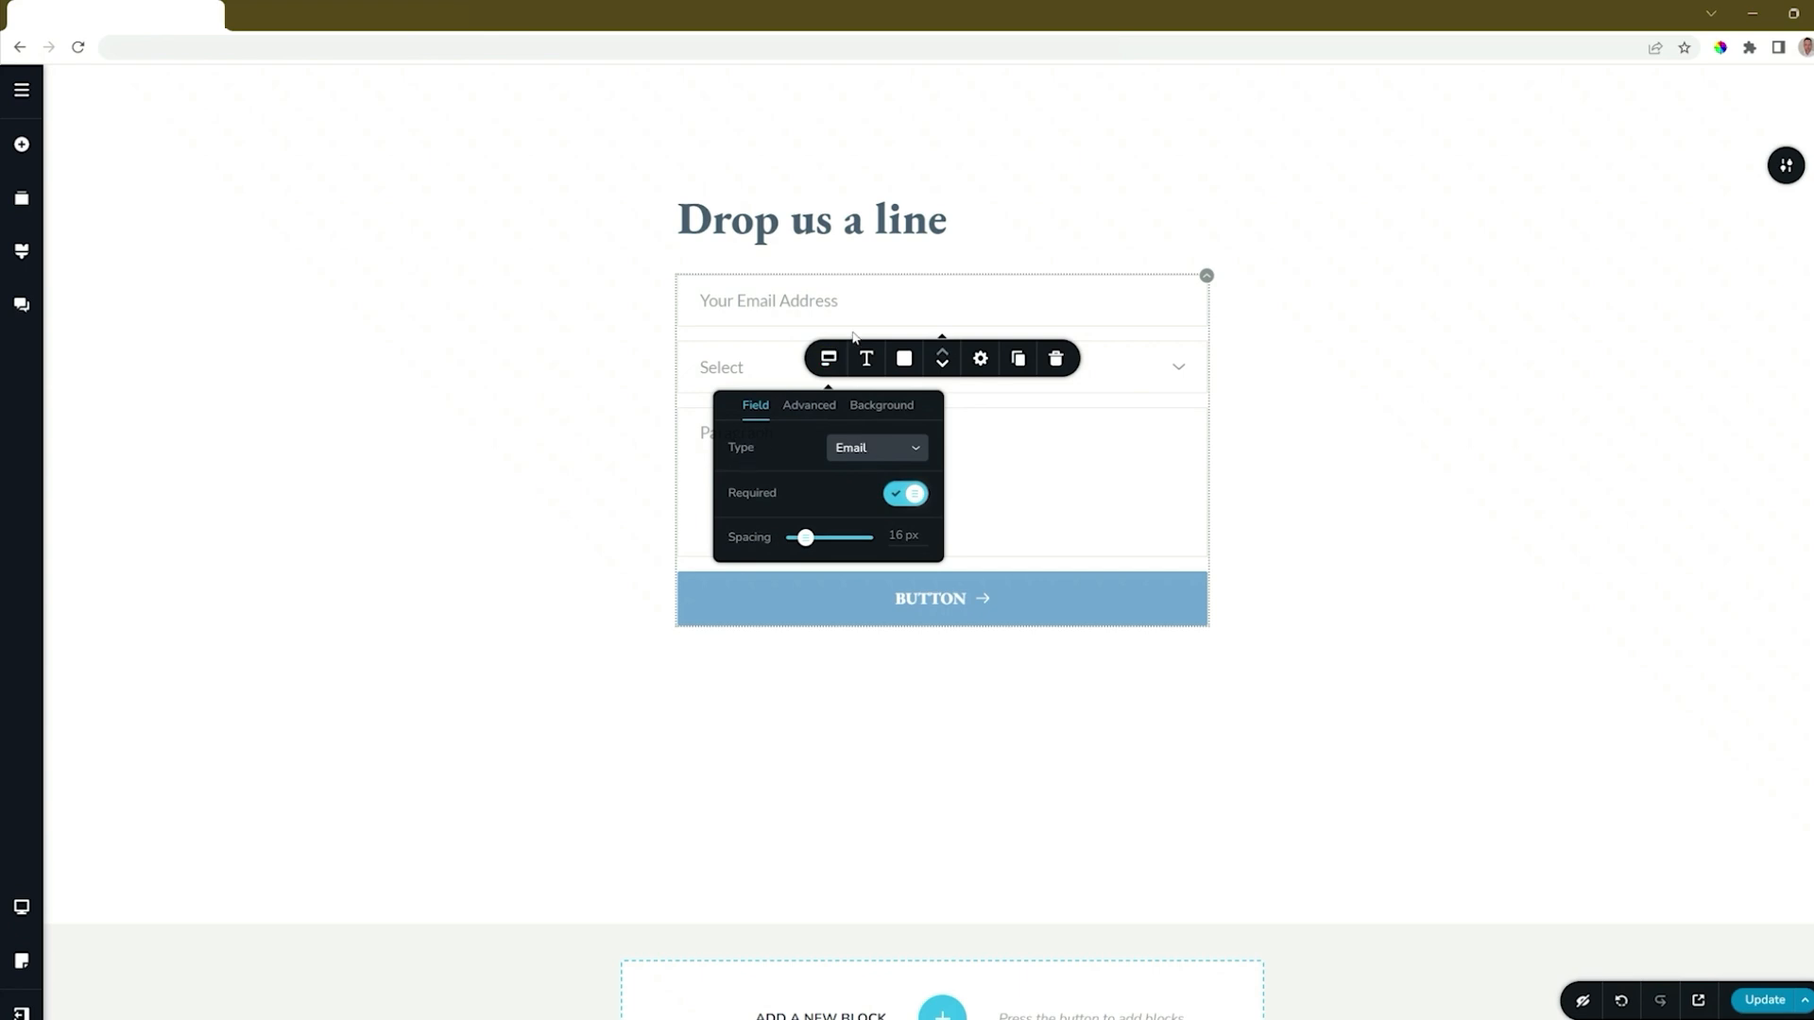
# Duplicate the "Your Email Address" field and set the copy's field type to Text.
pyautogui.click(798, 302)
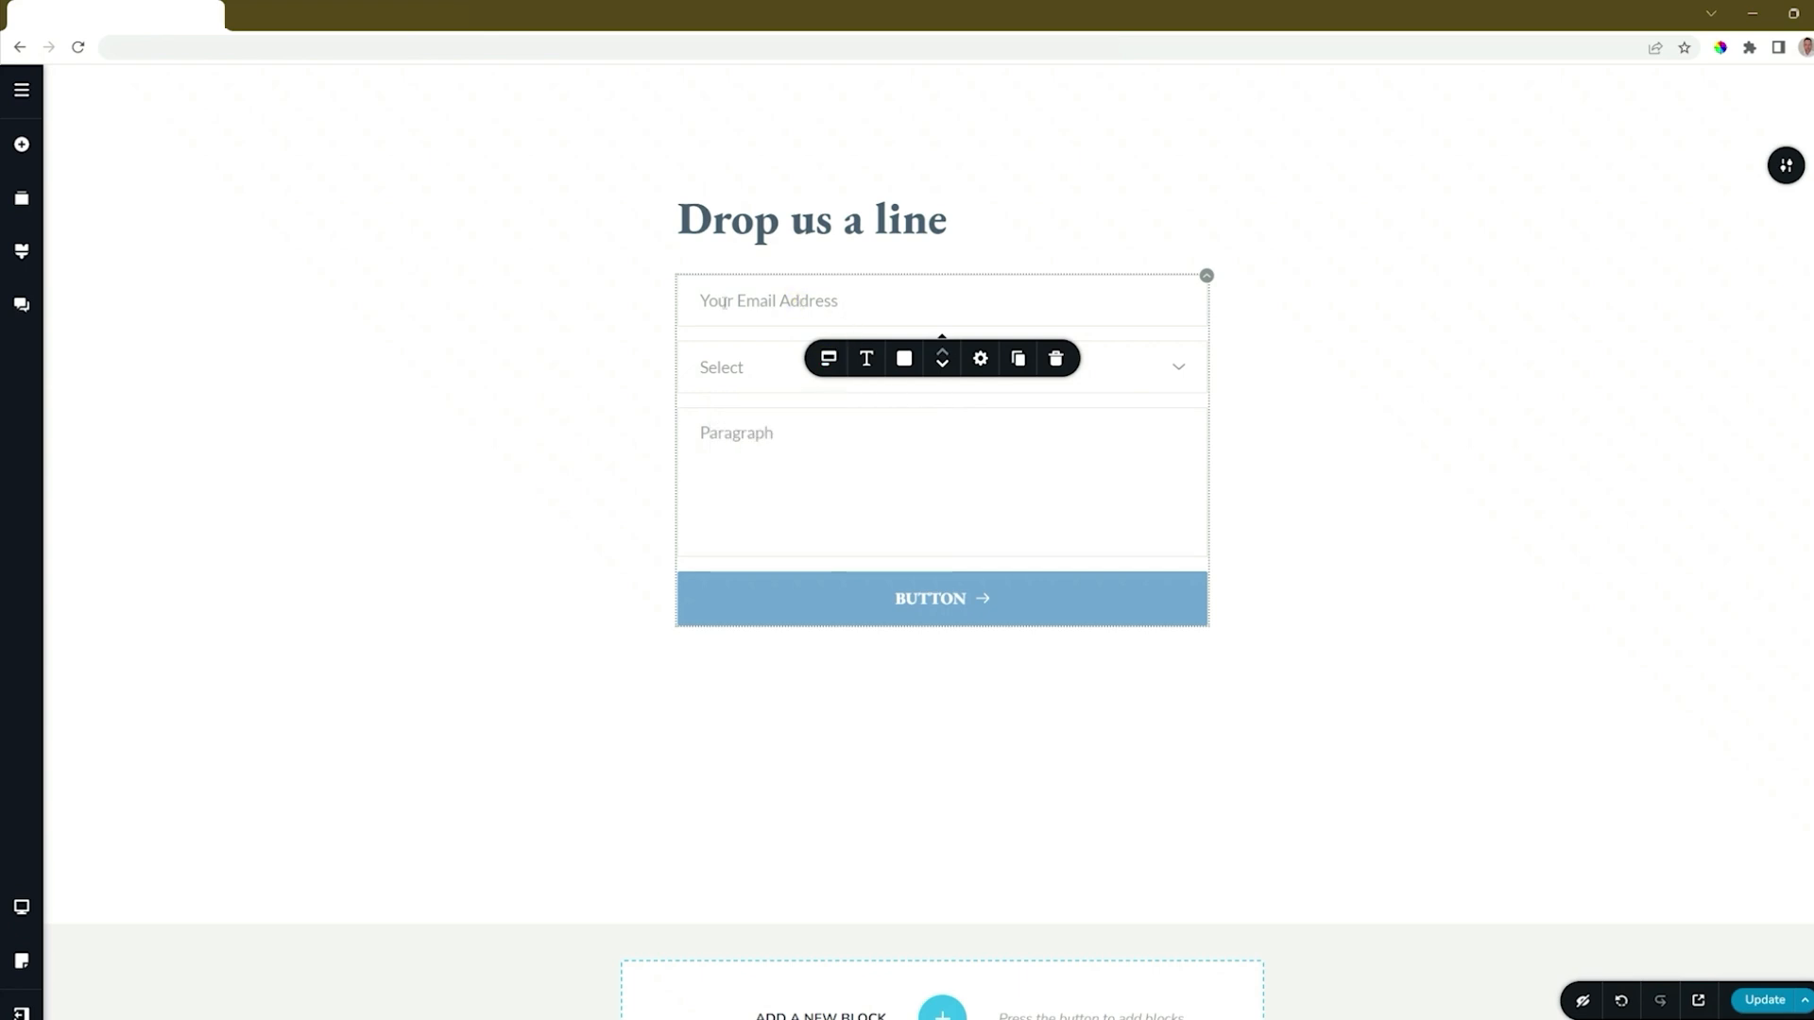
pyautogui.click(1017, 358)
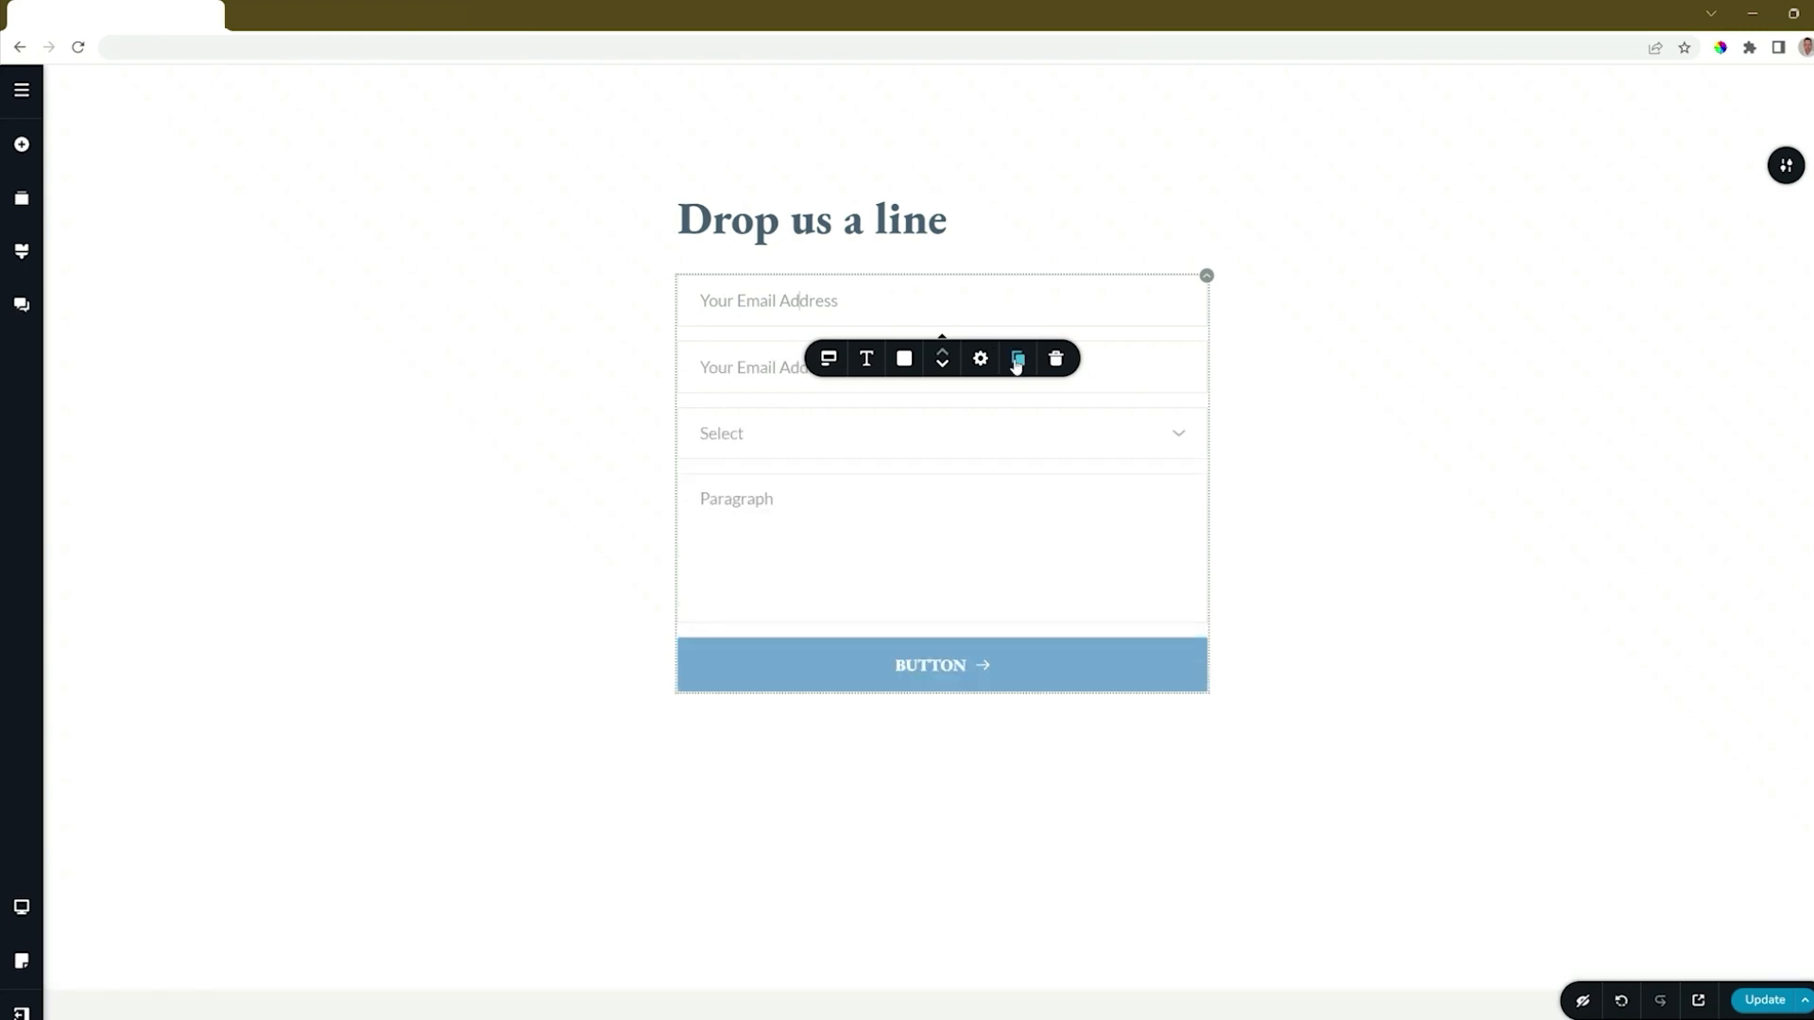
pyautogui.click(756, 376)
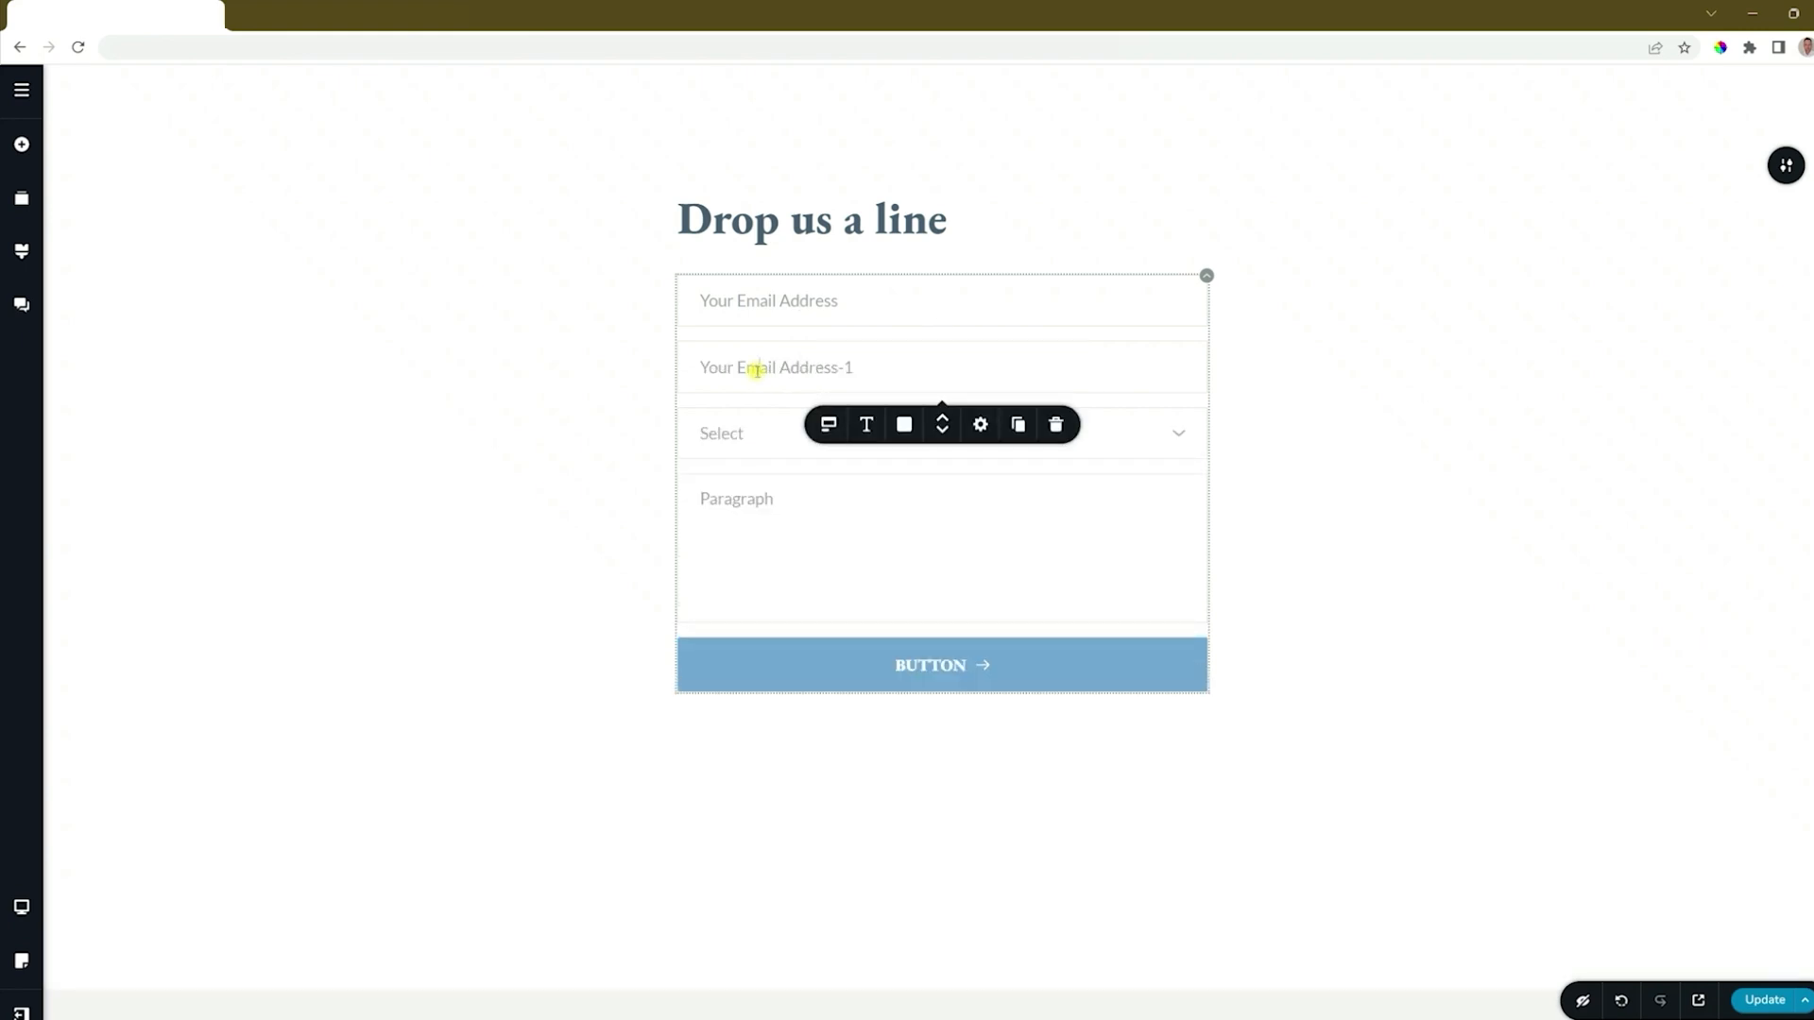
pyautogui.click(830, 426)
pyautogui.click(909, 518)
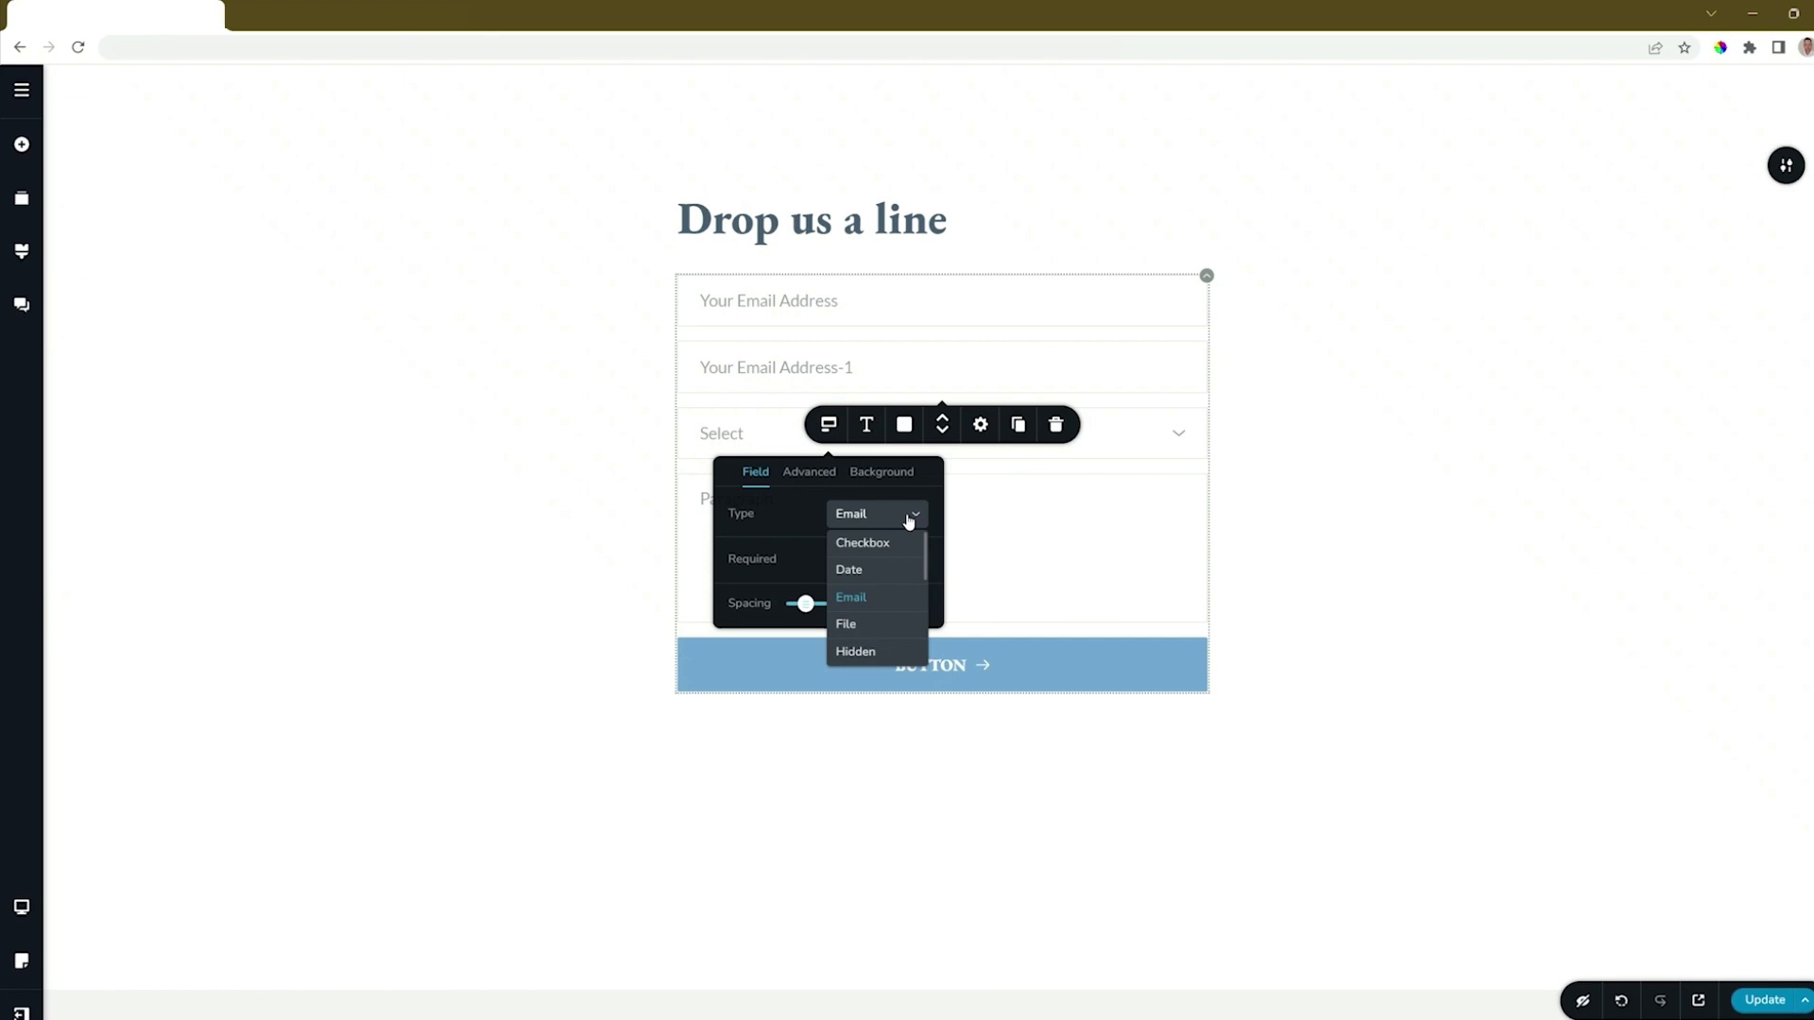
pyautogui.scroll(-2, 907, 518)
pyautogui.moveTo(924, 420); pyautogui.dragTo(926, 520)
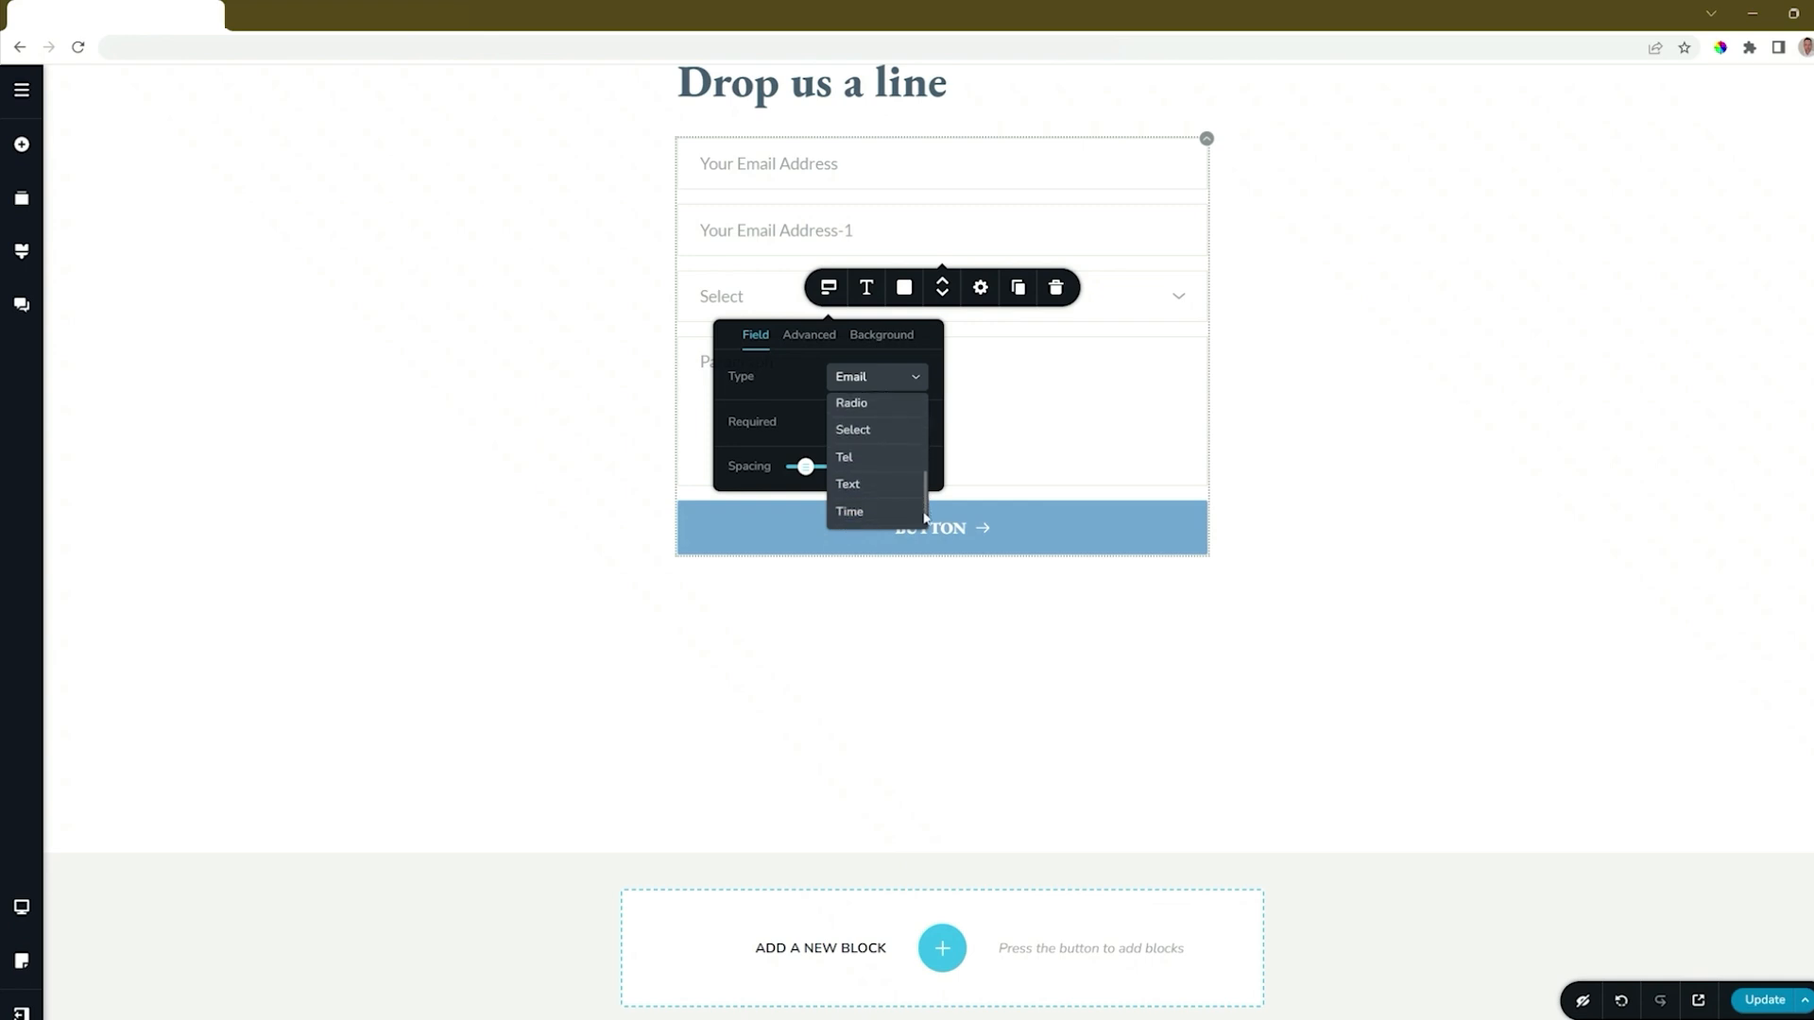
pyautogui.click(853, 490)
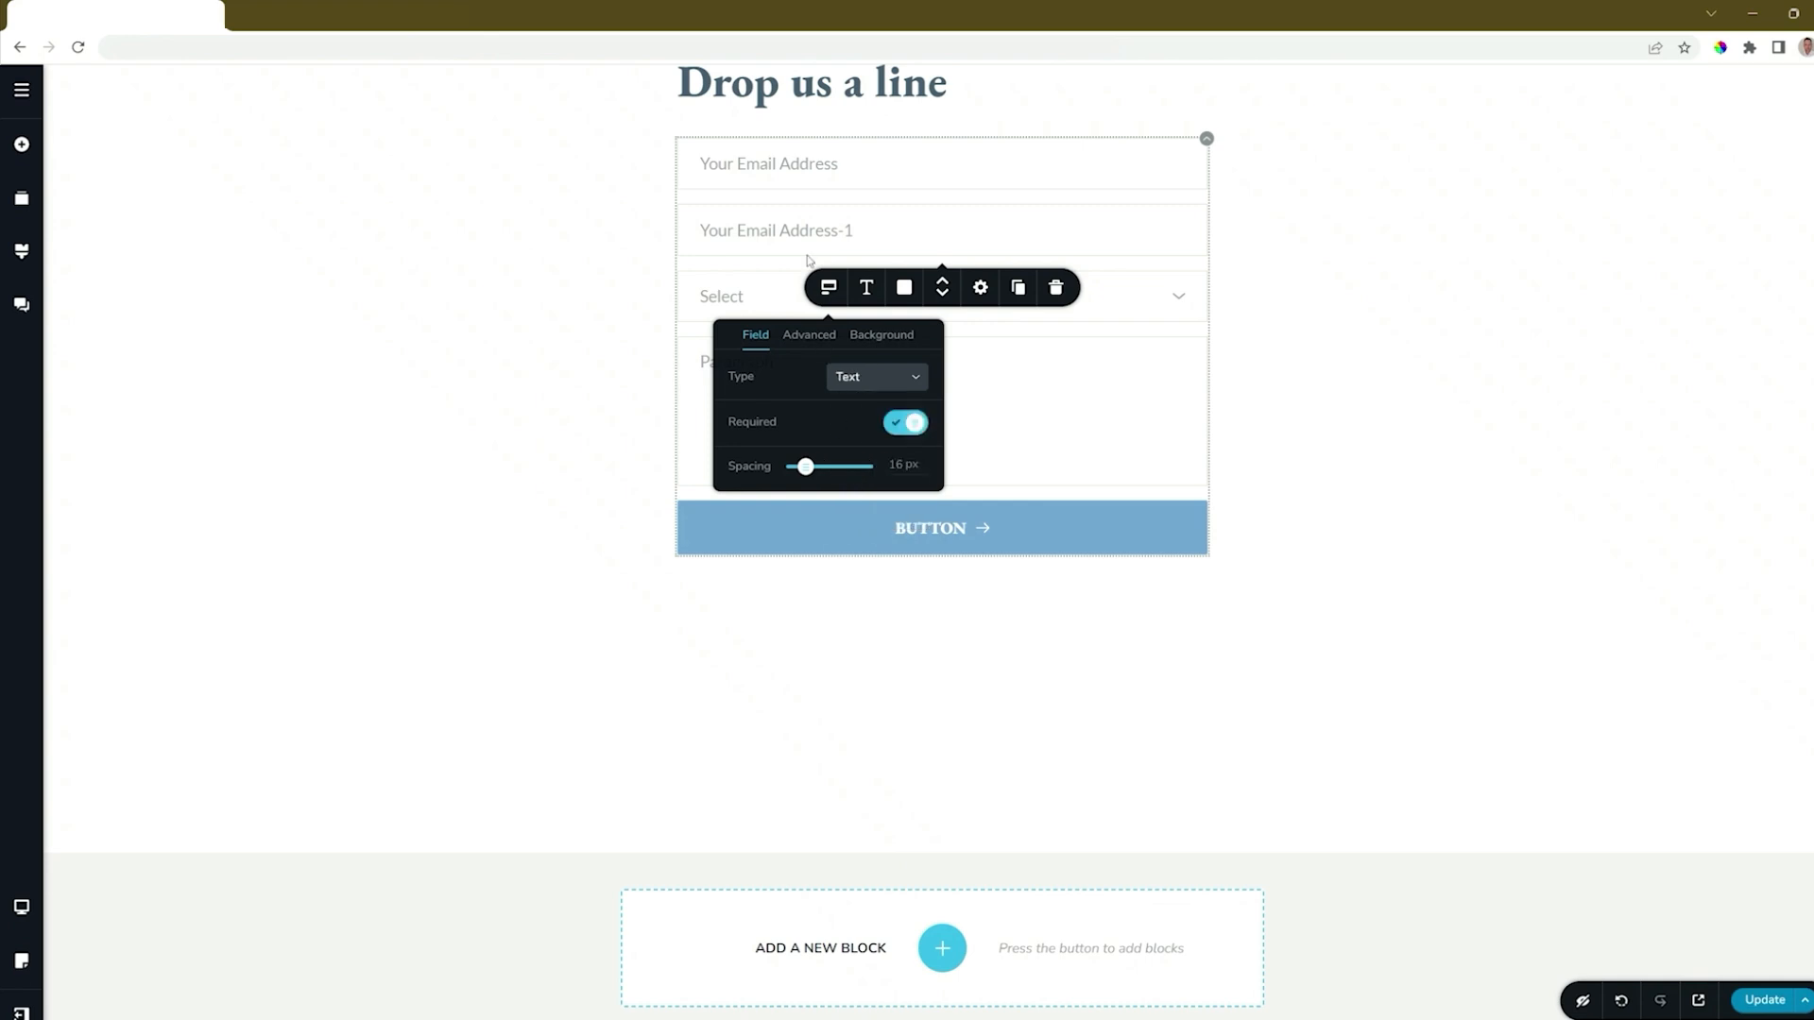
# Change the duplicated field's placeholder text to "Your Name".
pyautogui.click(777, 230)
pyautogui.tripleClick(778, 229)
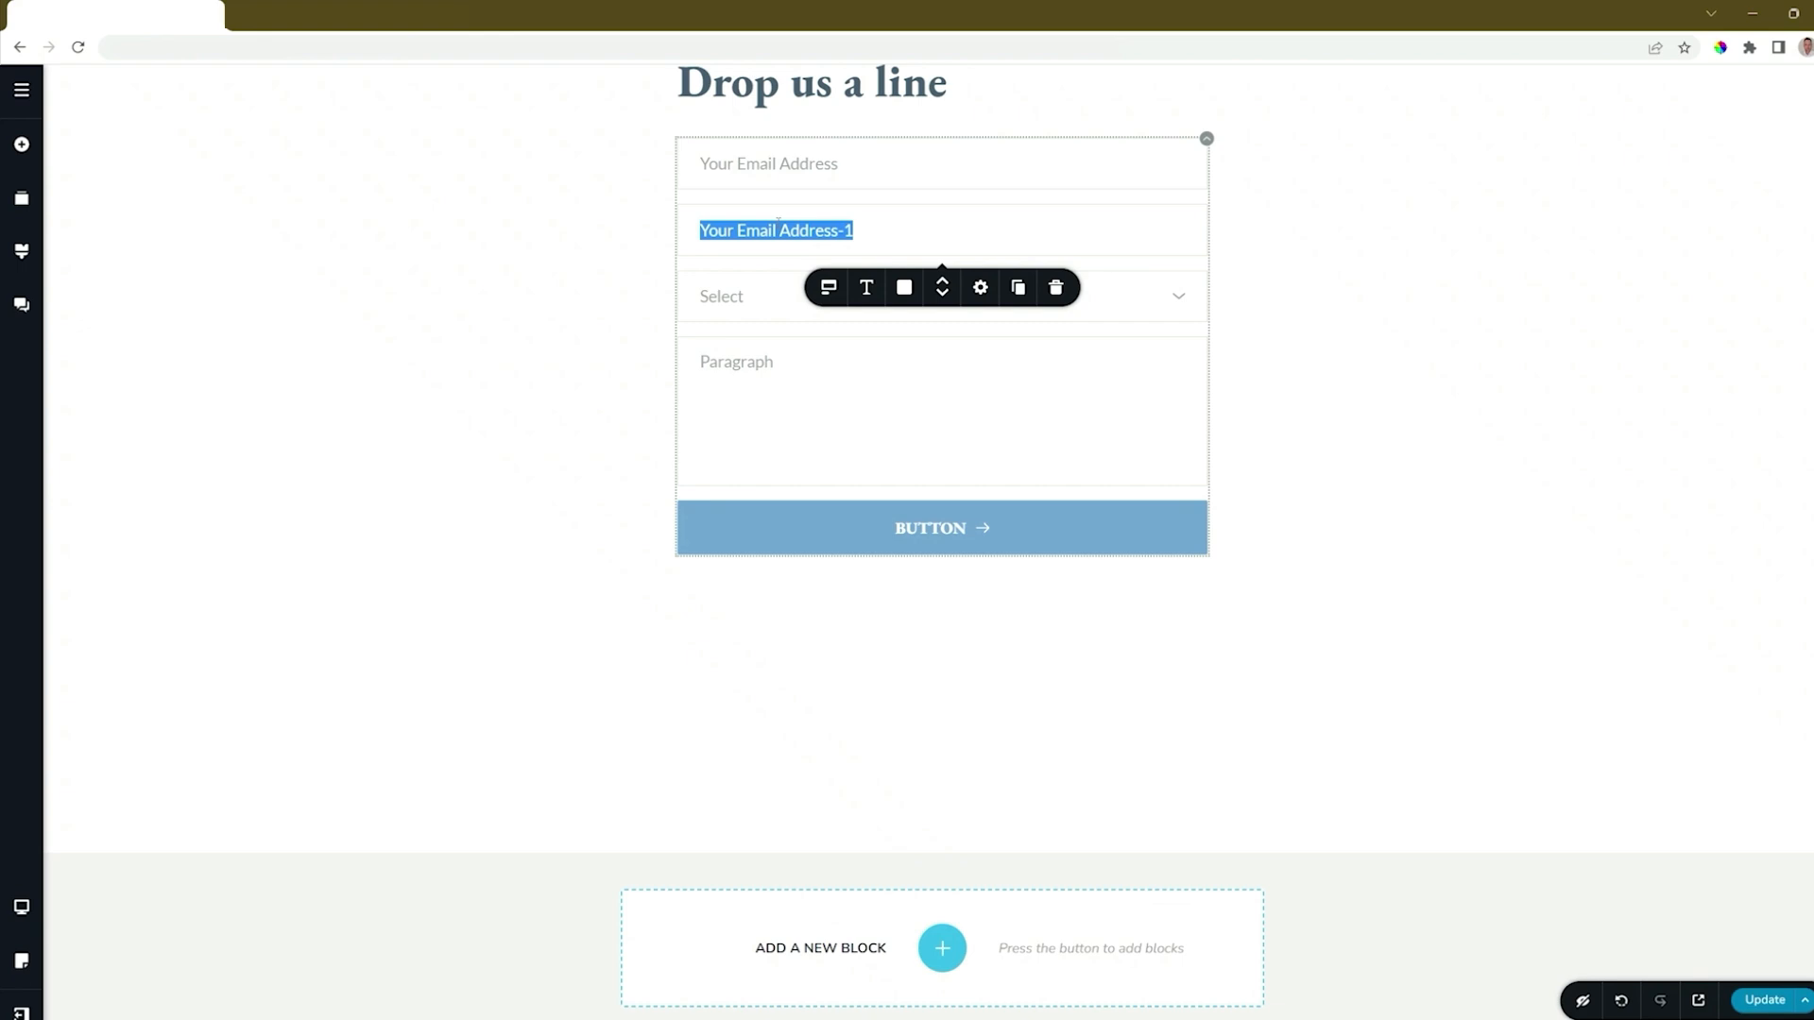
pyautogui.write('Your Name')
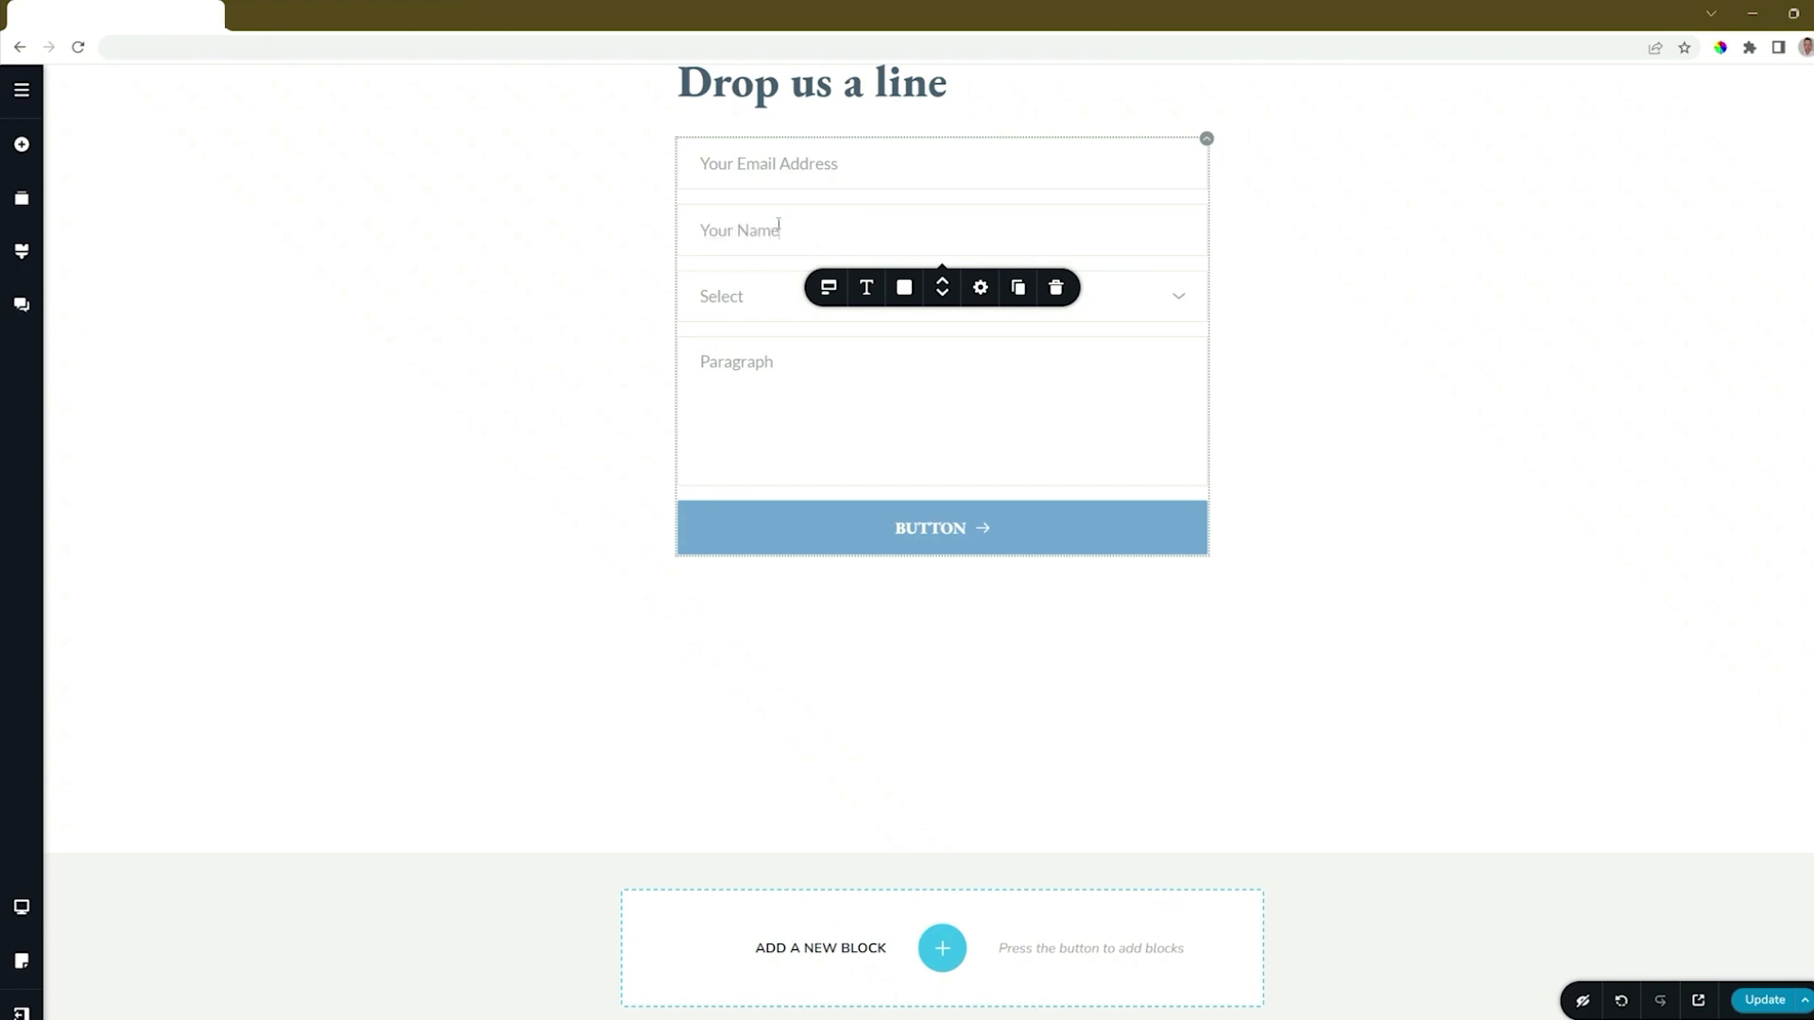
# Delete the Select dropdown field from the form.
pyautogui.click(762, 298)
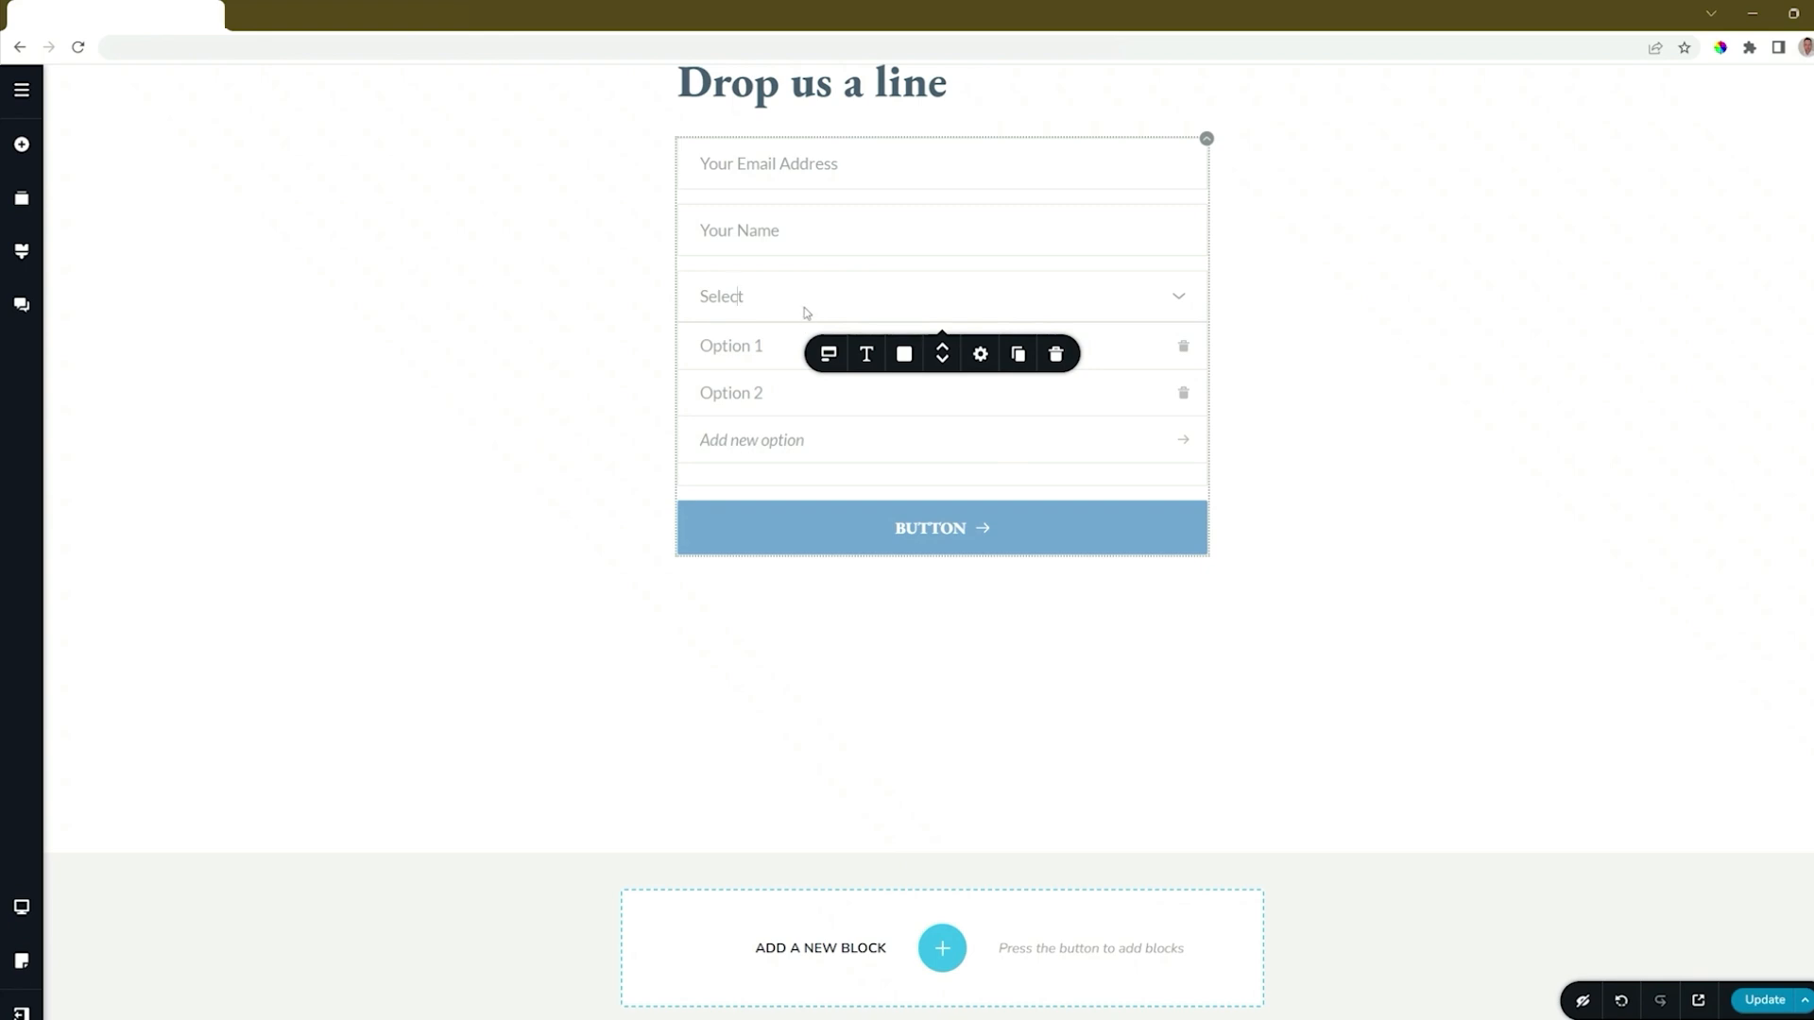
pyautogui.click(1056, 354)
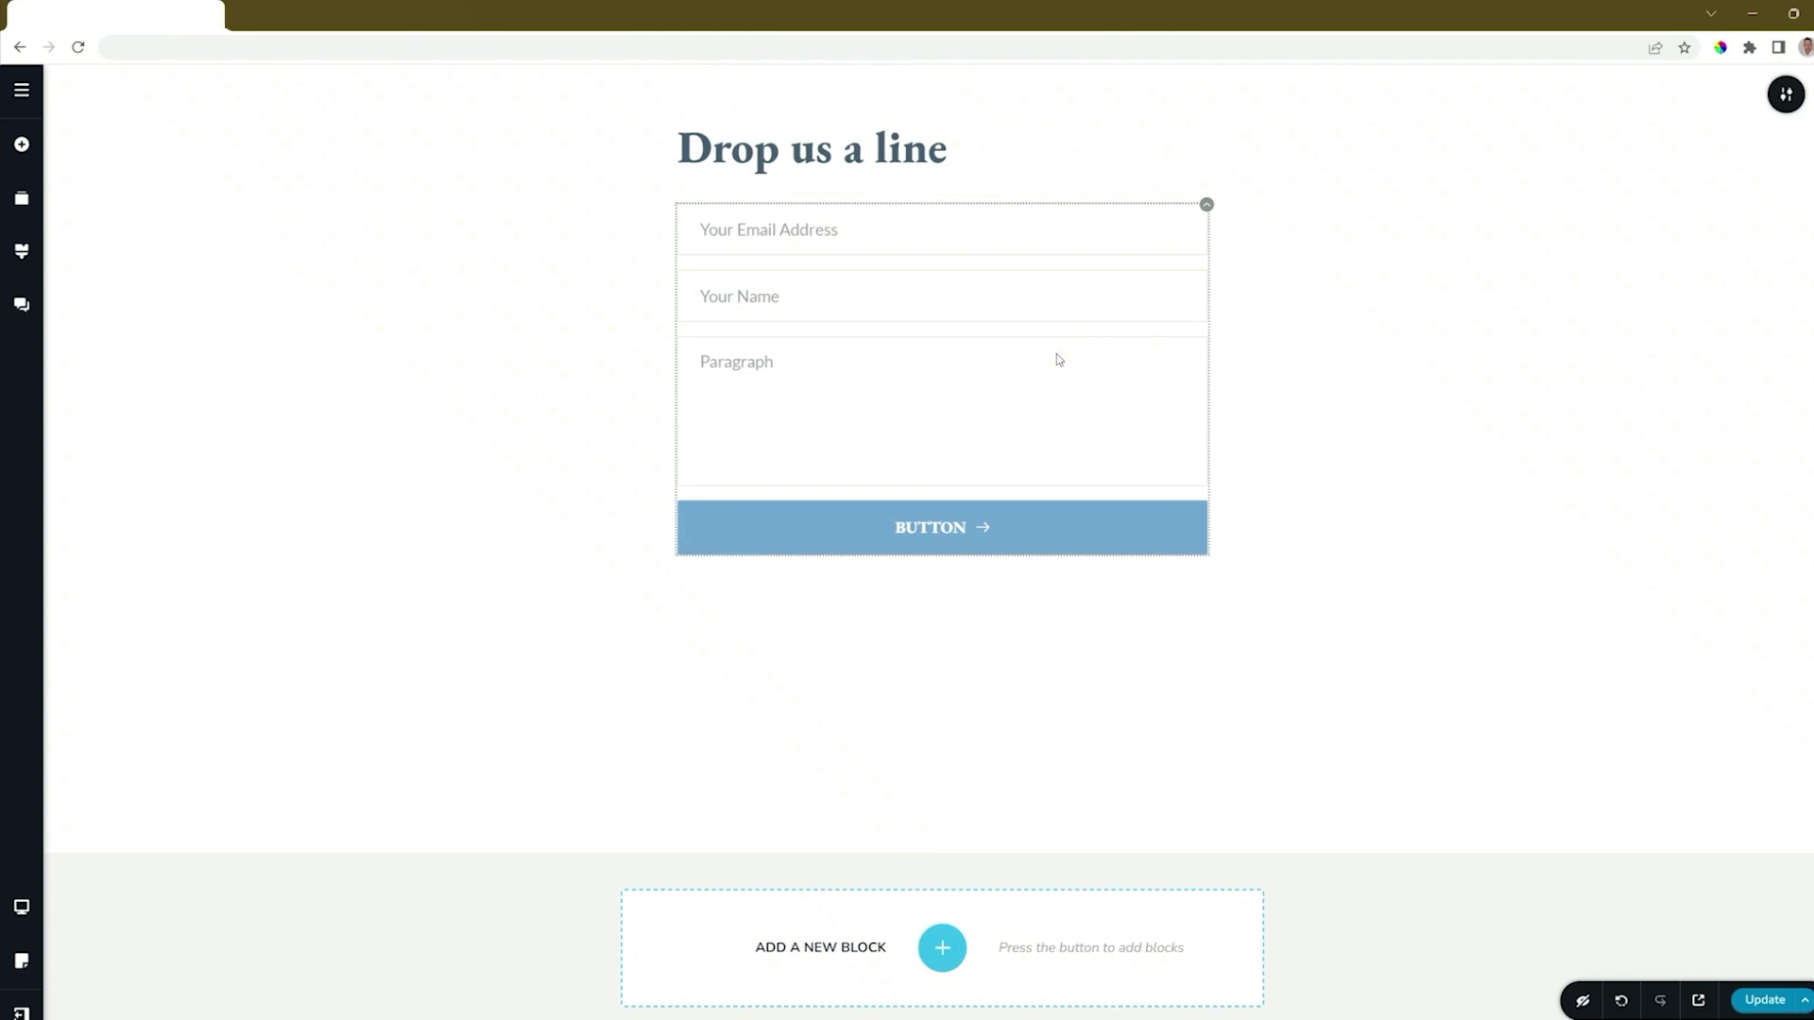
# Change the Paragraph field's placeholder text to "Your Message" and check its field settings.
pyautogui.click(739, 369)
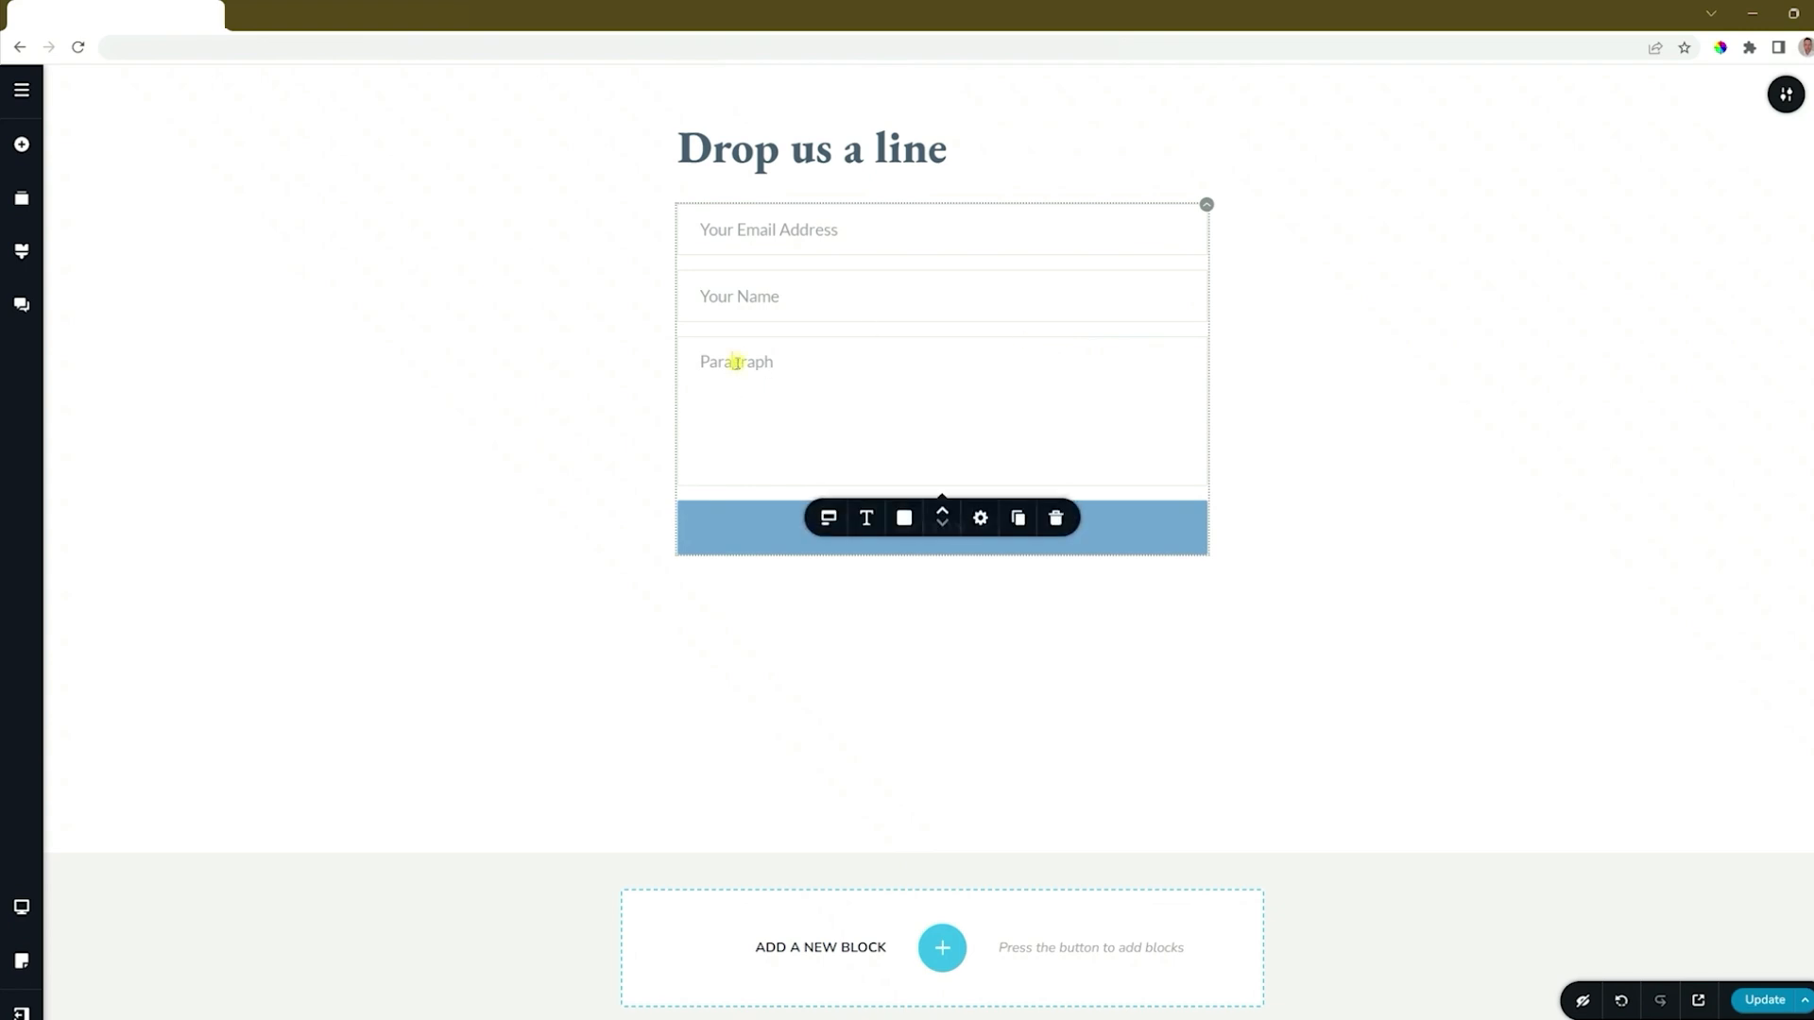
pyautogui.click(827, 519)
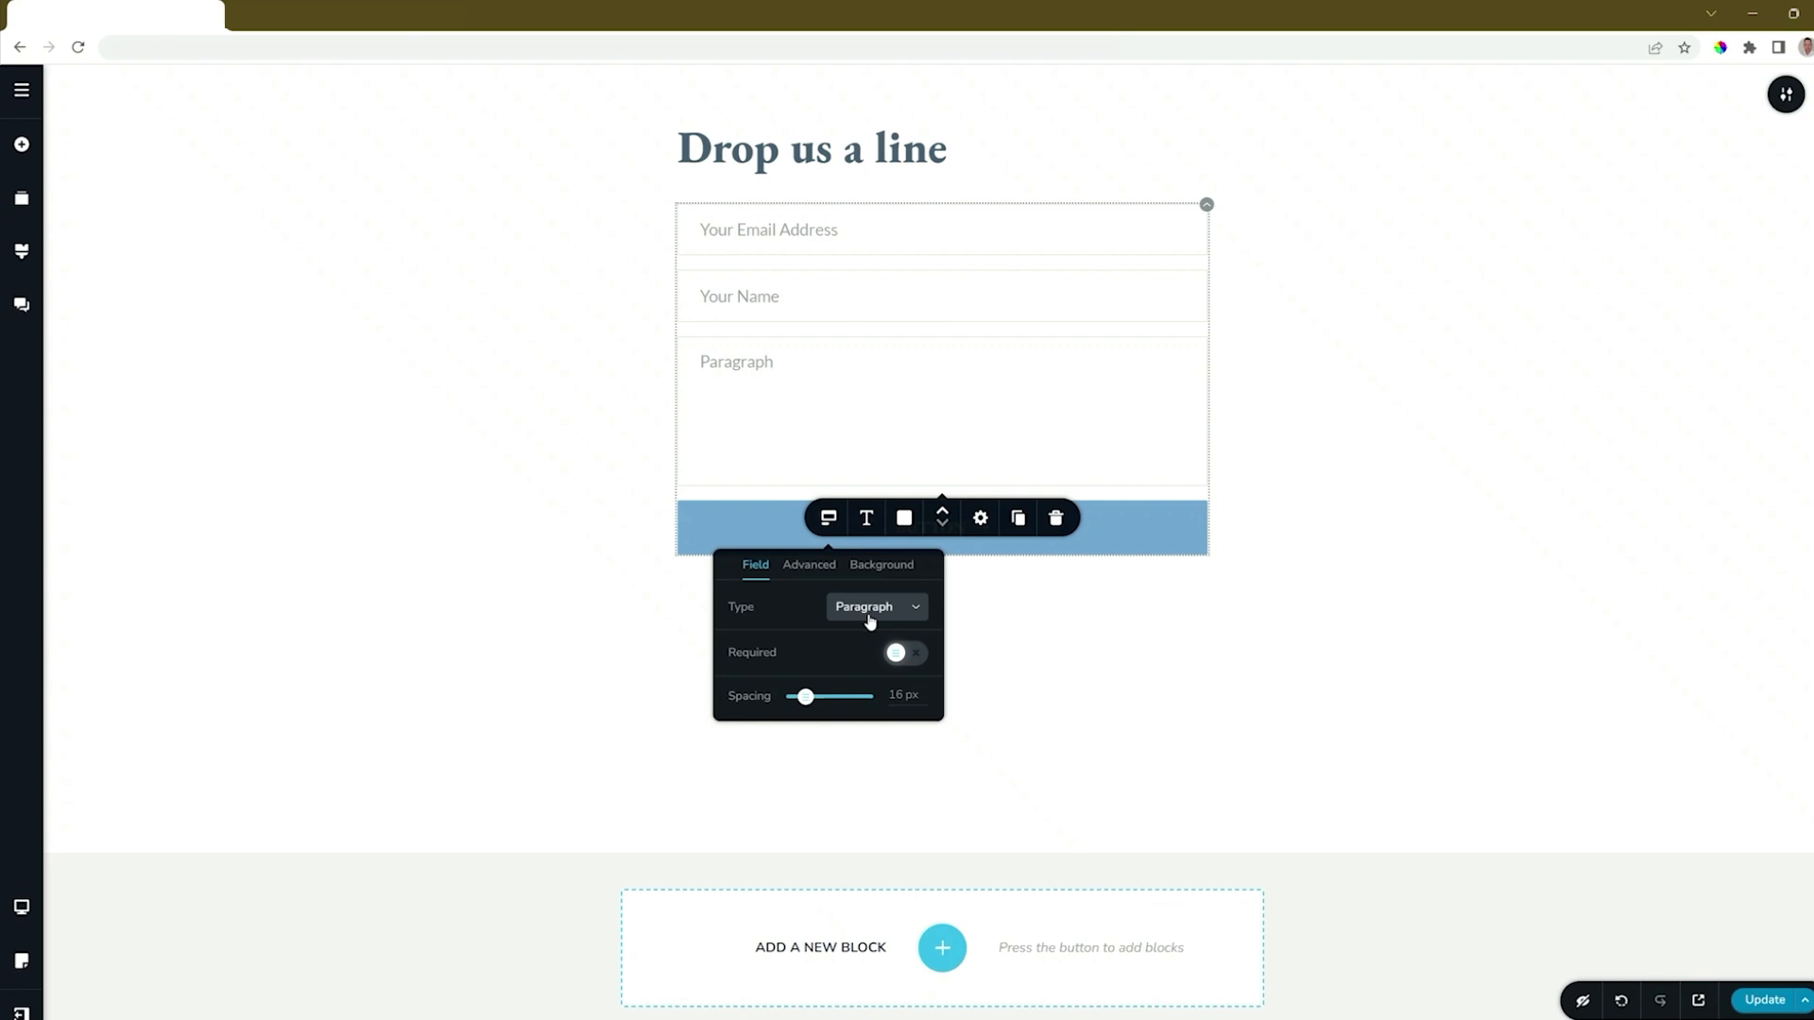
pyautogui.click(730, 362)
pyautogui.doubleClick(733, 362)
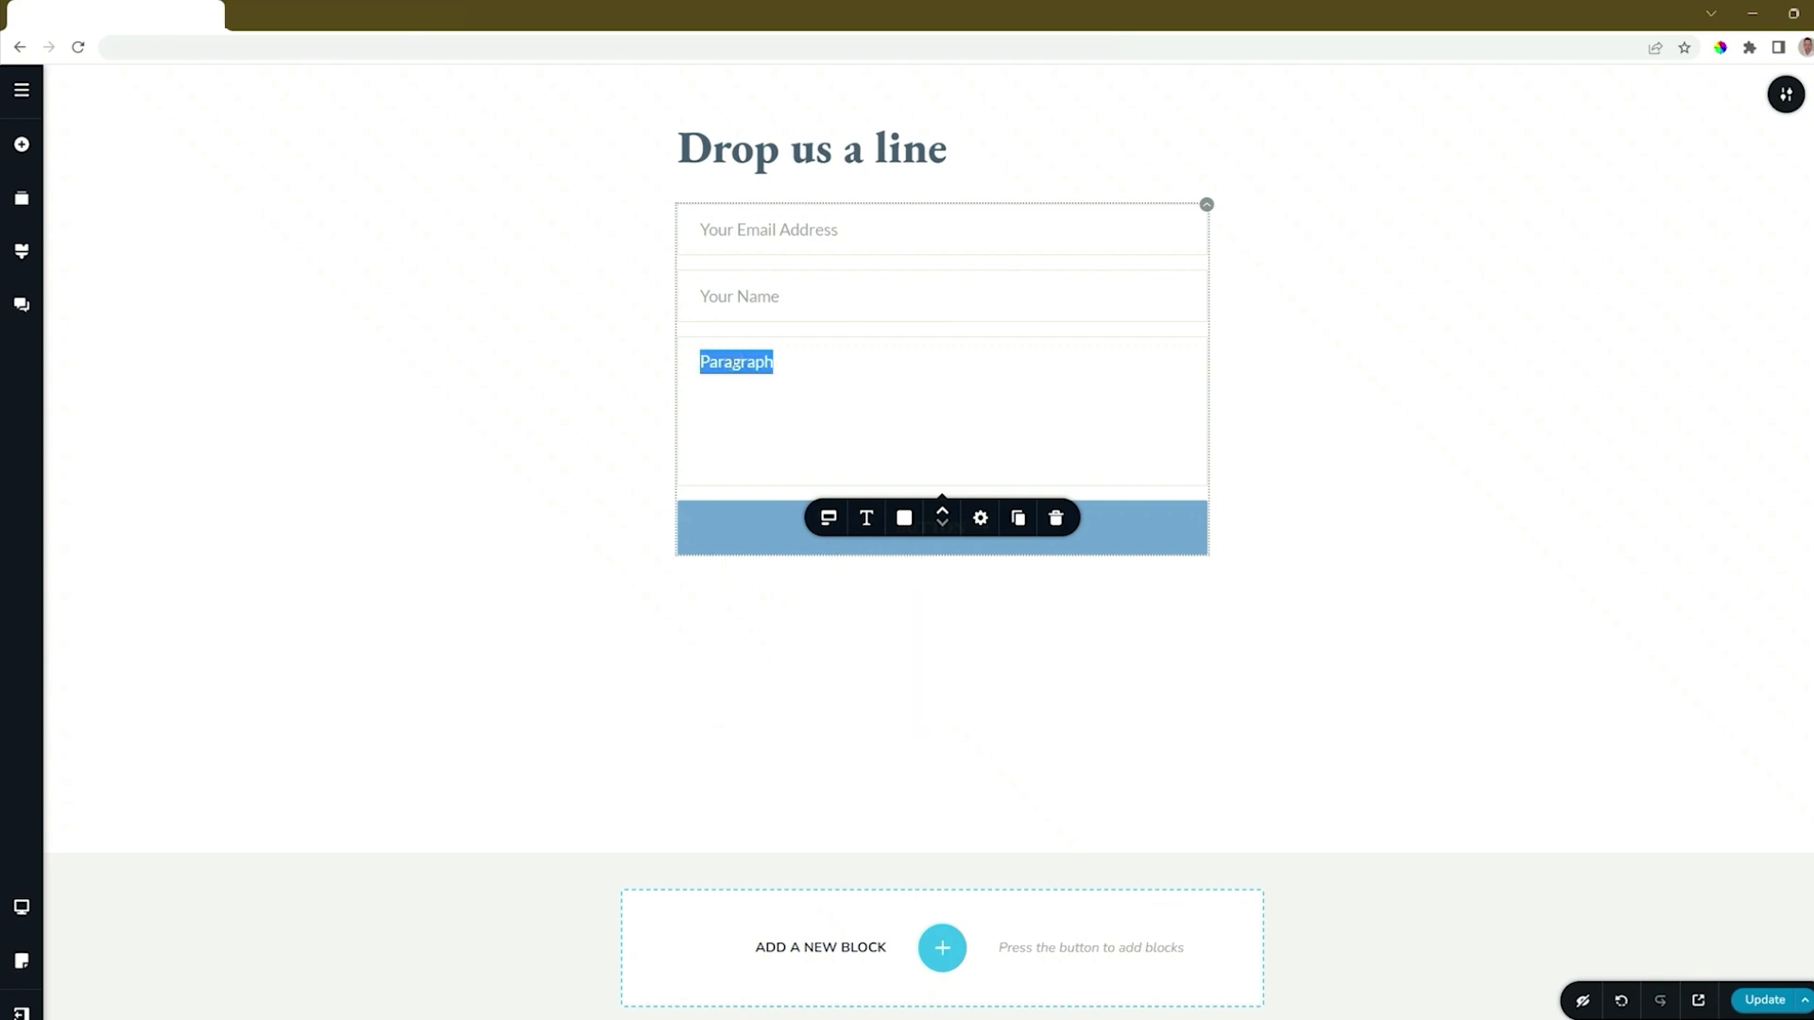
pyautogui.write('Your Messag')
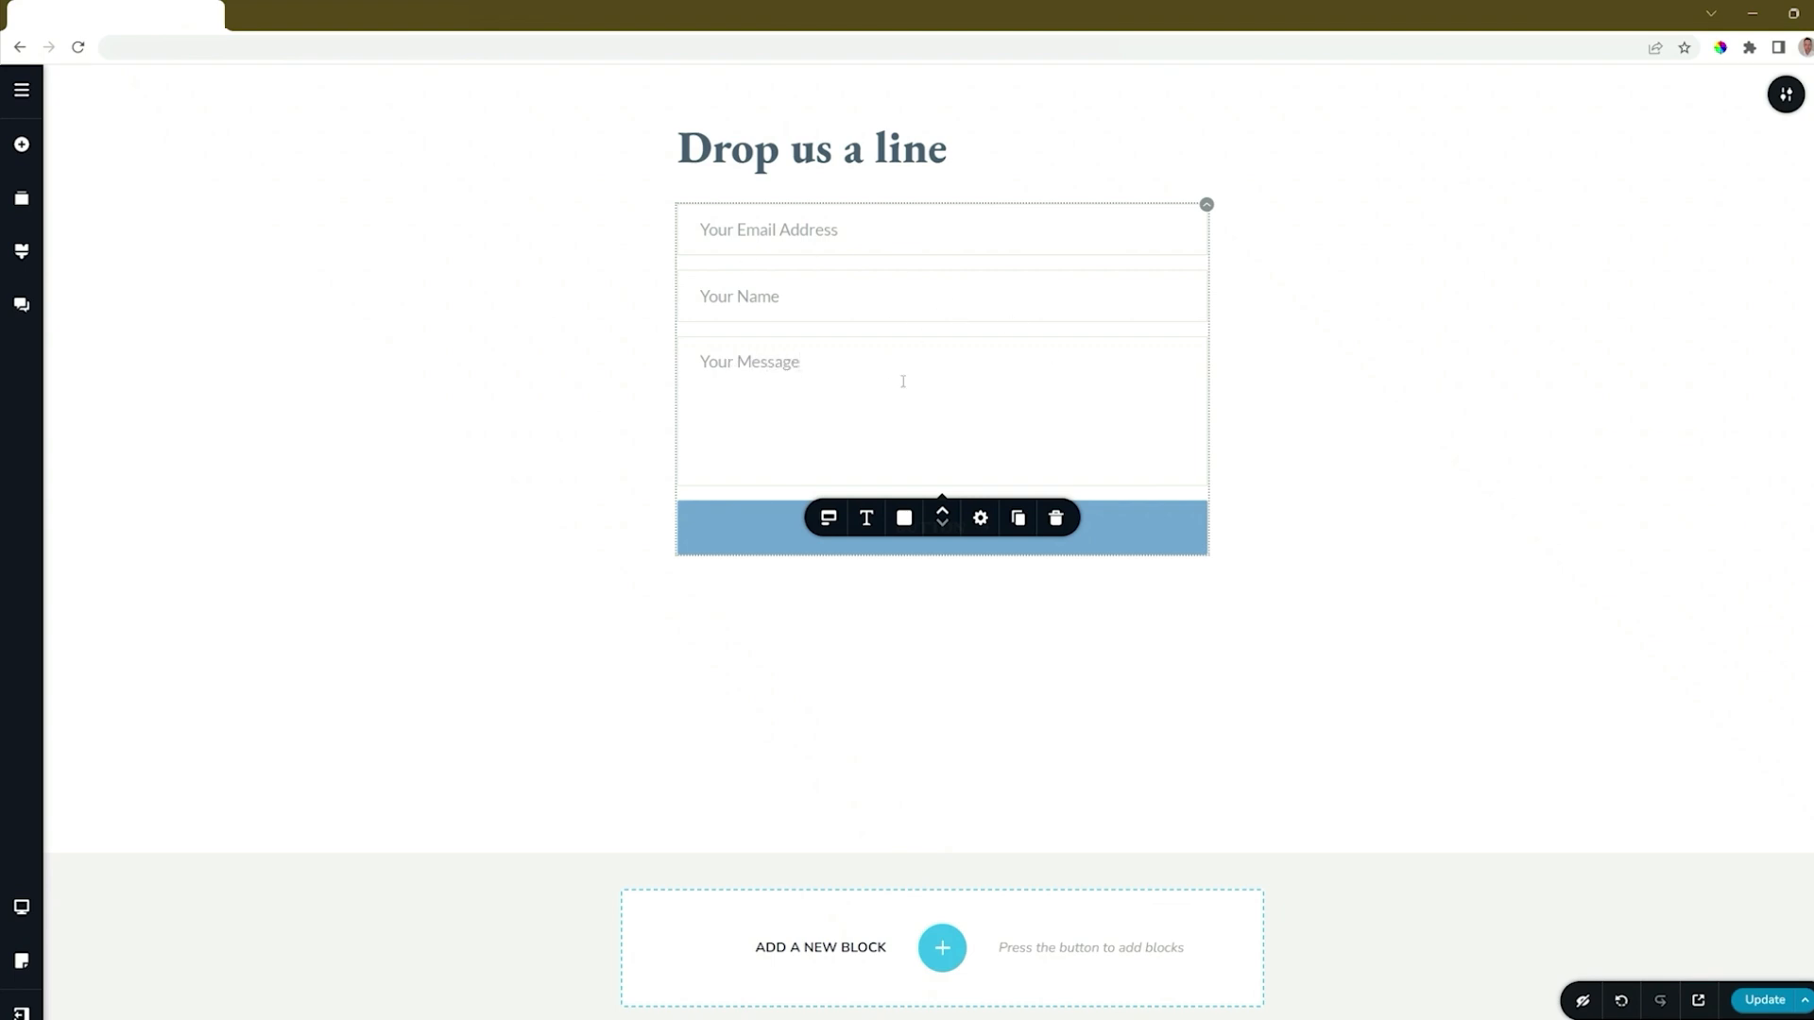
pyautogui.write('e')
# Move the "Your Message" field up to the start of the form and return it to the end.
pyautogui.click(943, 513)
pyautogui.click(942, 513)
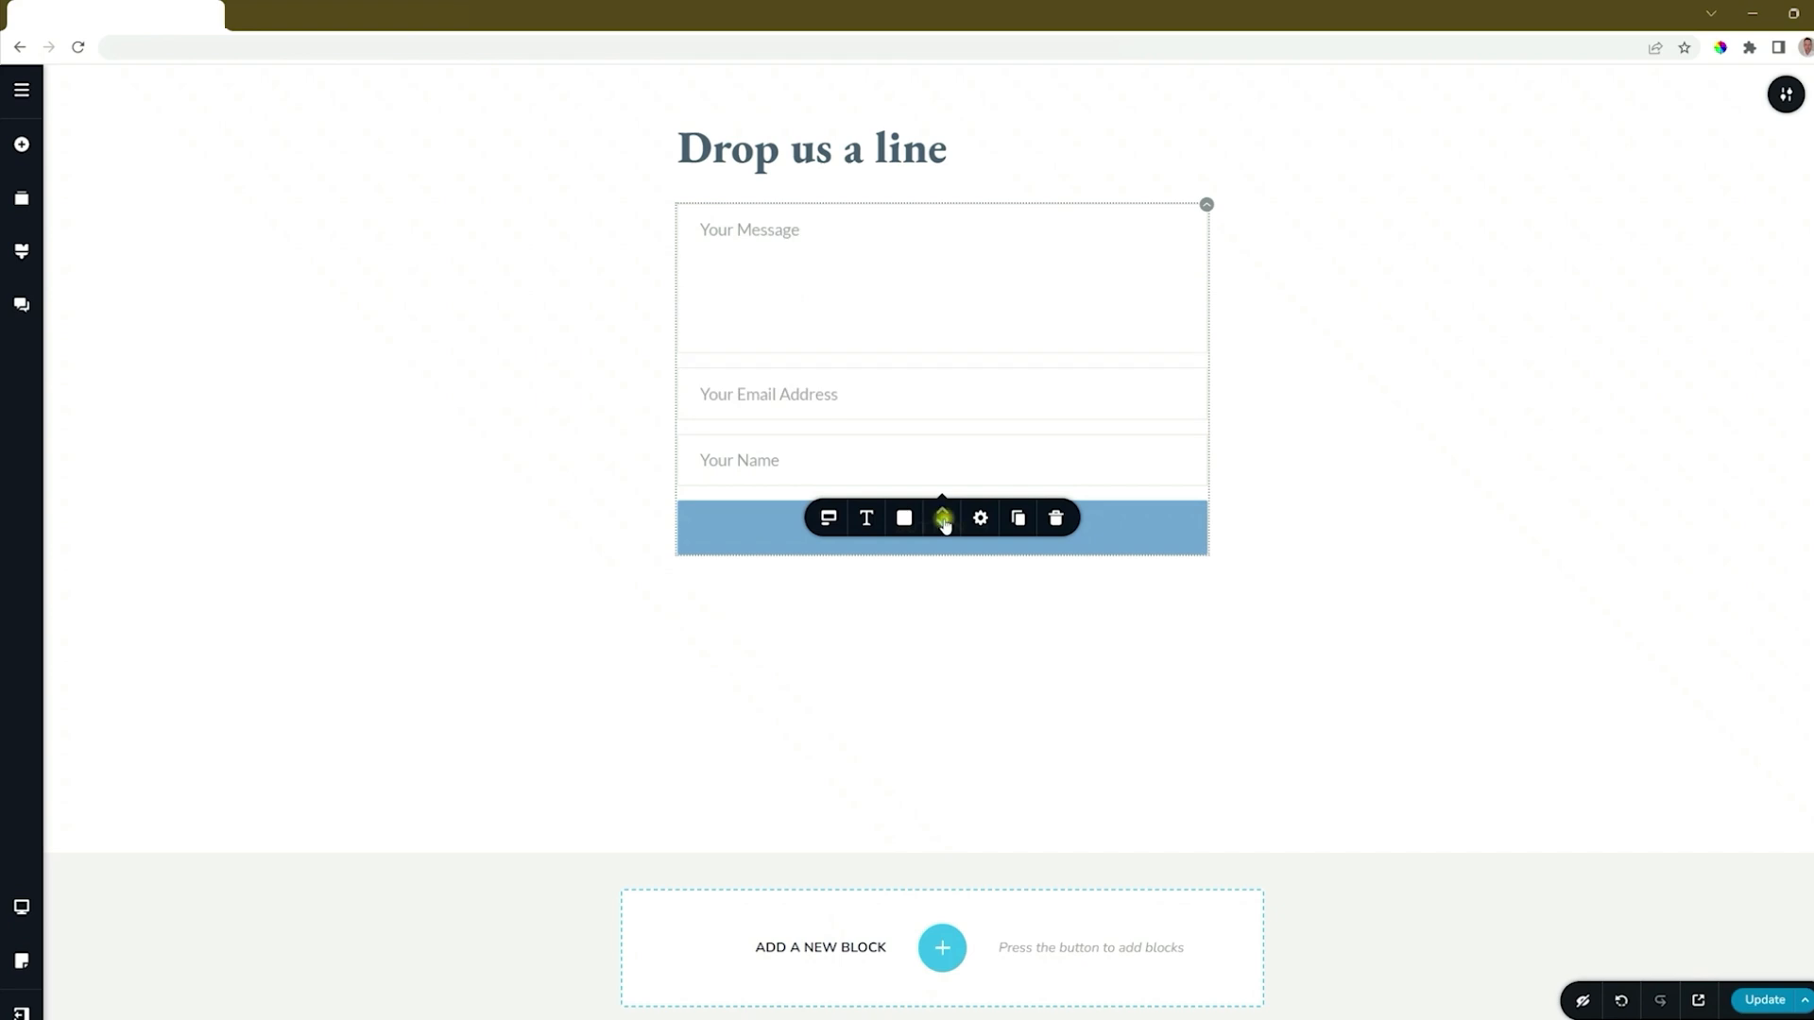
pyautogui.click(945, 524)
pyautogui.click(945, 524)
# Try the Noto Serif font on the form fields and set their font to Montserrat.
pyautogui.click(866, 517)
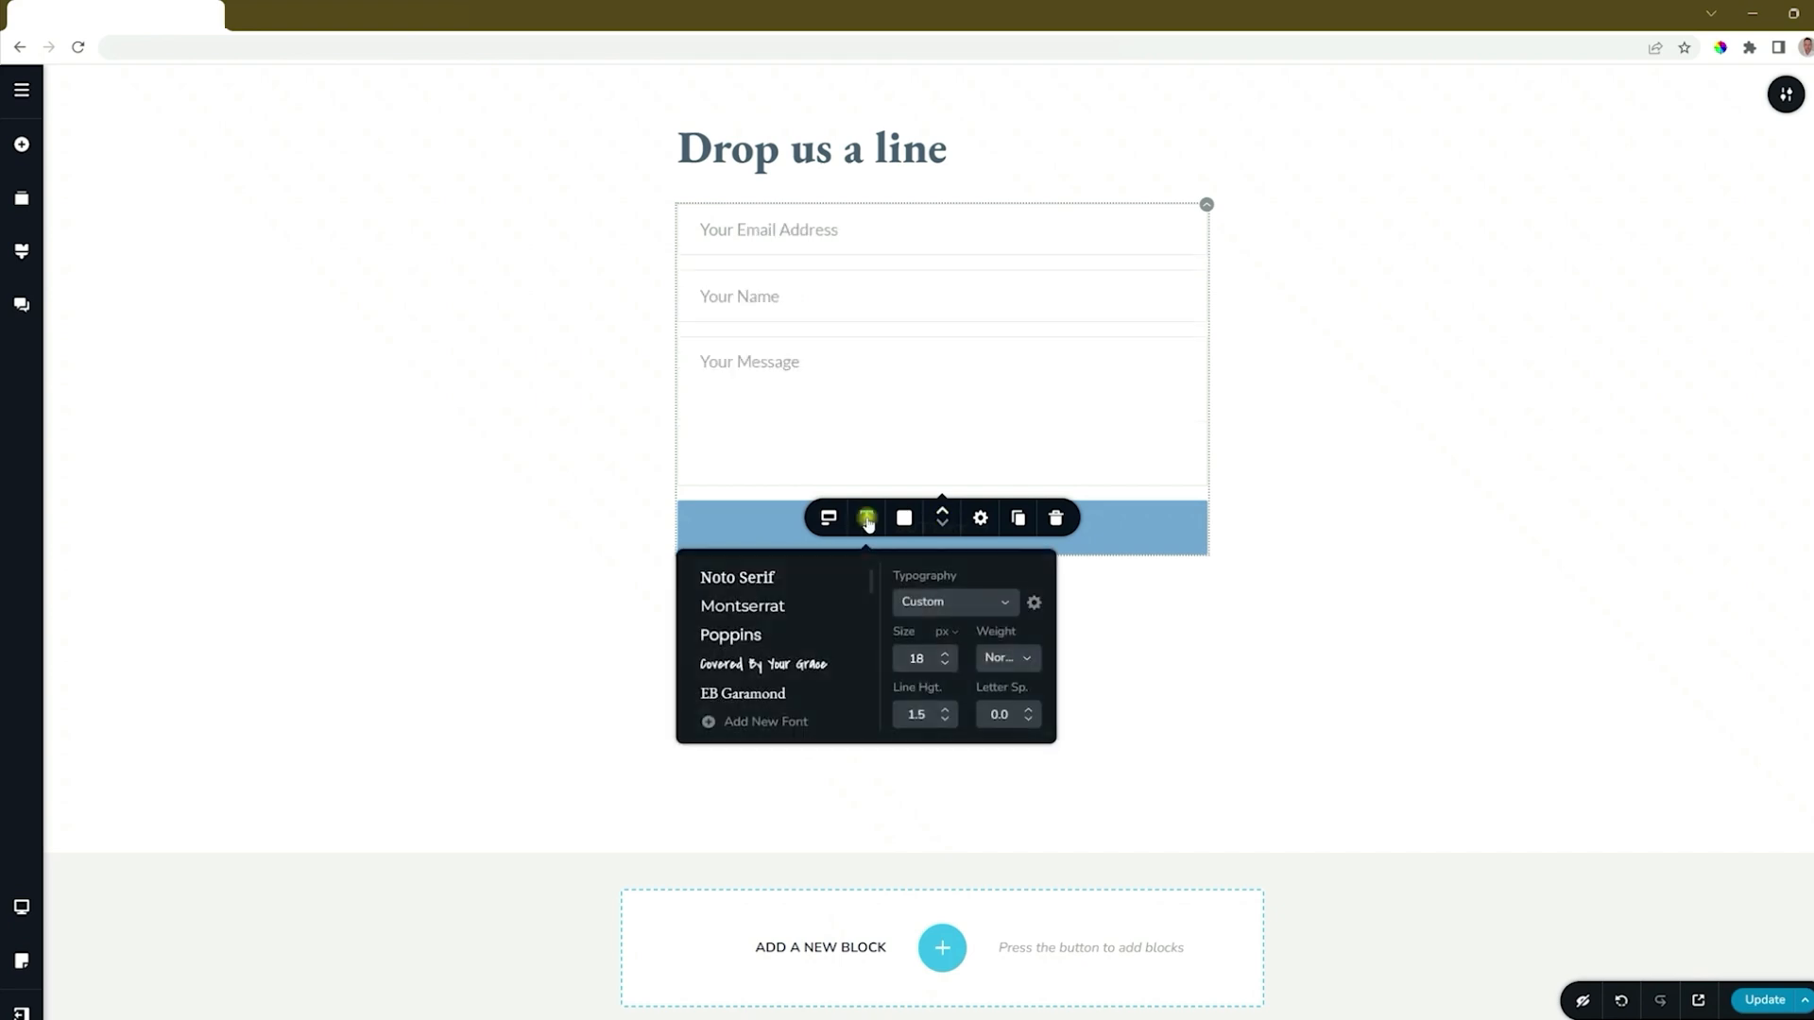
pyautogui.click(727, 579)
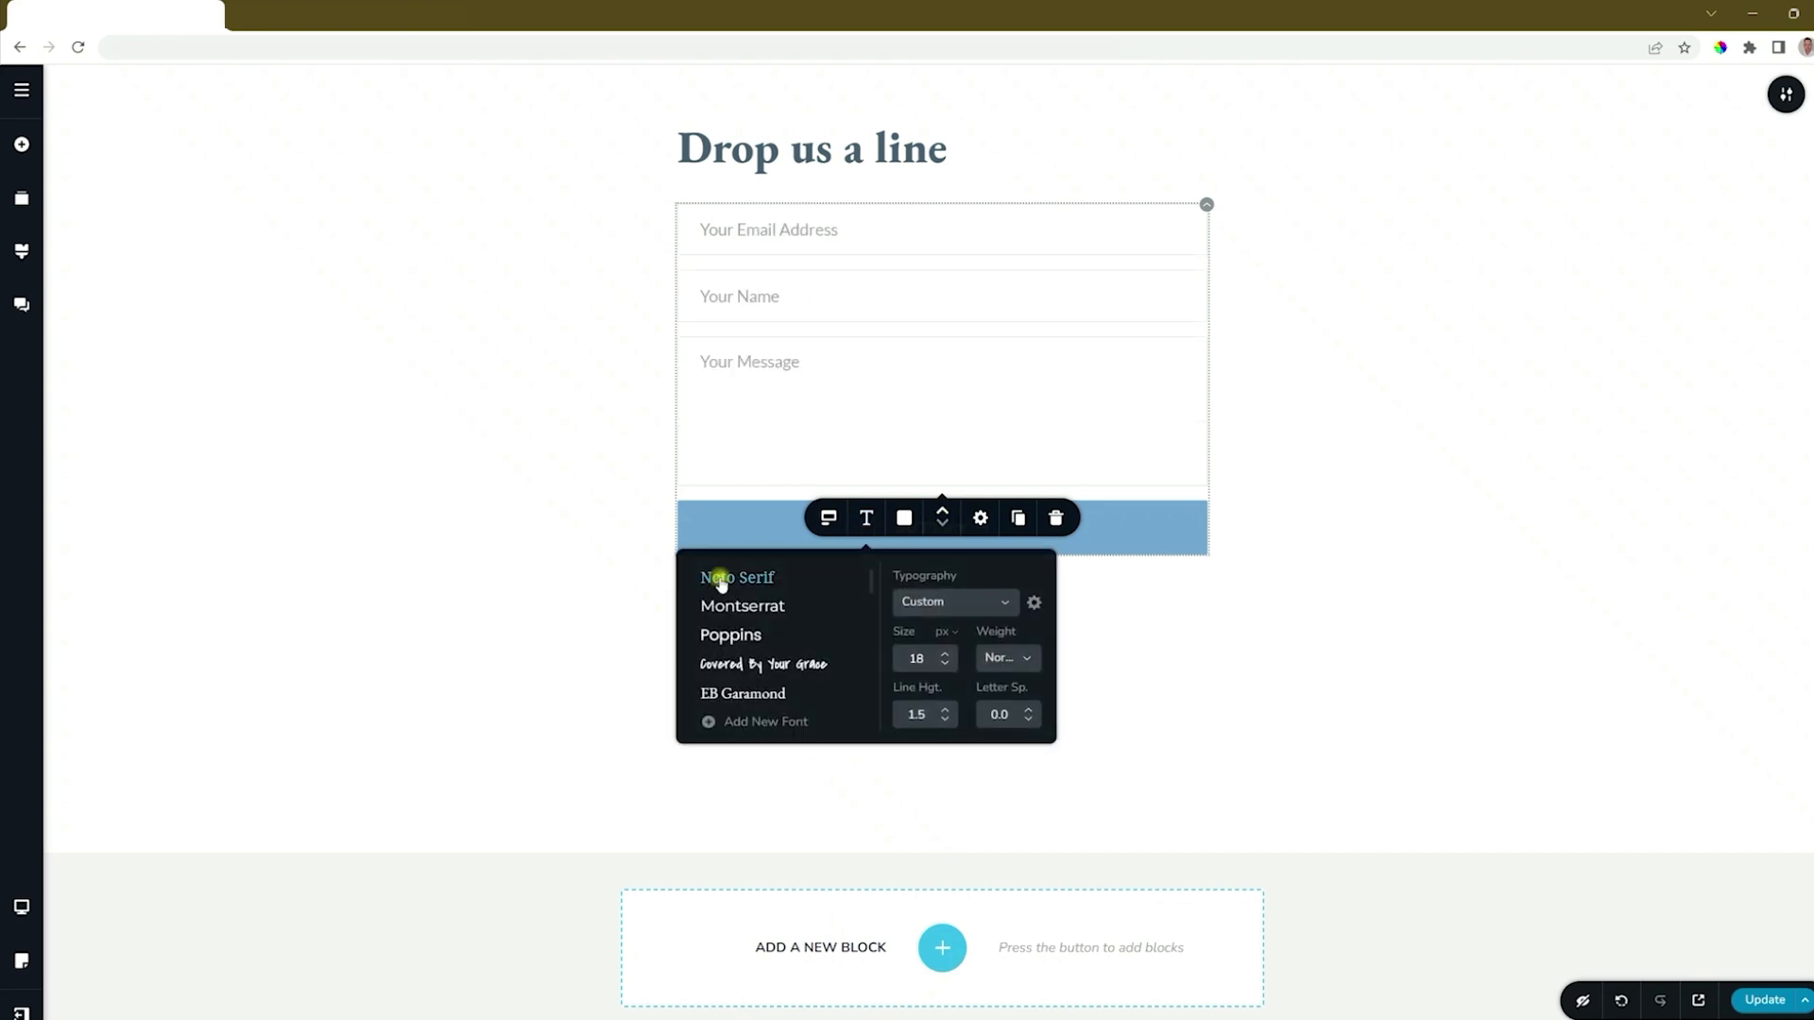
pyautogui.click(762, 606)
# Set the form fields' background to the blue palette colour and their text to white.
pyautogui.click(903, 518)
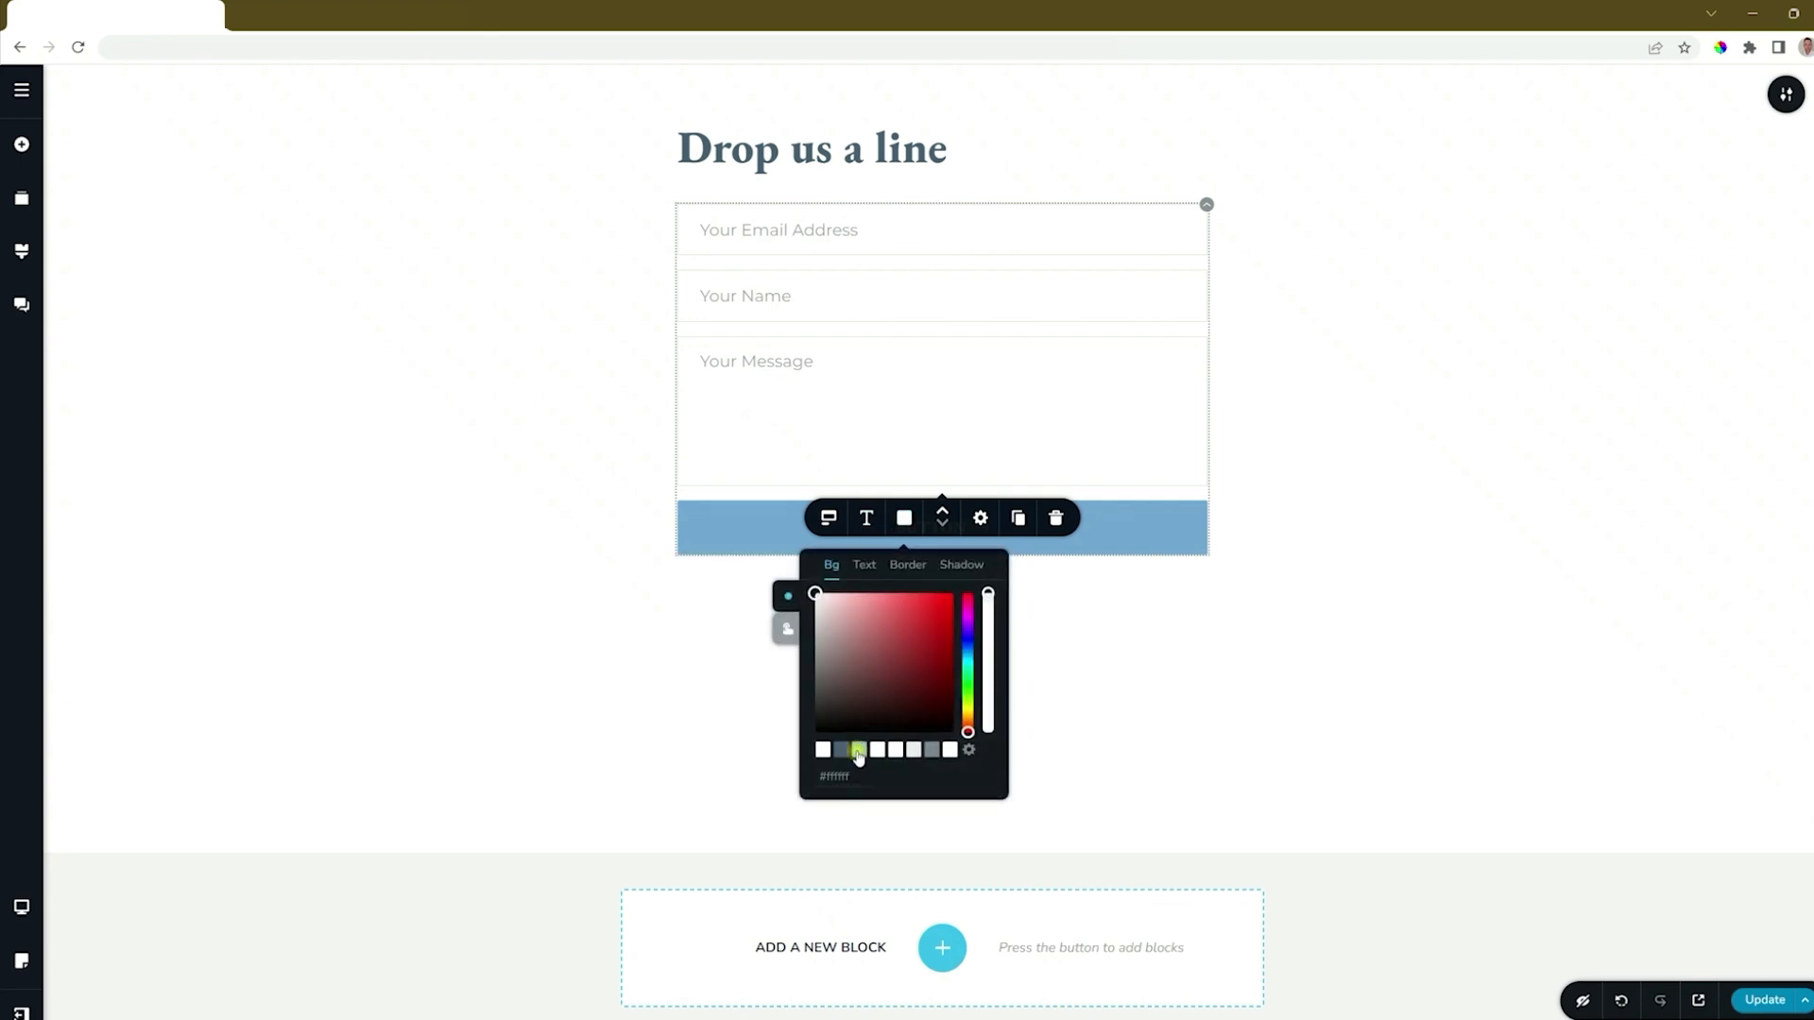
pyautogui.click(859, 751)
pyautogui.click(865, 565)
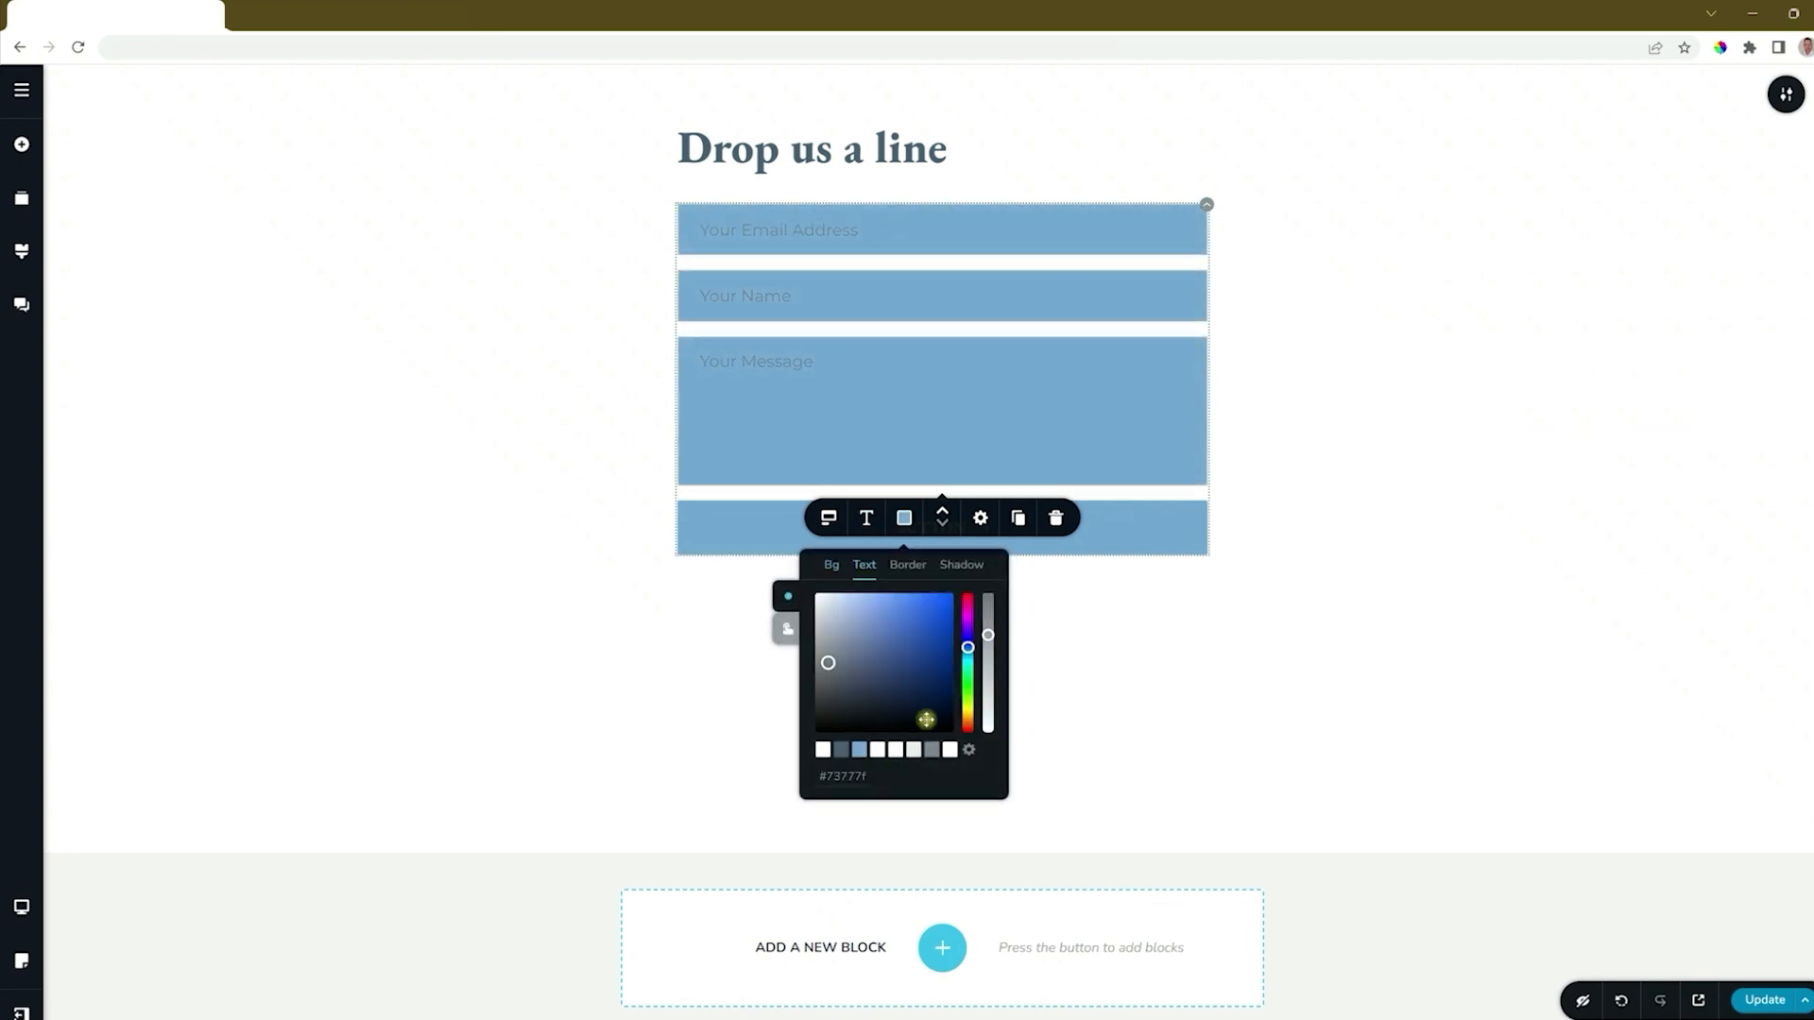
pyautogui.click(950, 751)
# Set the form fields' border style to None and check the hover-state border settings.
pyautogui.click(906, 566)
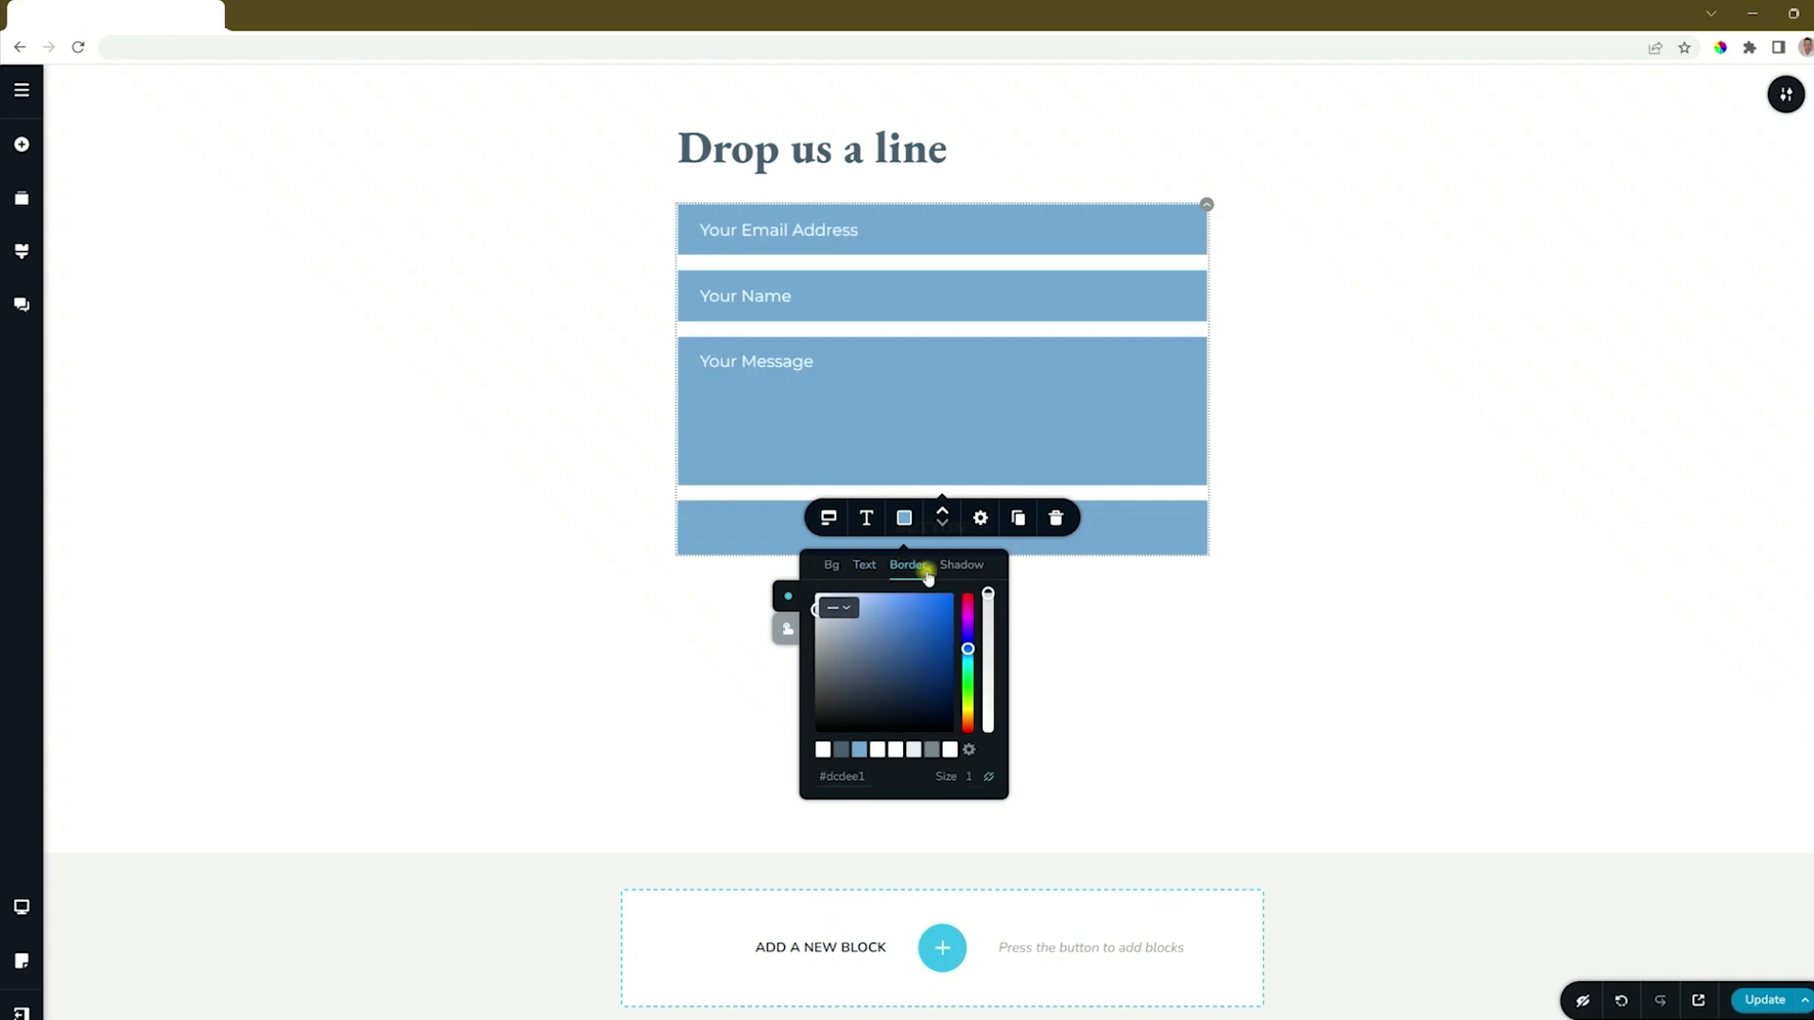
pyautogui.click(838, 608)
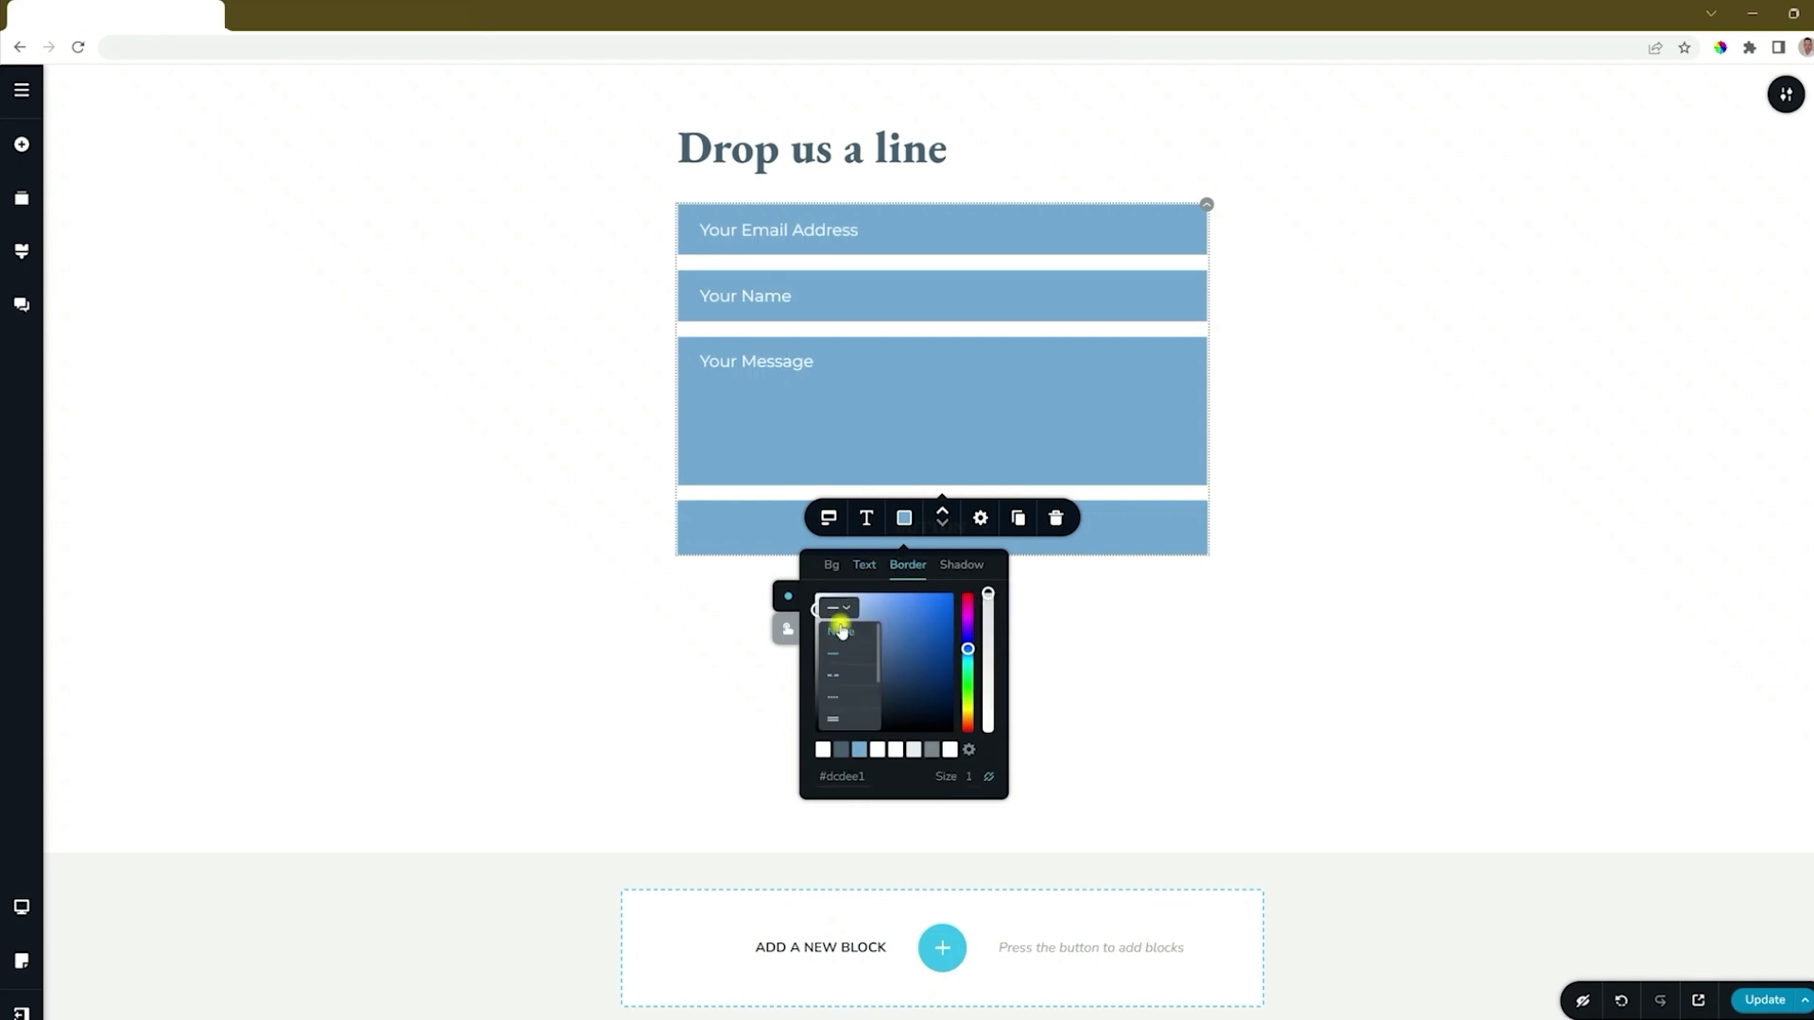
pyautogui.click(839, 623)
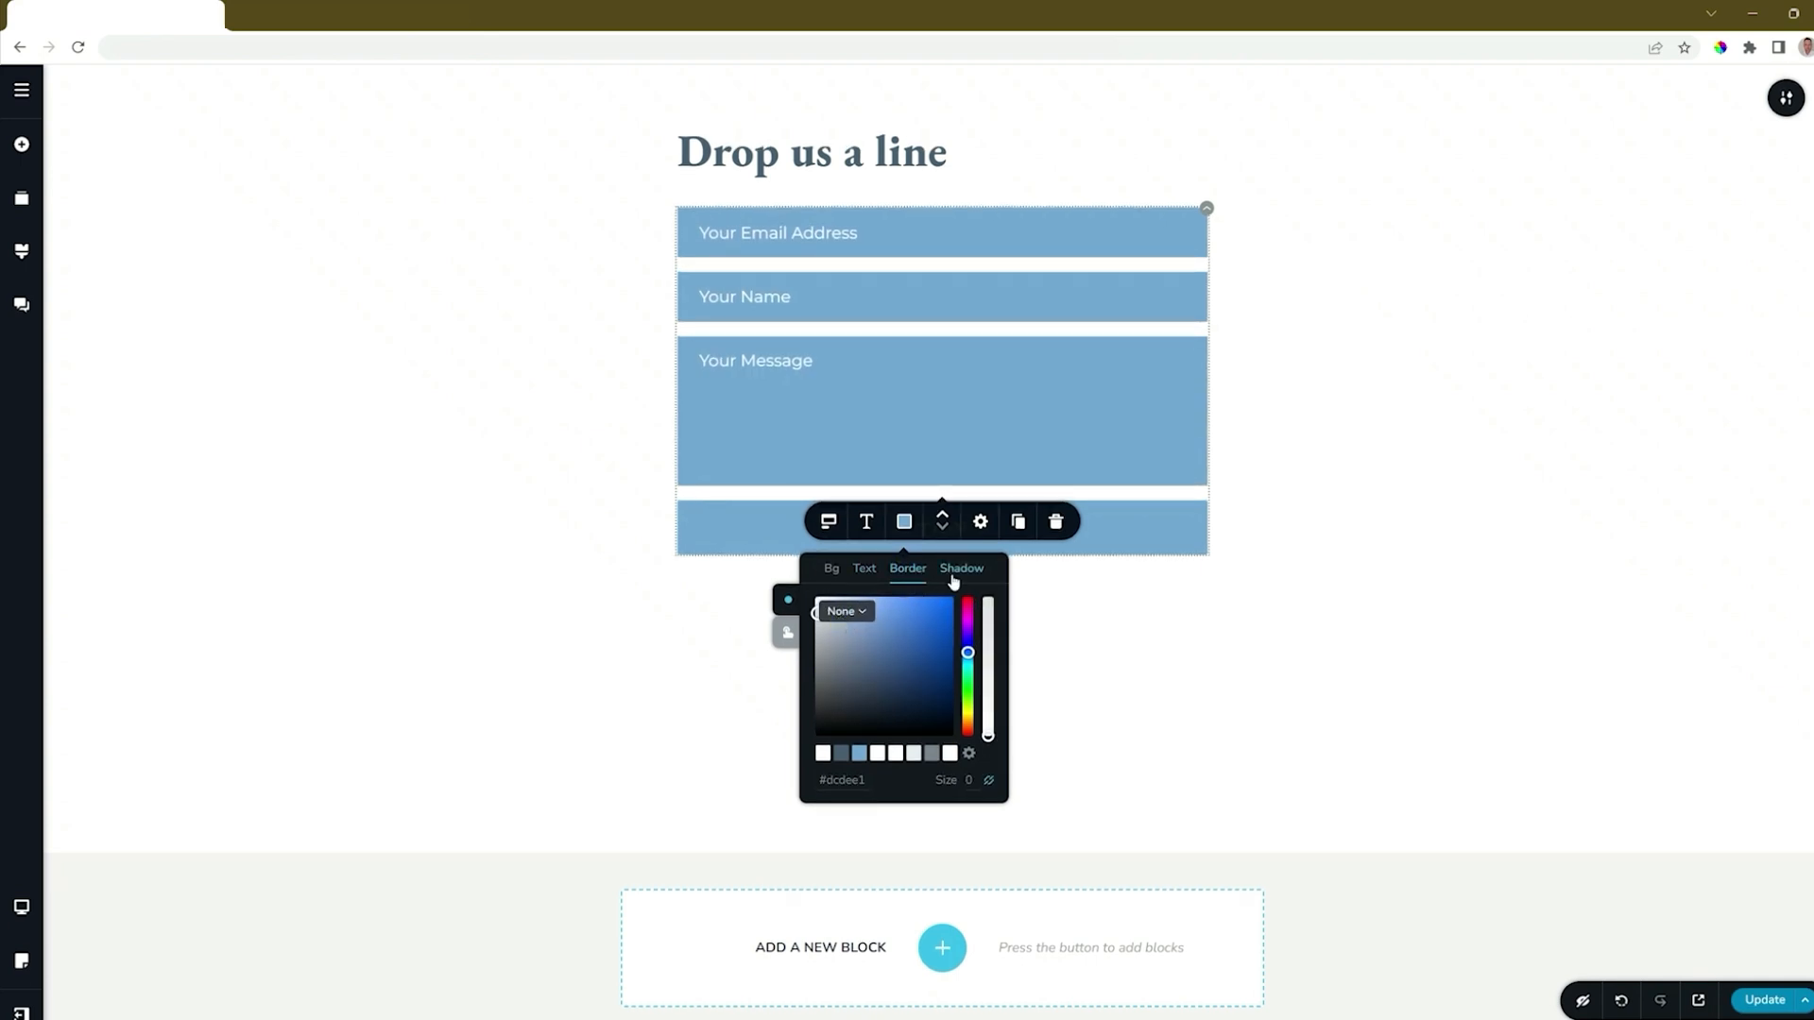
pyautogui.click(789, 631)
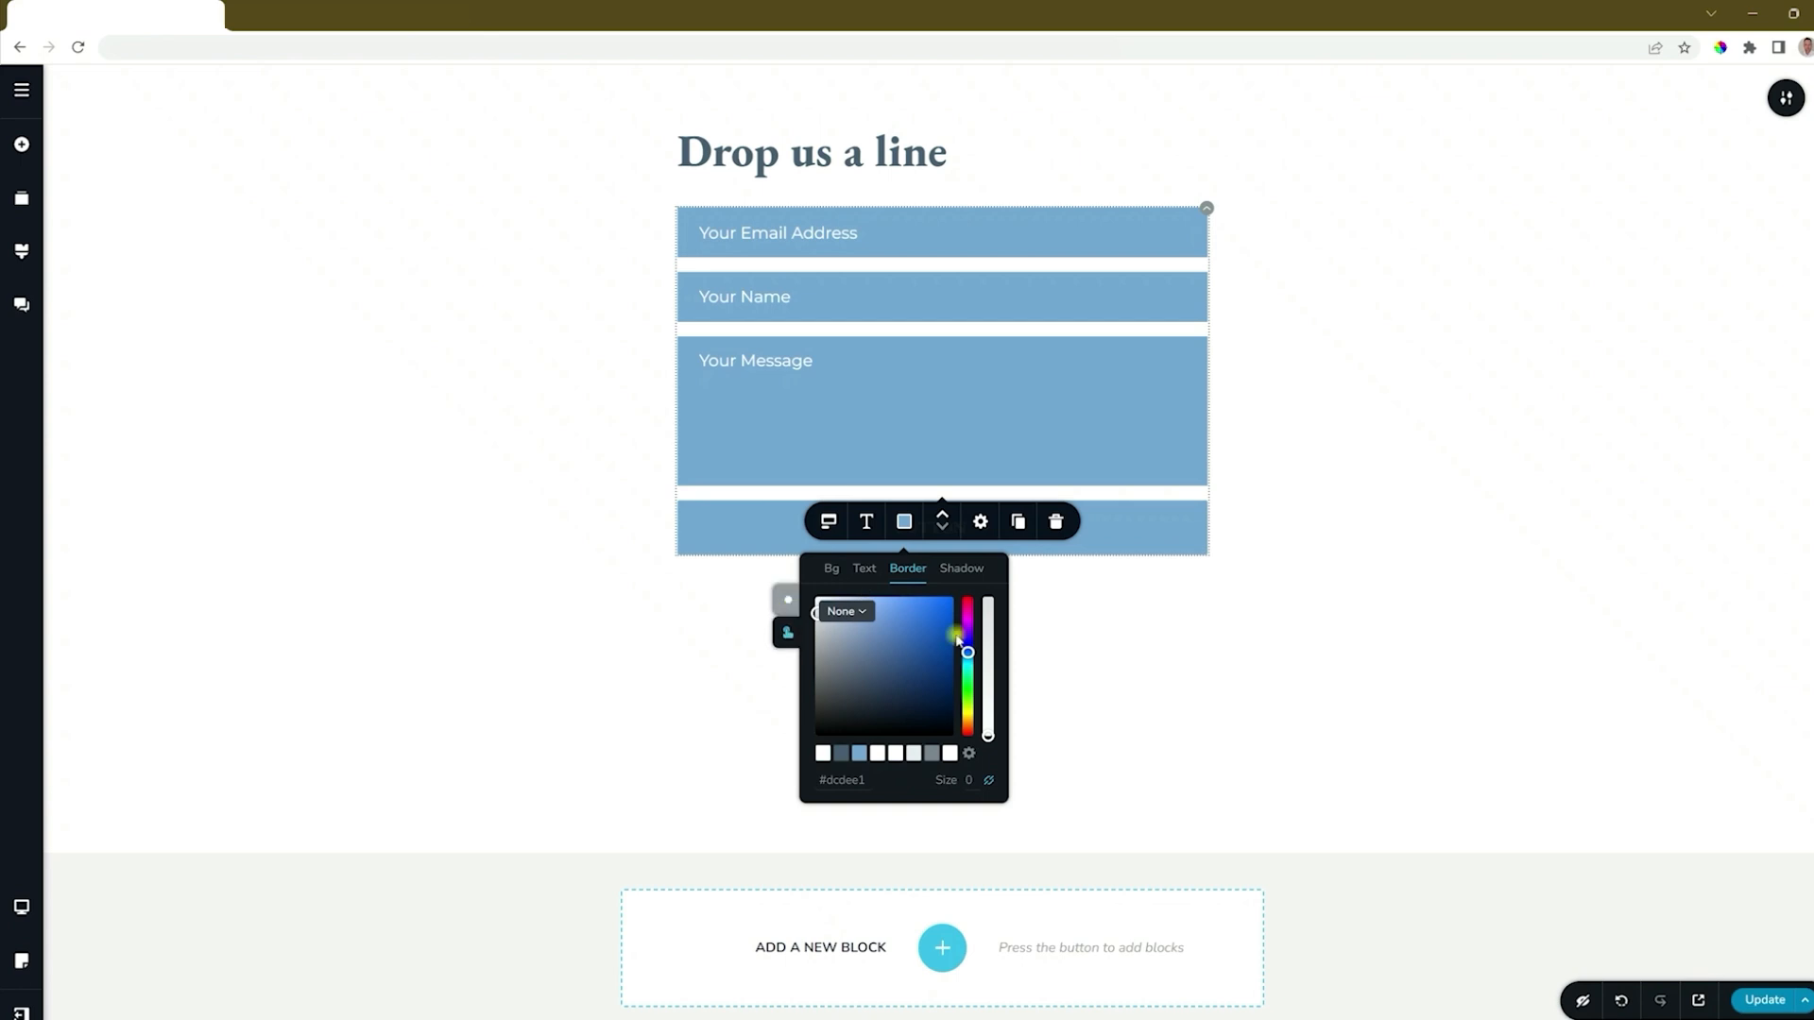
pyautogui.click(787, 607)
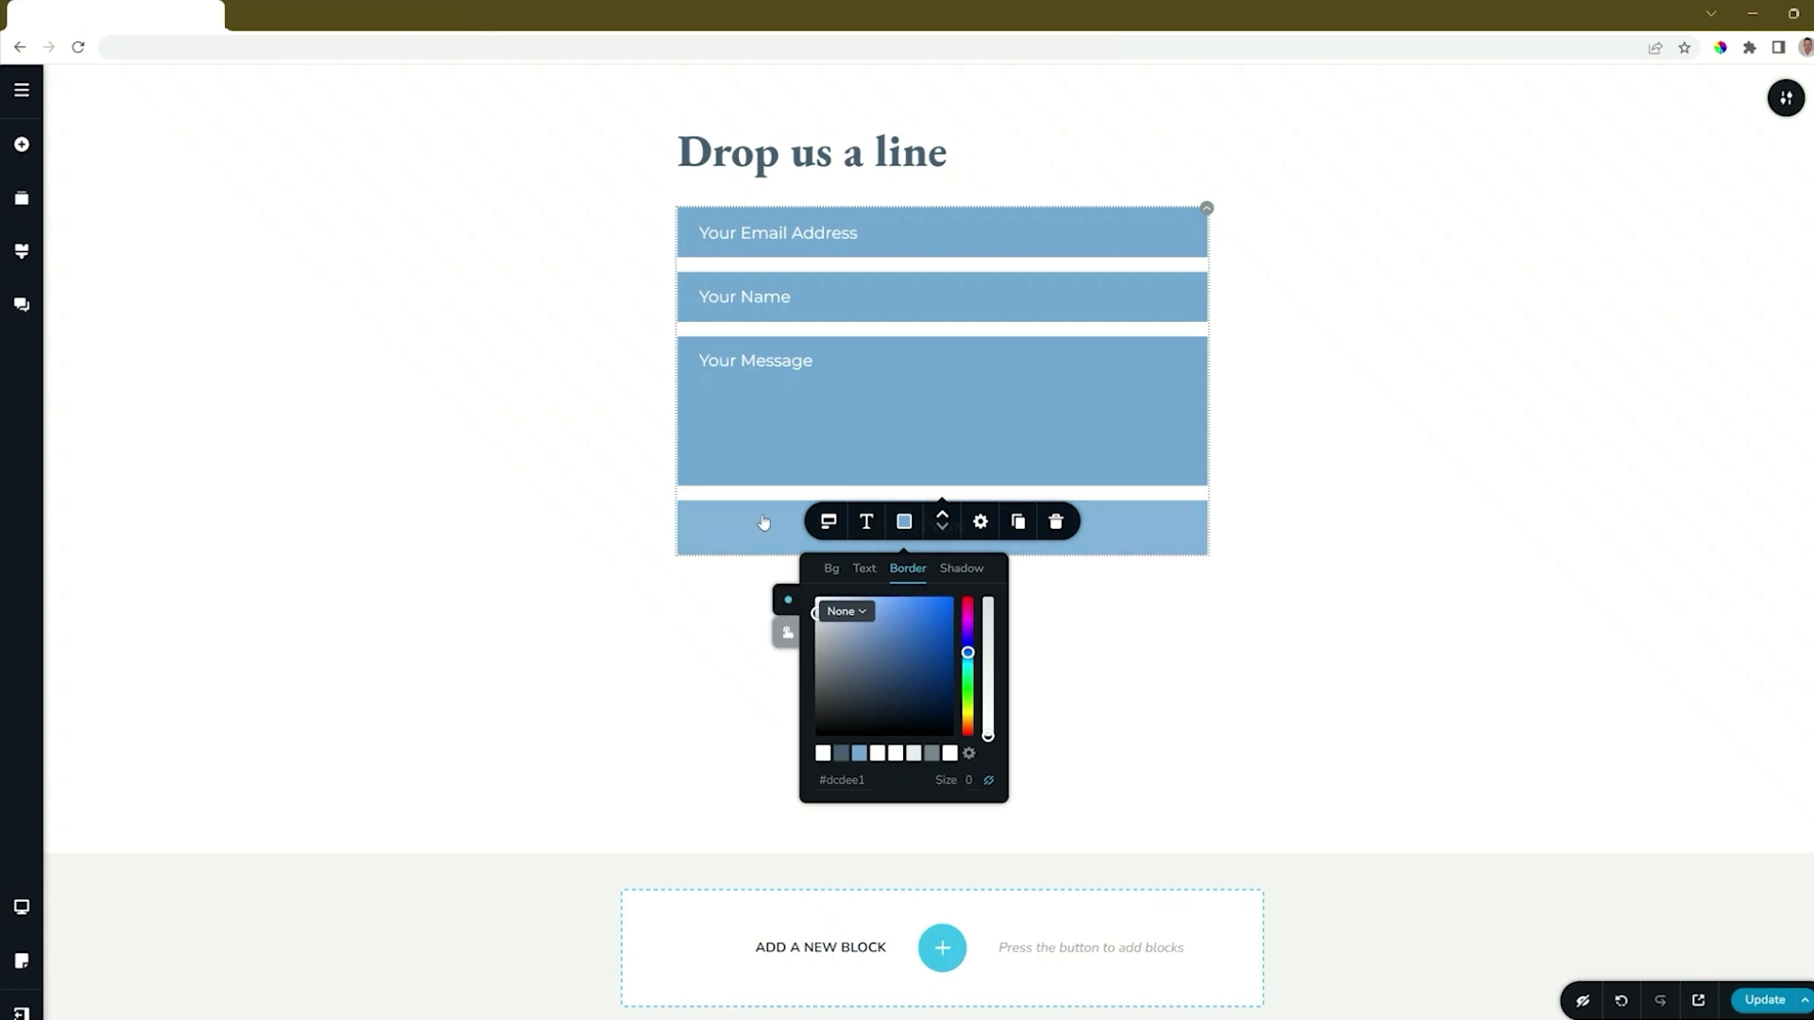
# Try the medium, large and custom sizes on the form's button and set its size to S.
pyautogui.click(1138, 542)
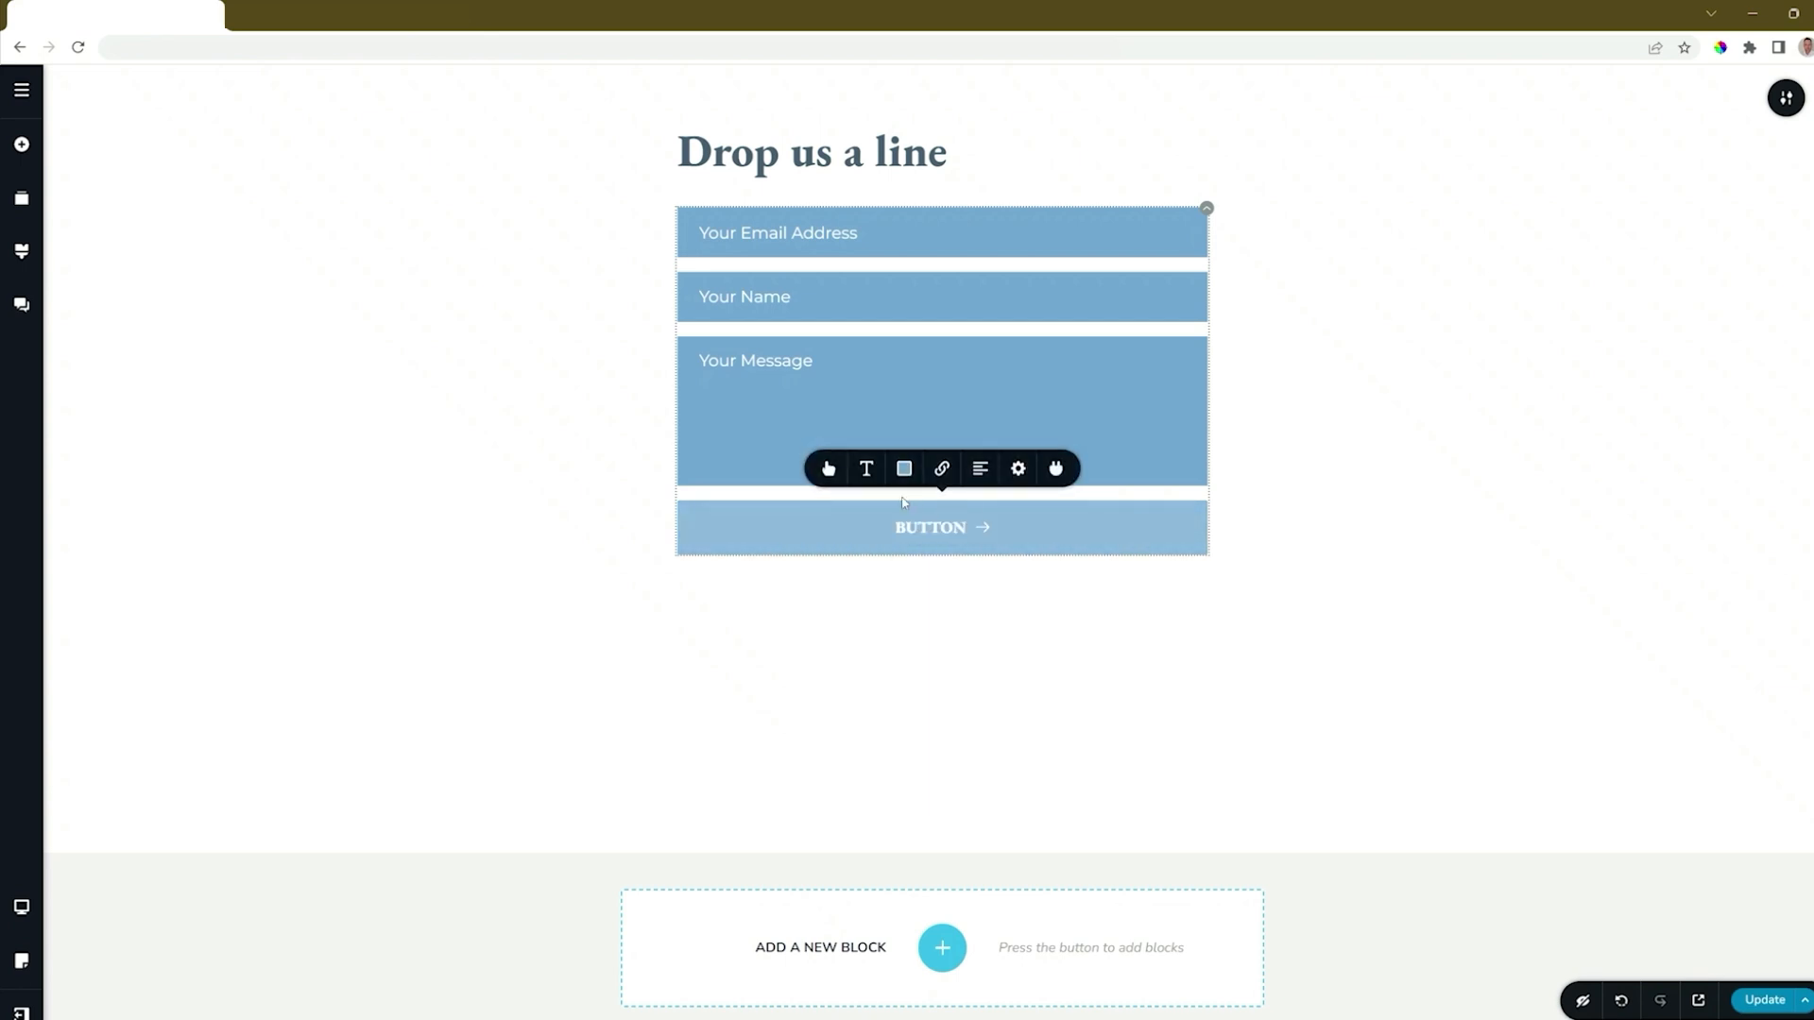
pyautogui.click(829, 469)
pyautogui.click(810, 320)
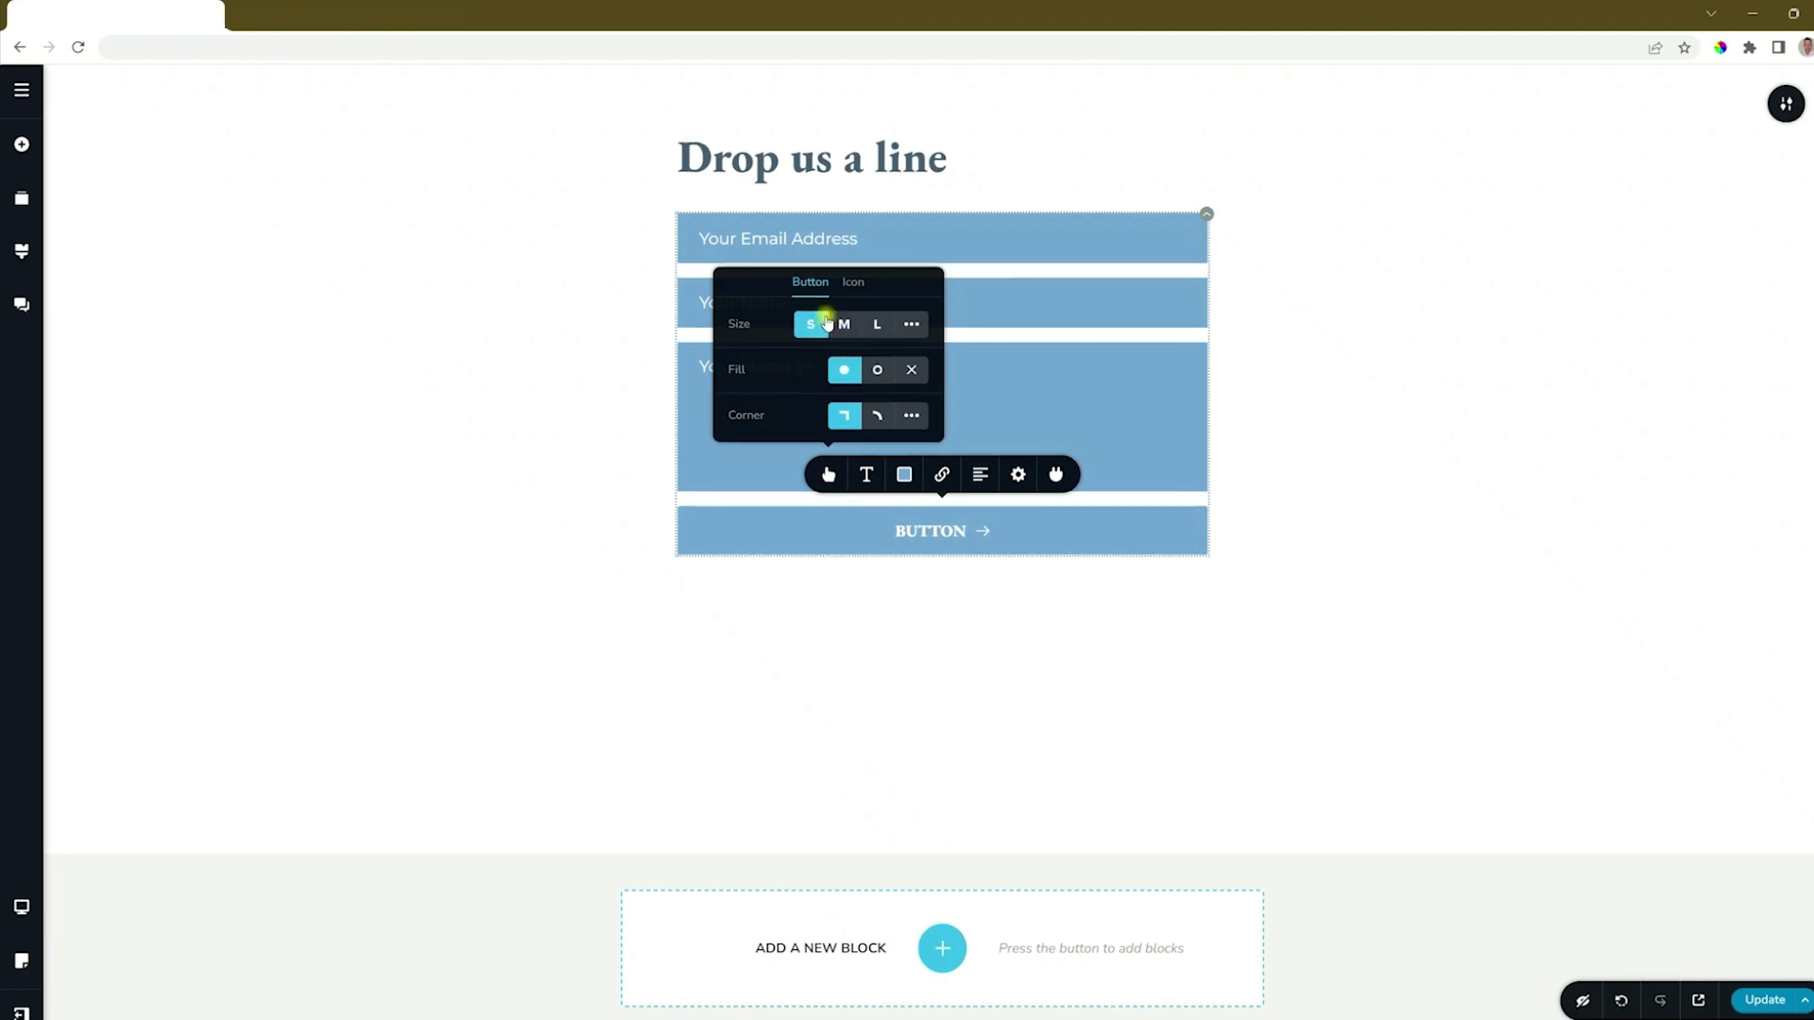
pyautogui.click(843, 318)
pyautogui.click(877, 318)
pyautogui.click(911, 315)
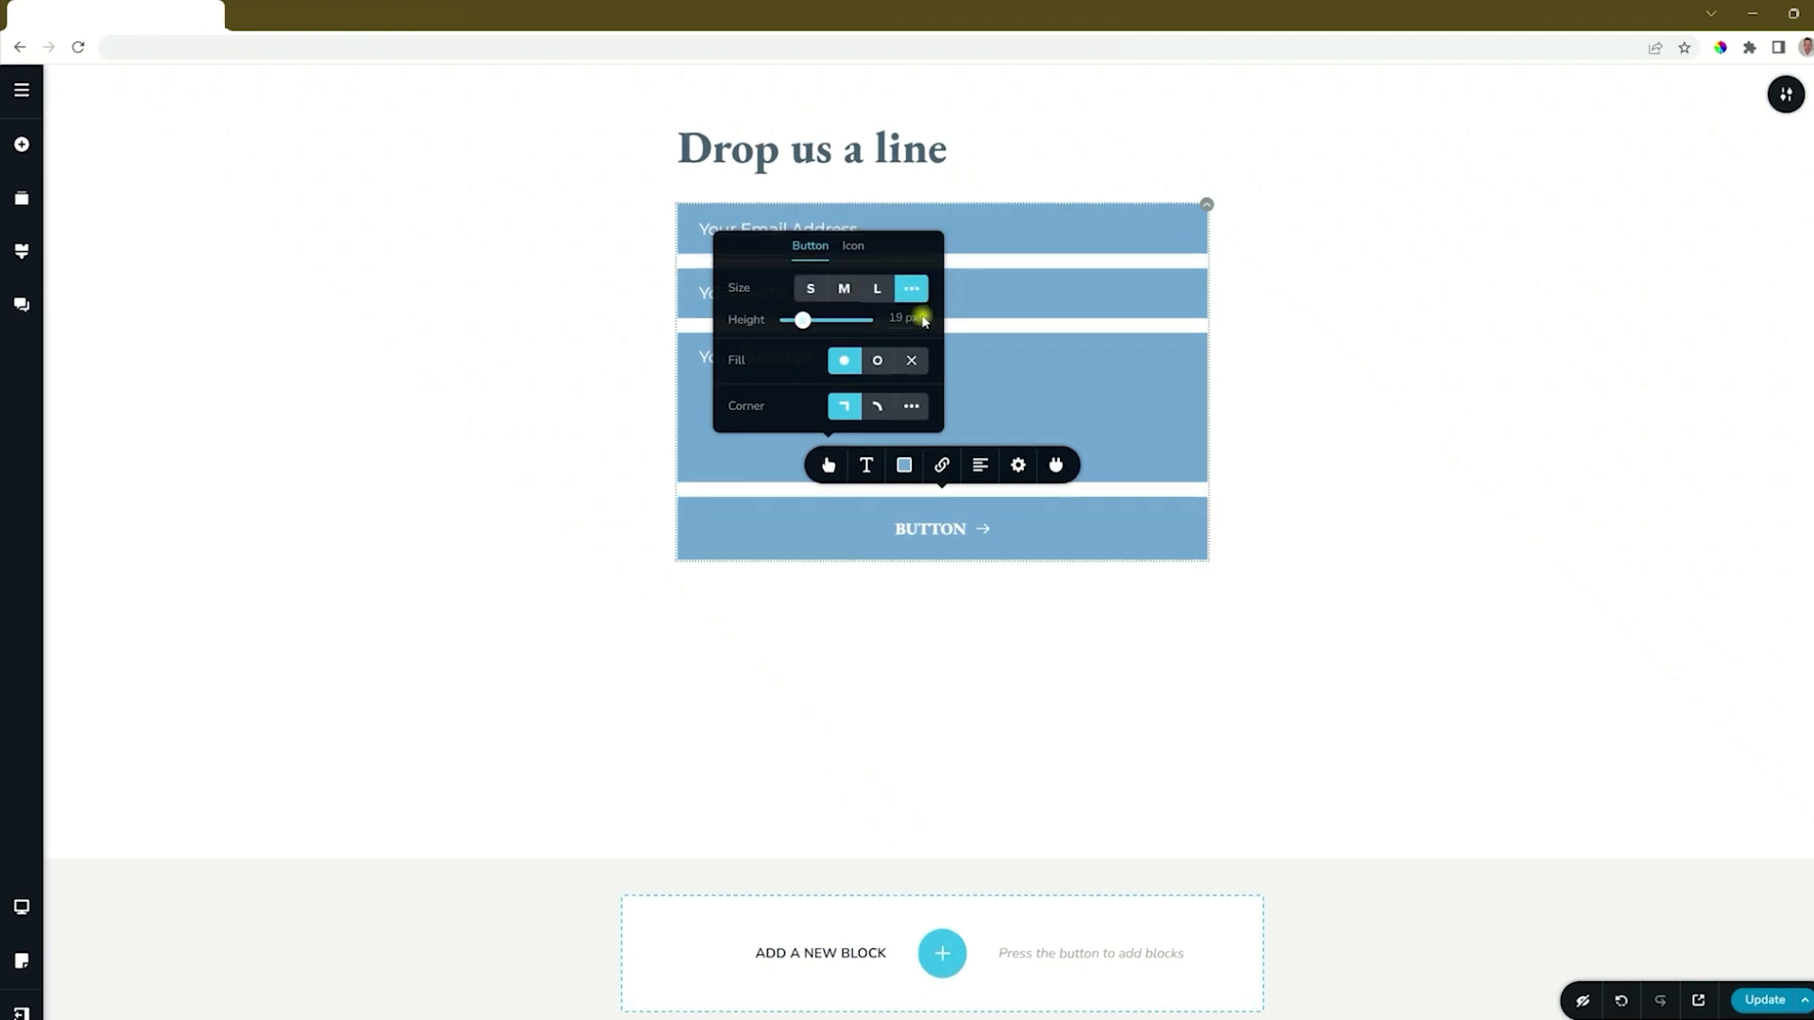
pyautogui.moveTo(802, 320)
pyautogui.mouseDown()
pyautogui.moveTo(826, 320)
pyautogui.moveTo(811, 321)
pyautogui.mouseUp()
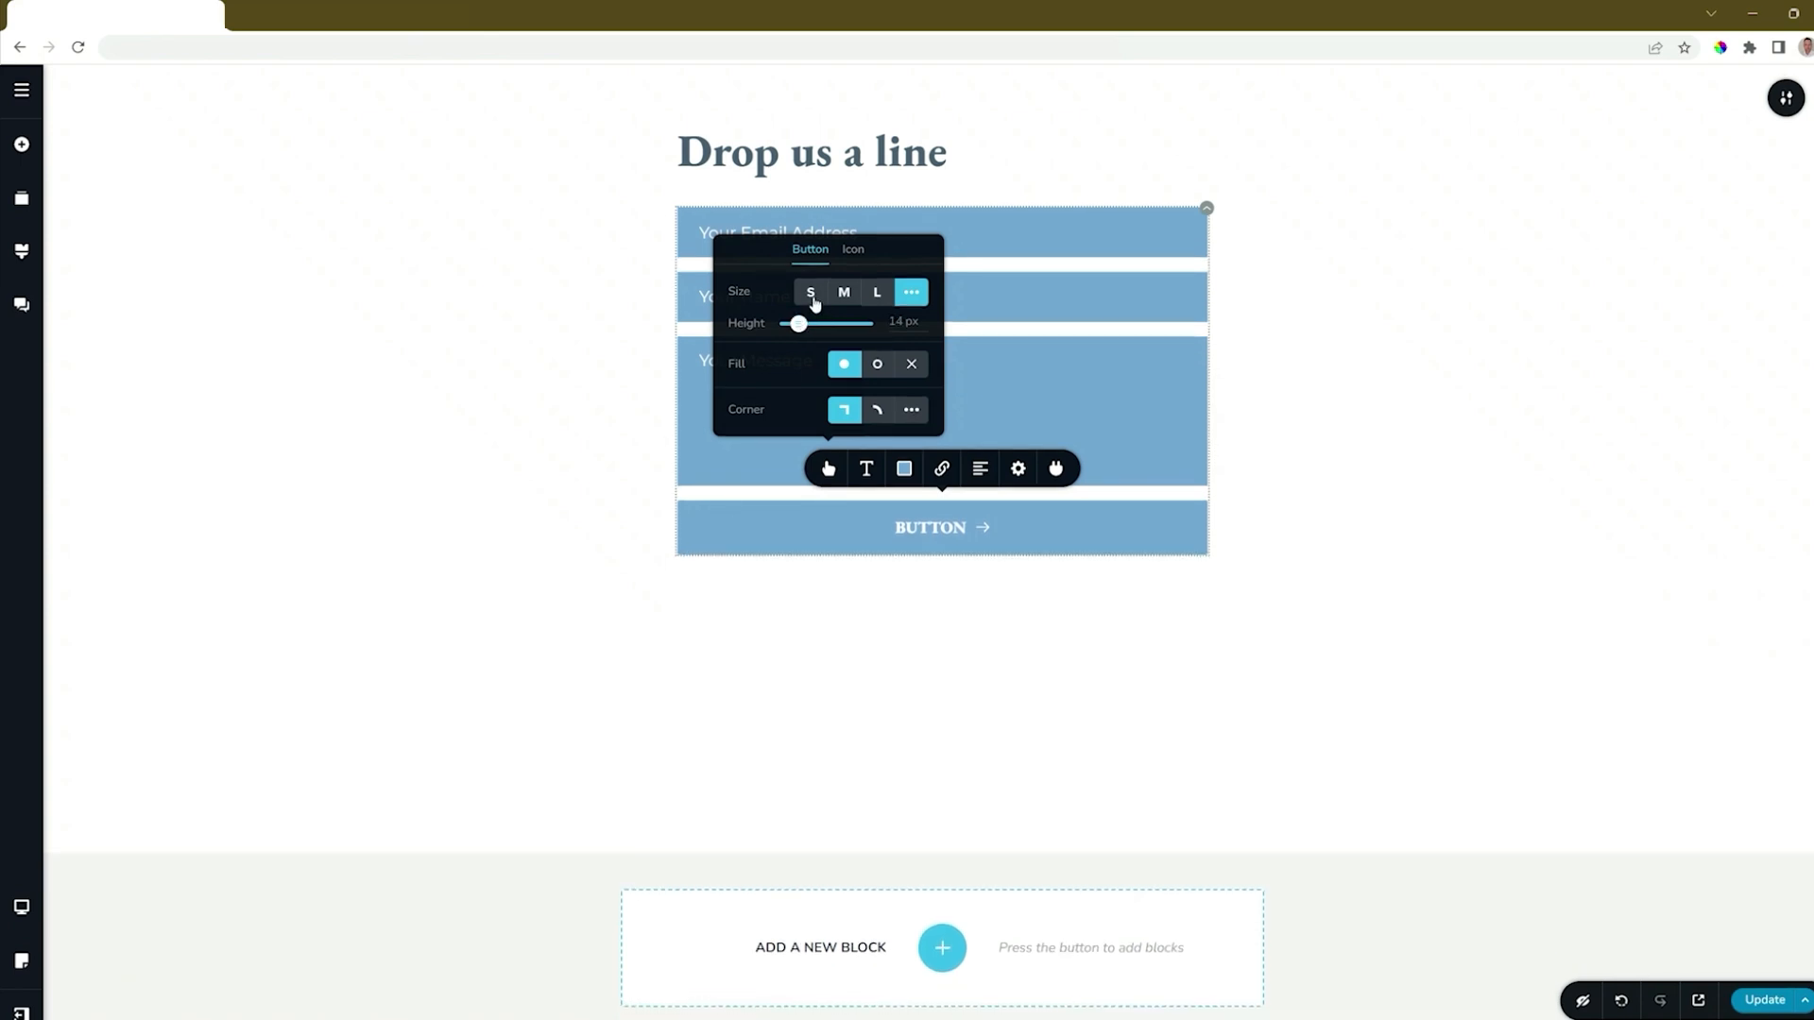
pyautogui.click(811, 289)
# Preview the button's outline fill, no fill and rounded corners, and restore the solid fill and square corners.
pyautogui.click(877, 370)
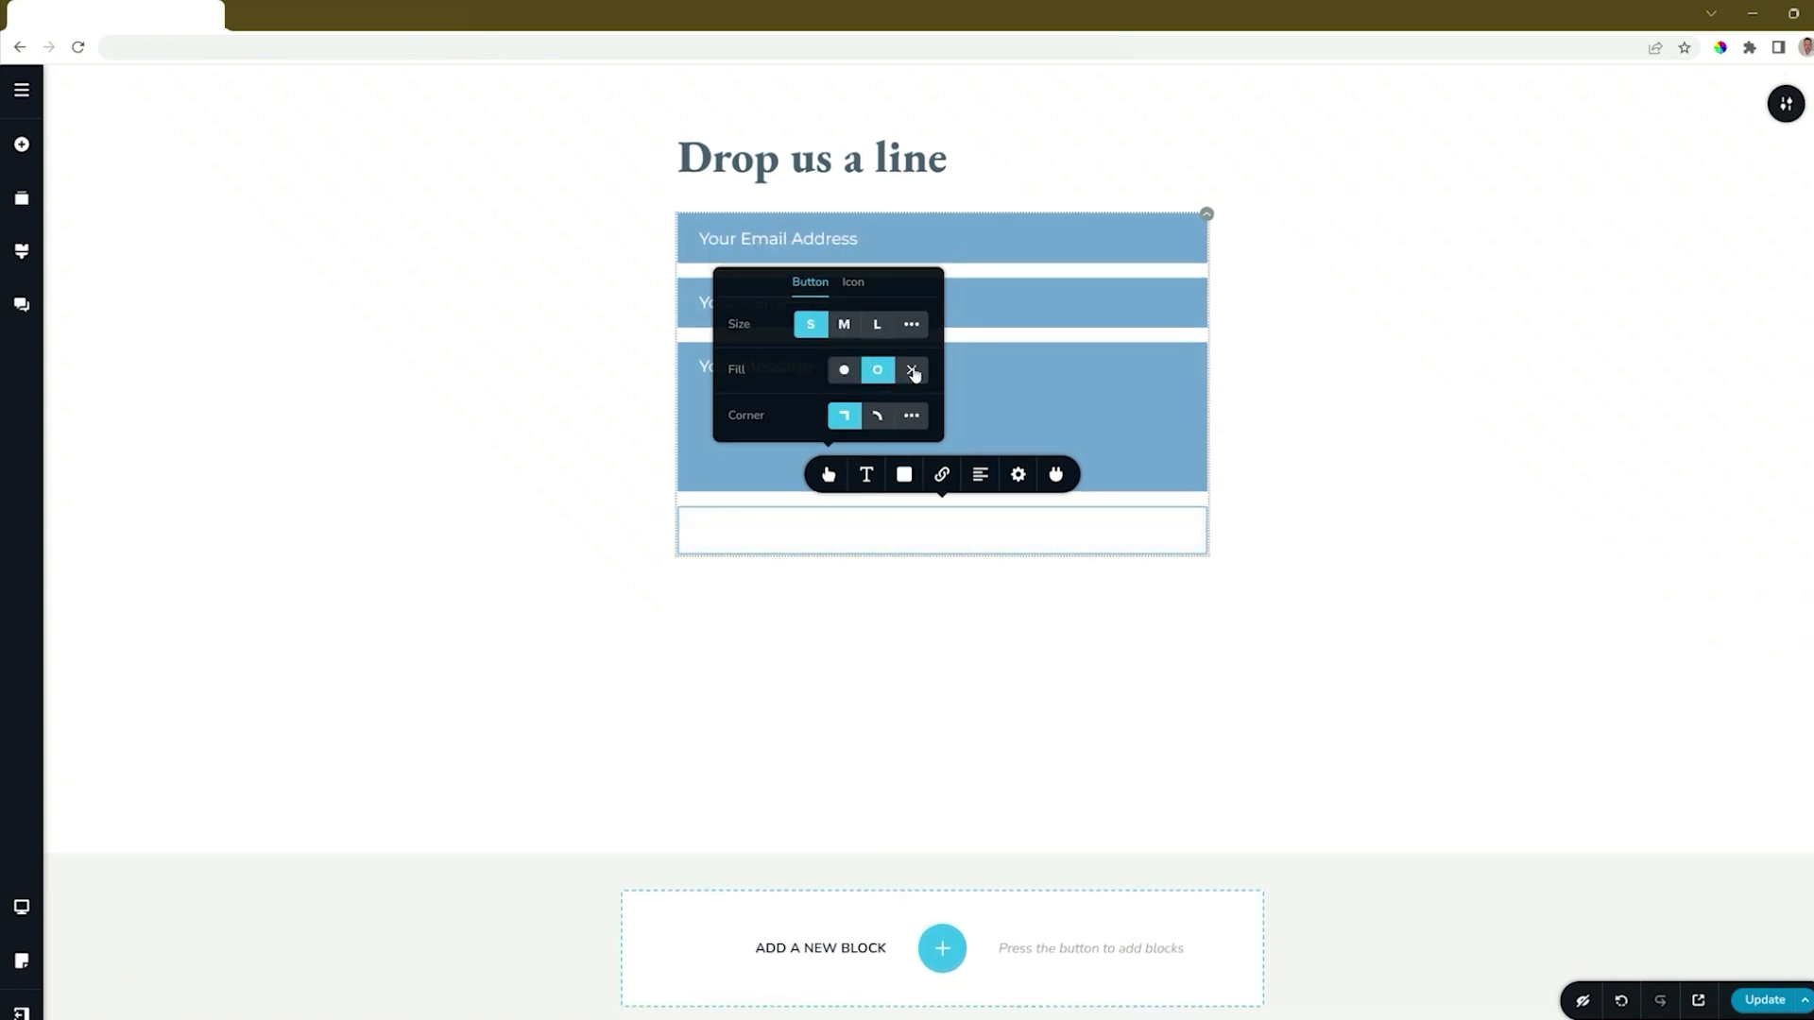
pyautogui.click(911, 369)
pyautogui.click(848, 370)
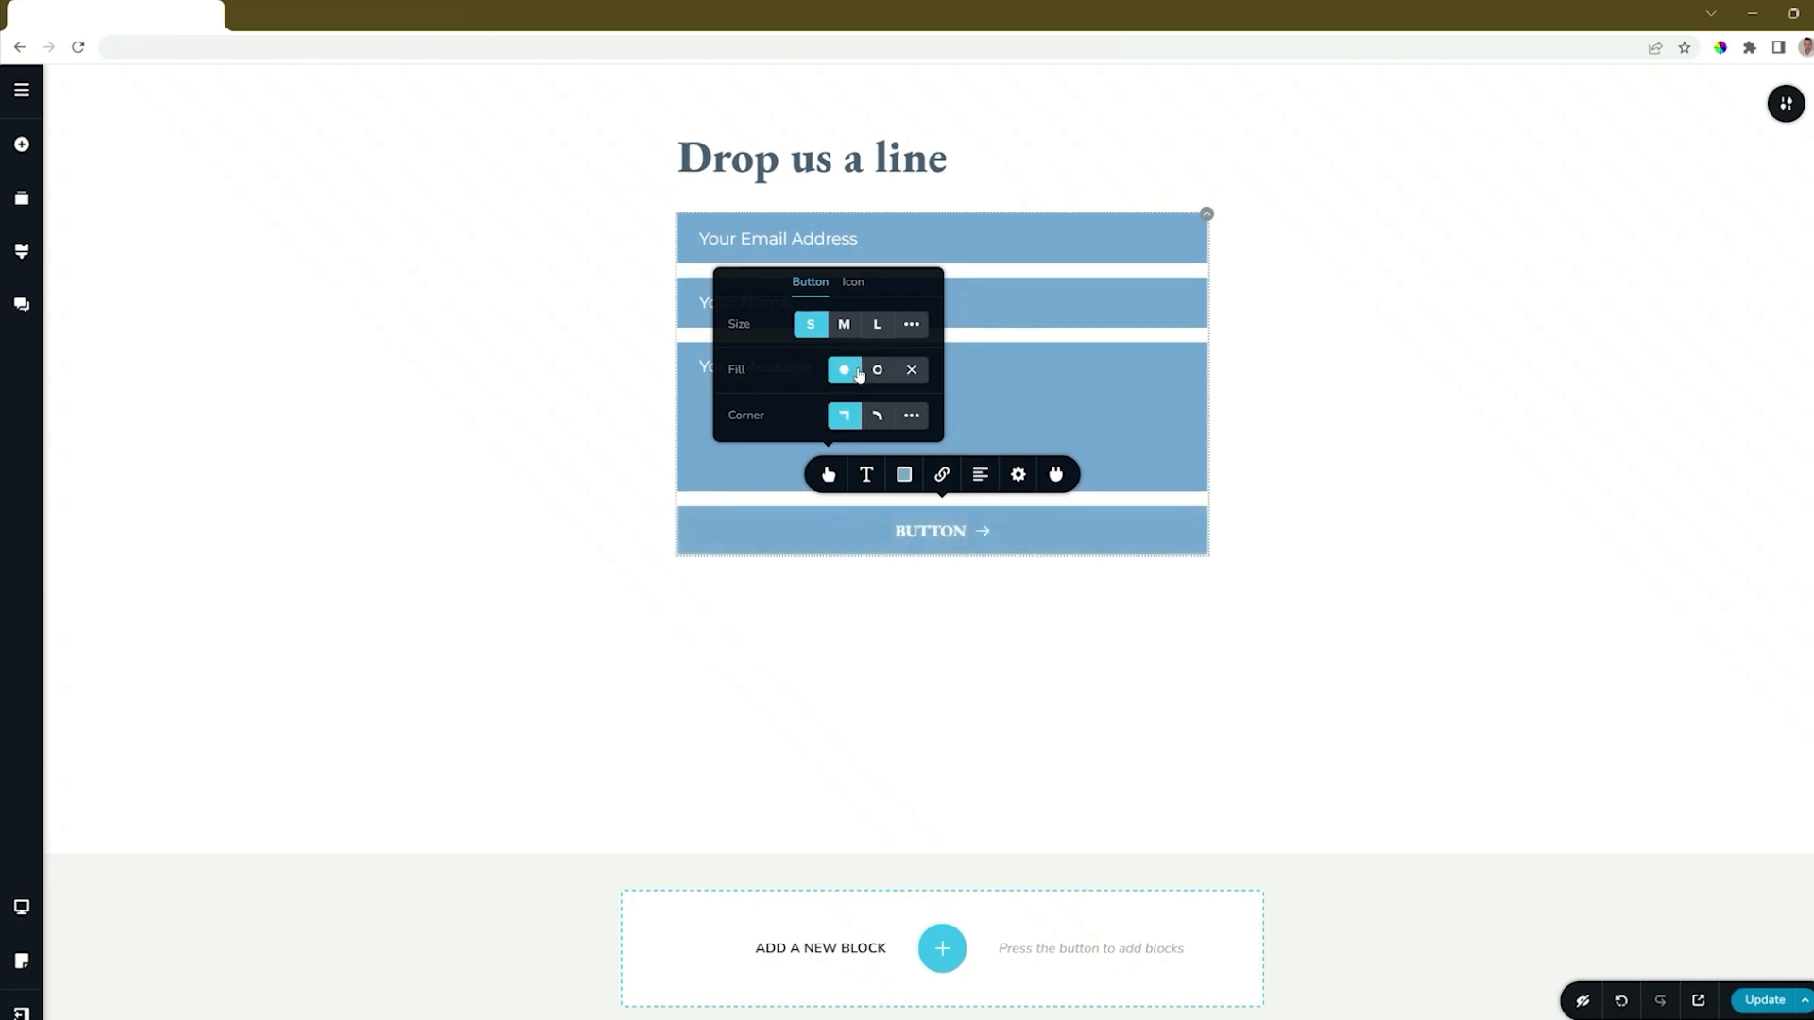
pyautogui.click(879, 421)
pyautogui.click(851, 419)
# Try the button's arrow icon on both sides of the label and remove the icon.
pyautogui.click(852, 283)
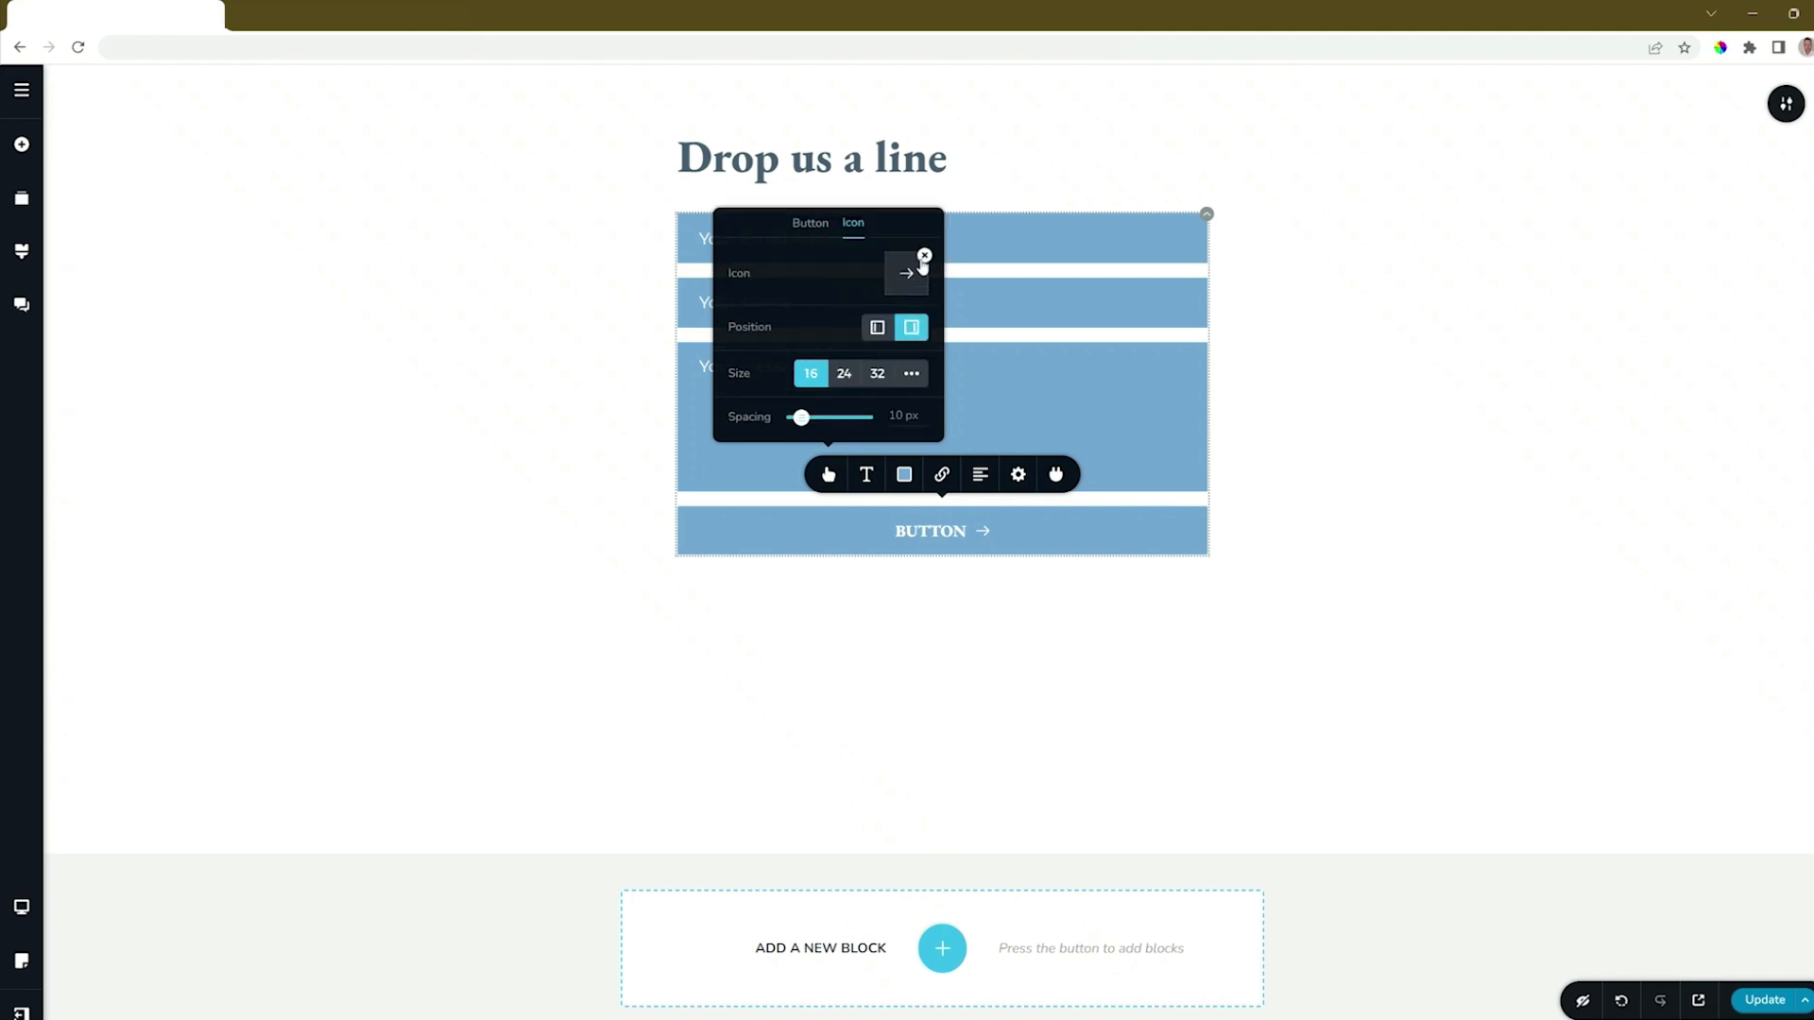
pyautogui.click(877, 327)
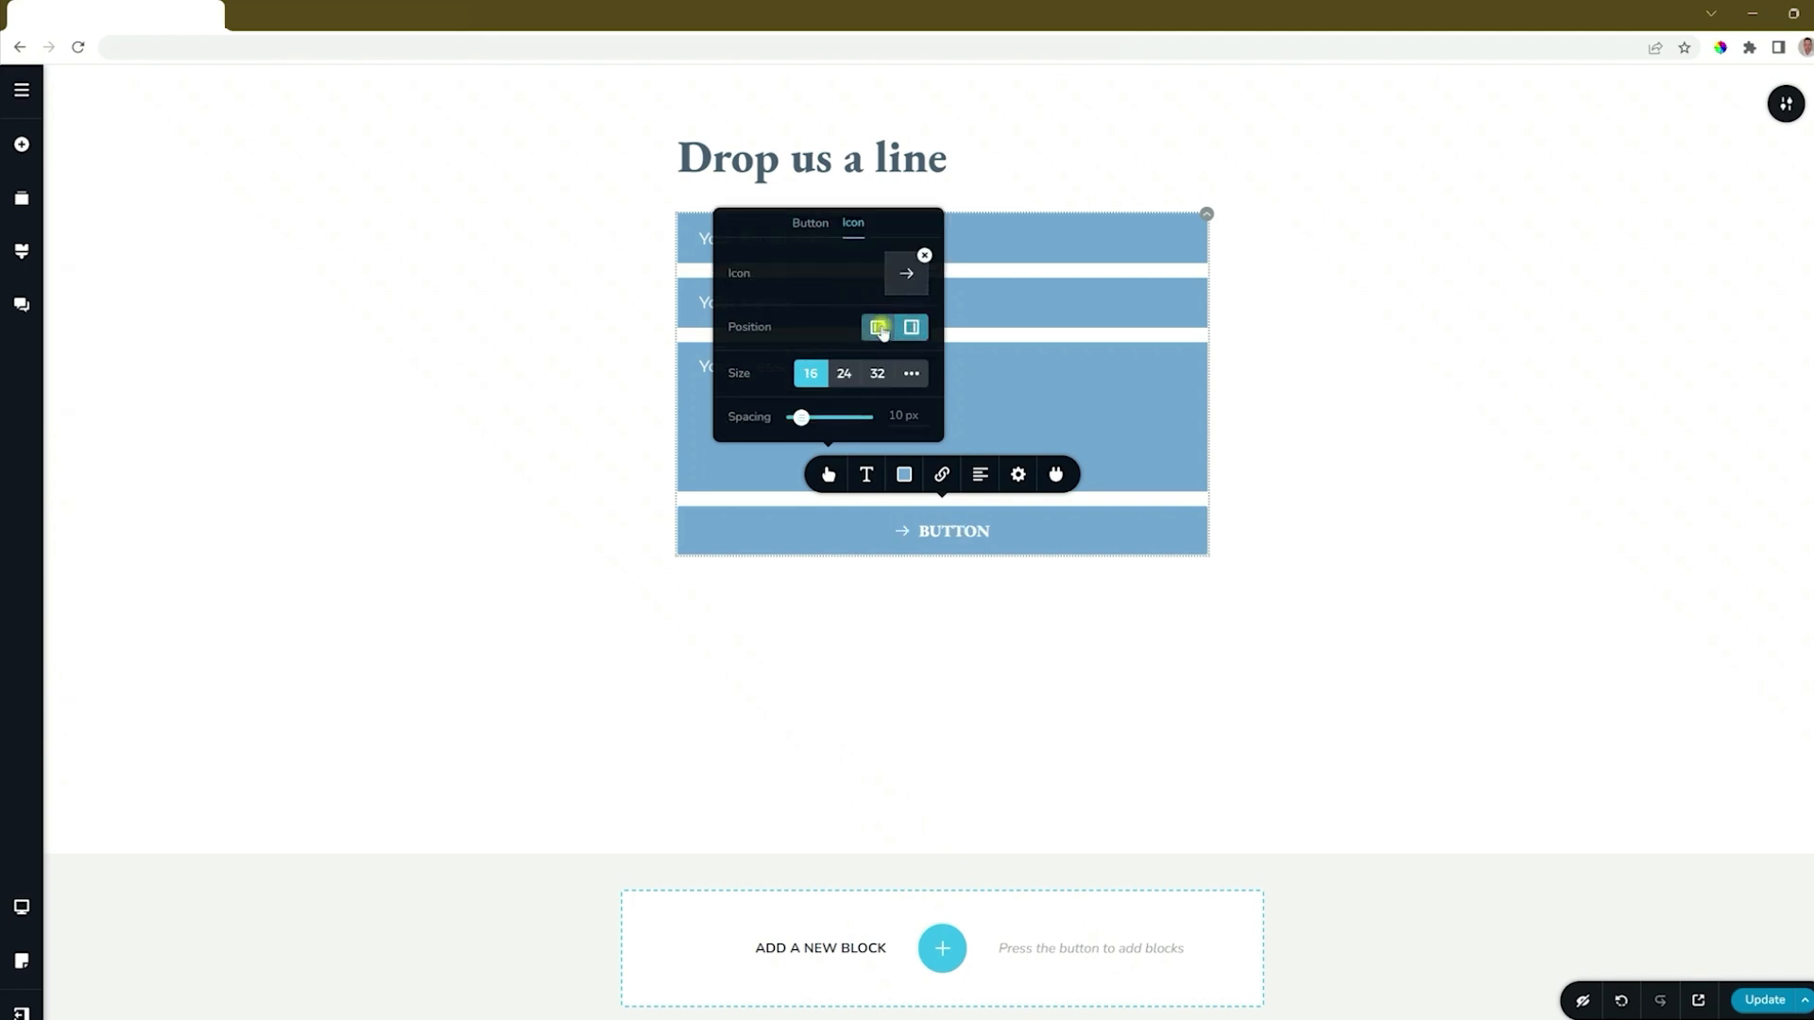
pyautogui.click(911, 327)
pyautogui.click(923, 258)
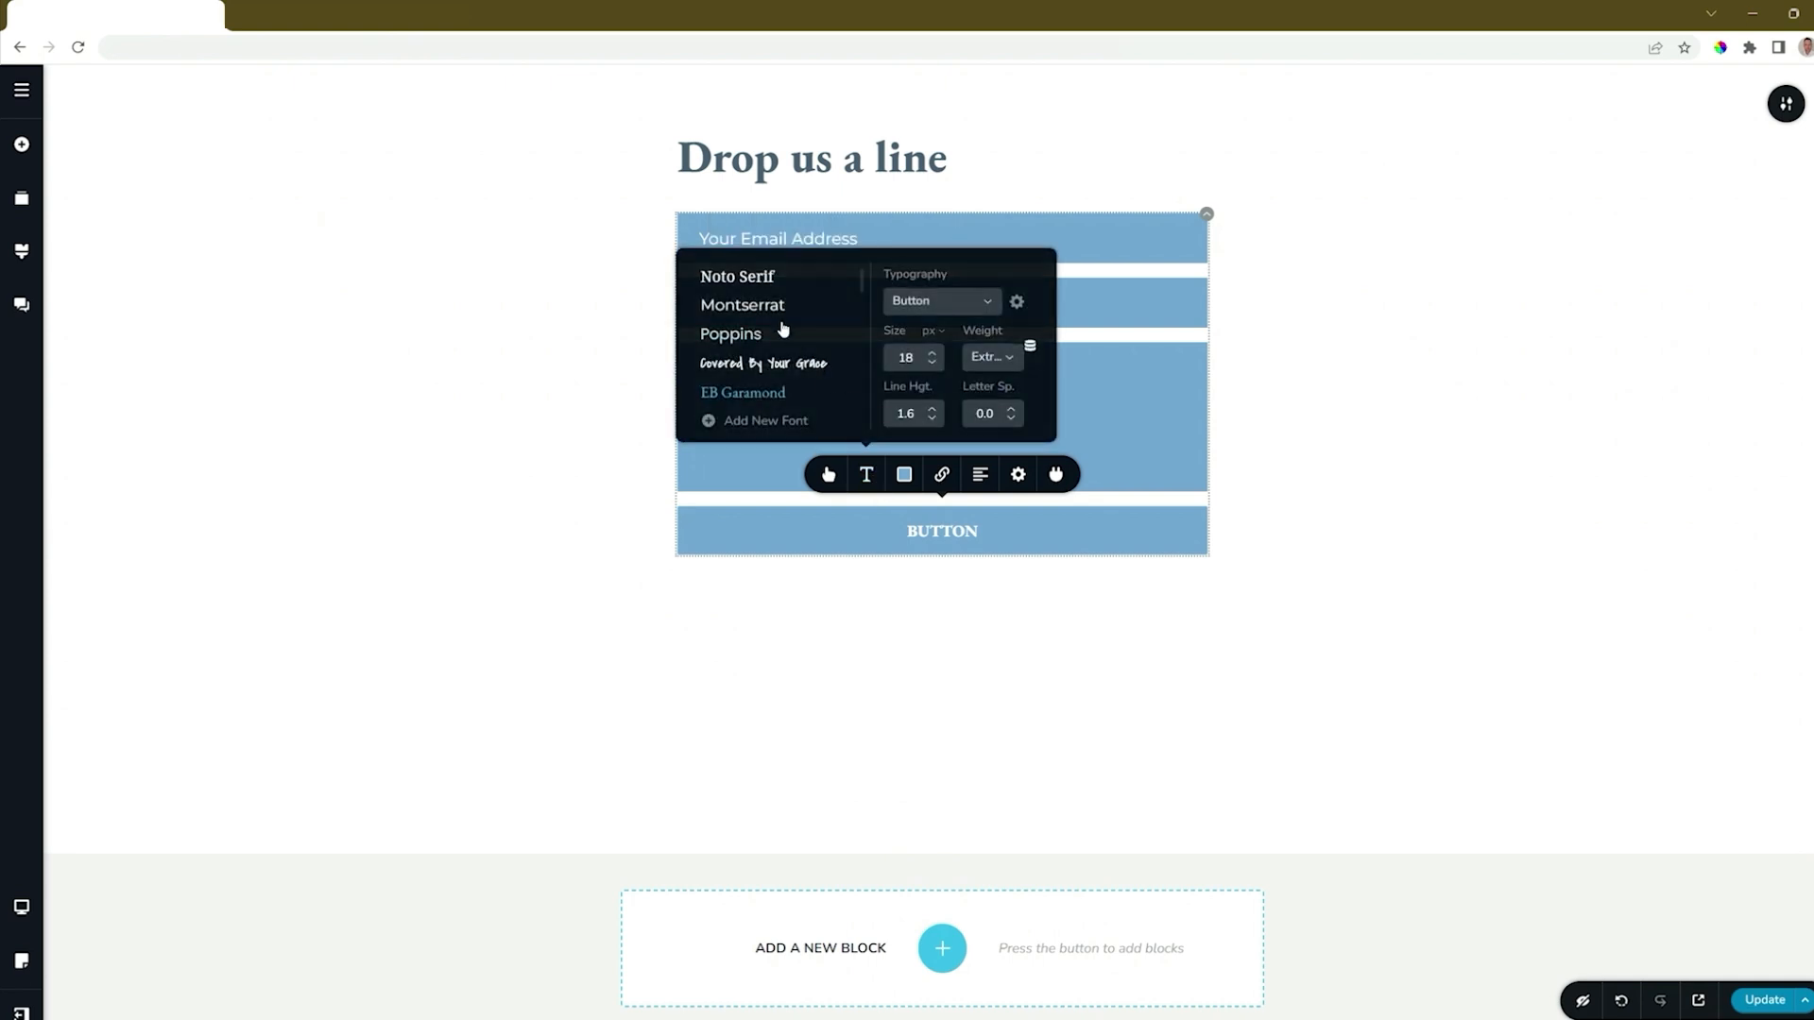
# Set the button's font to Montserrat and its background colour to #4A5F71.
pyautogui.click(771, 306)
pyautogui.click(905, 475)
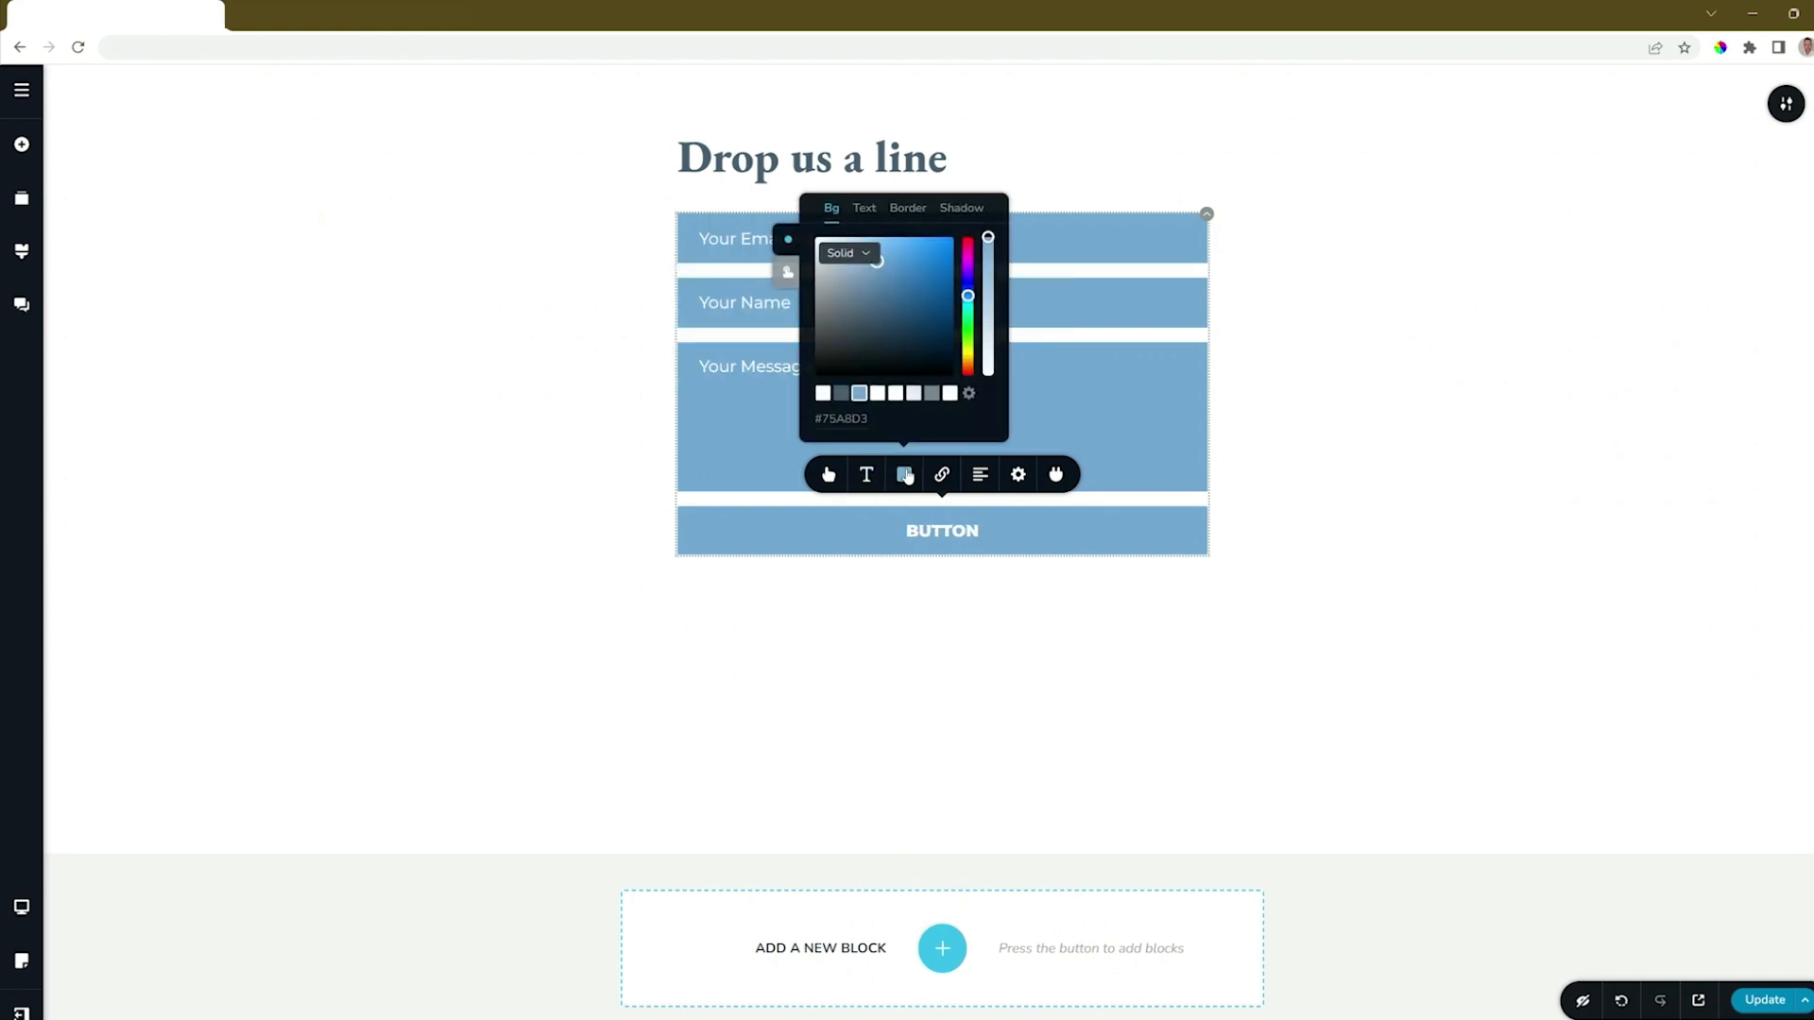
pyautogui.click(840, 394)
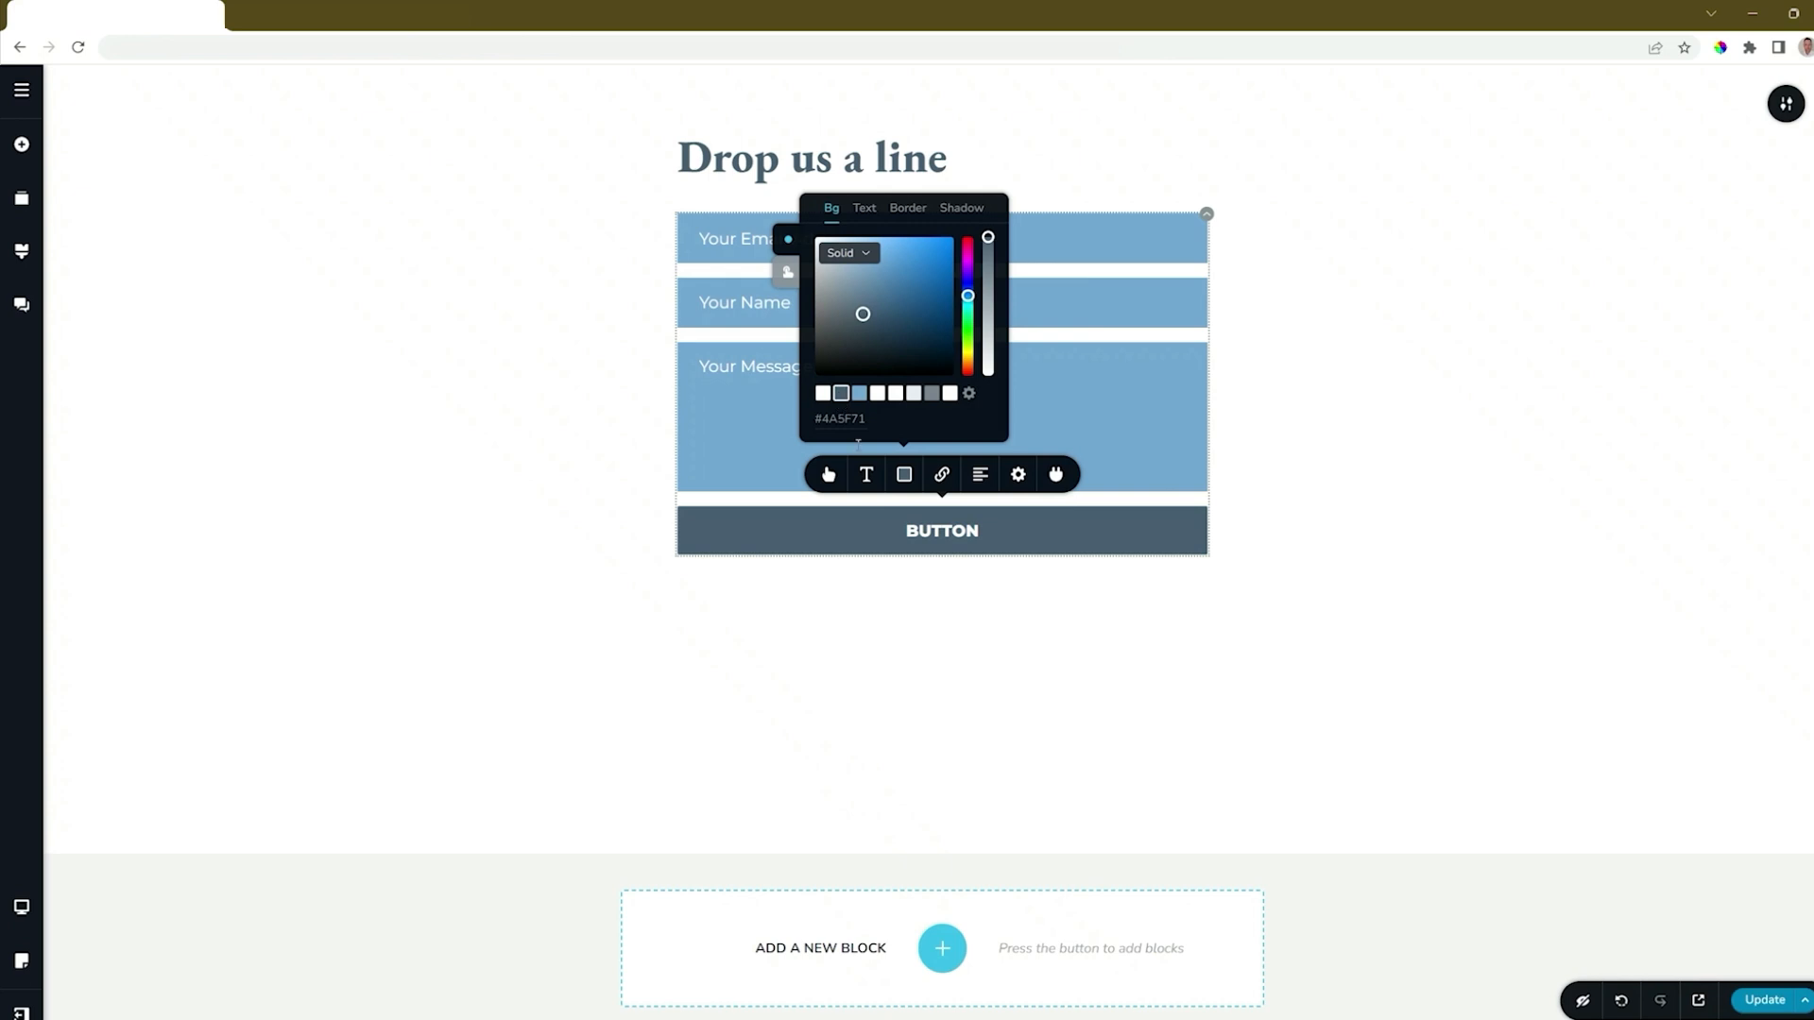
# Reduce the button's width to 39% and align the button to the right of the form.
pyautogui.click(1018, 475)
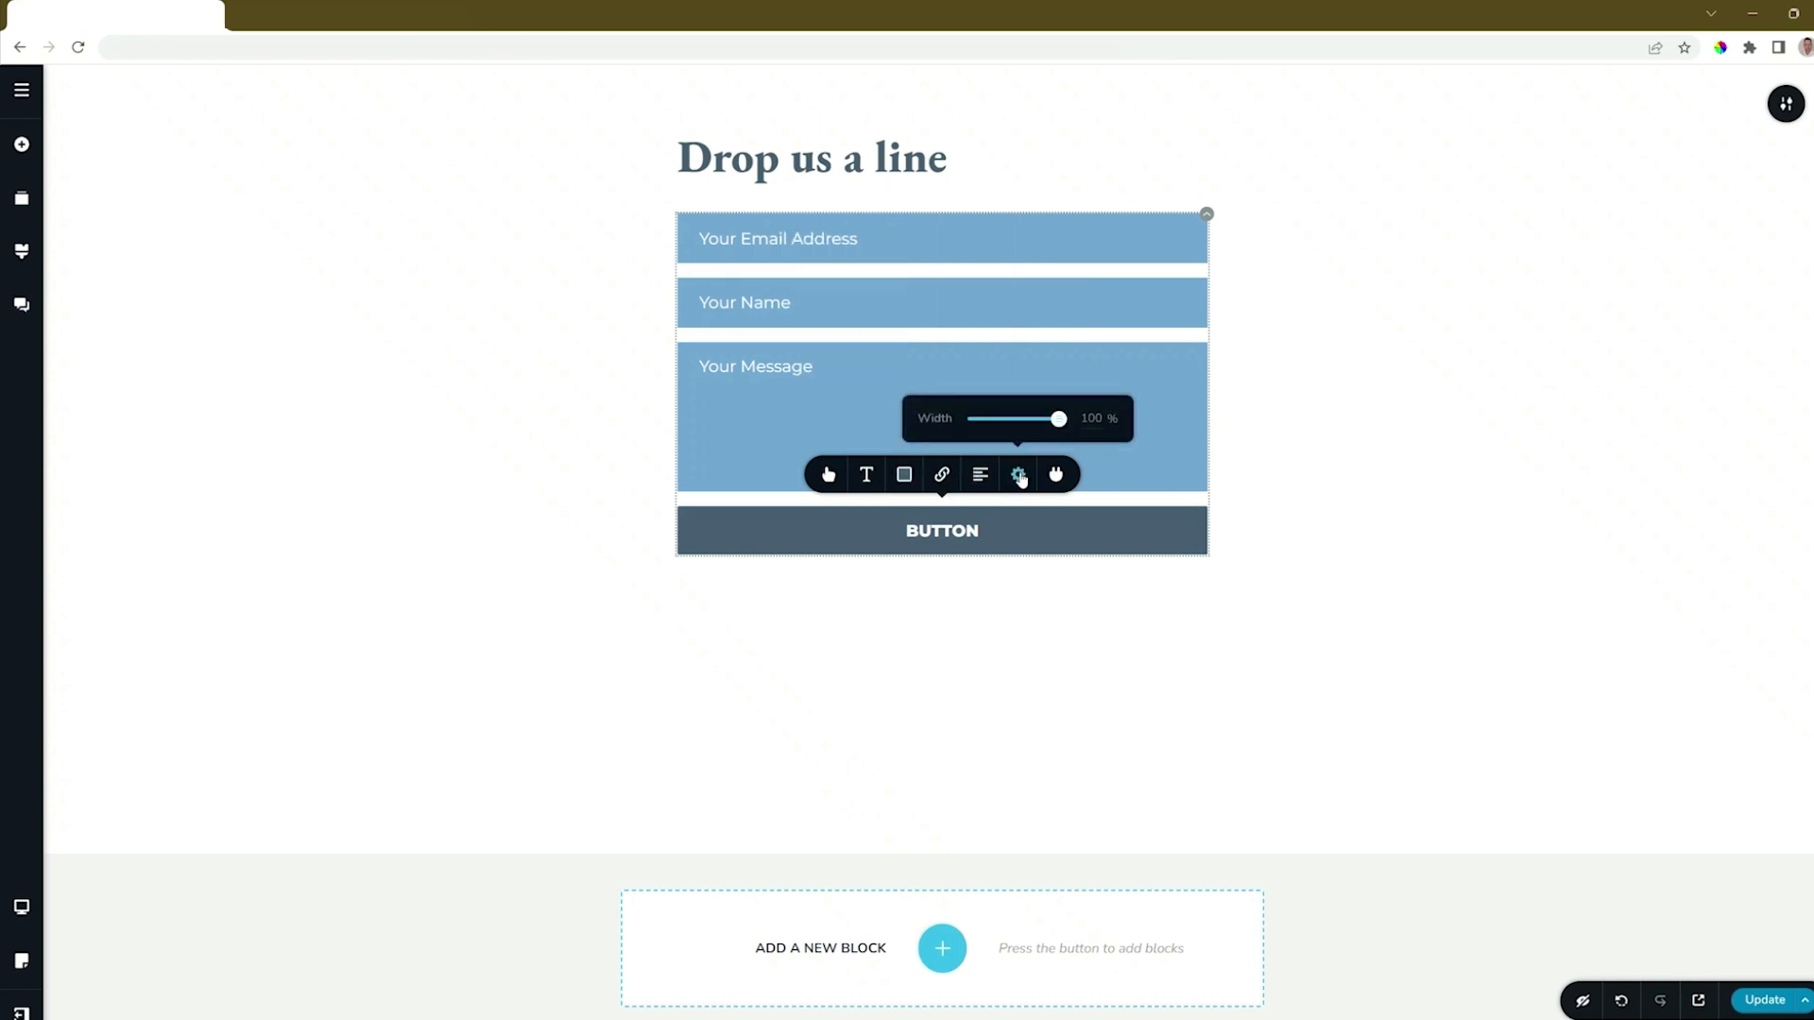
pyautogui.moveTo(1060, 418); pyautogui.dragTo(1007, 419)
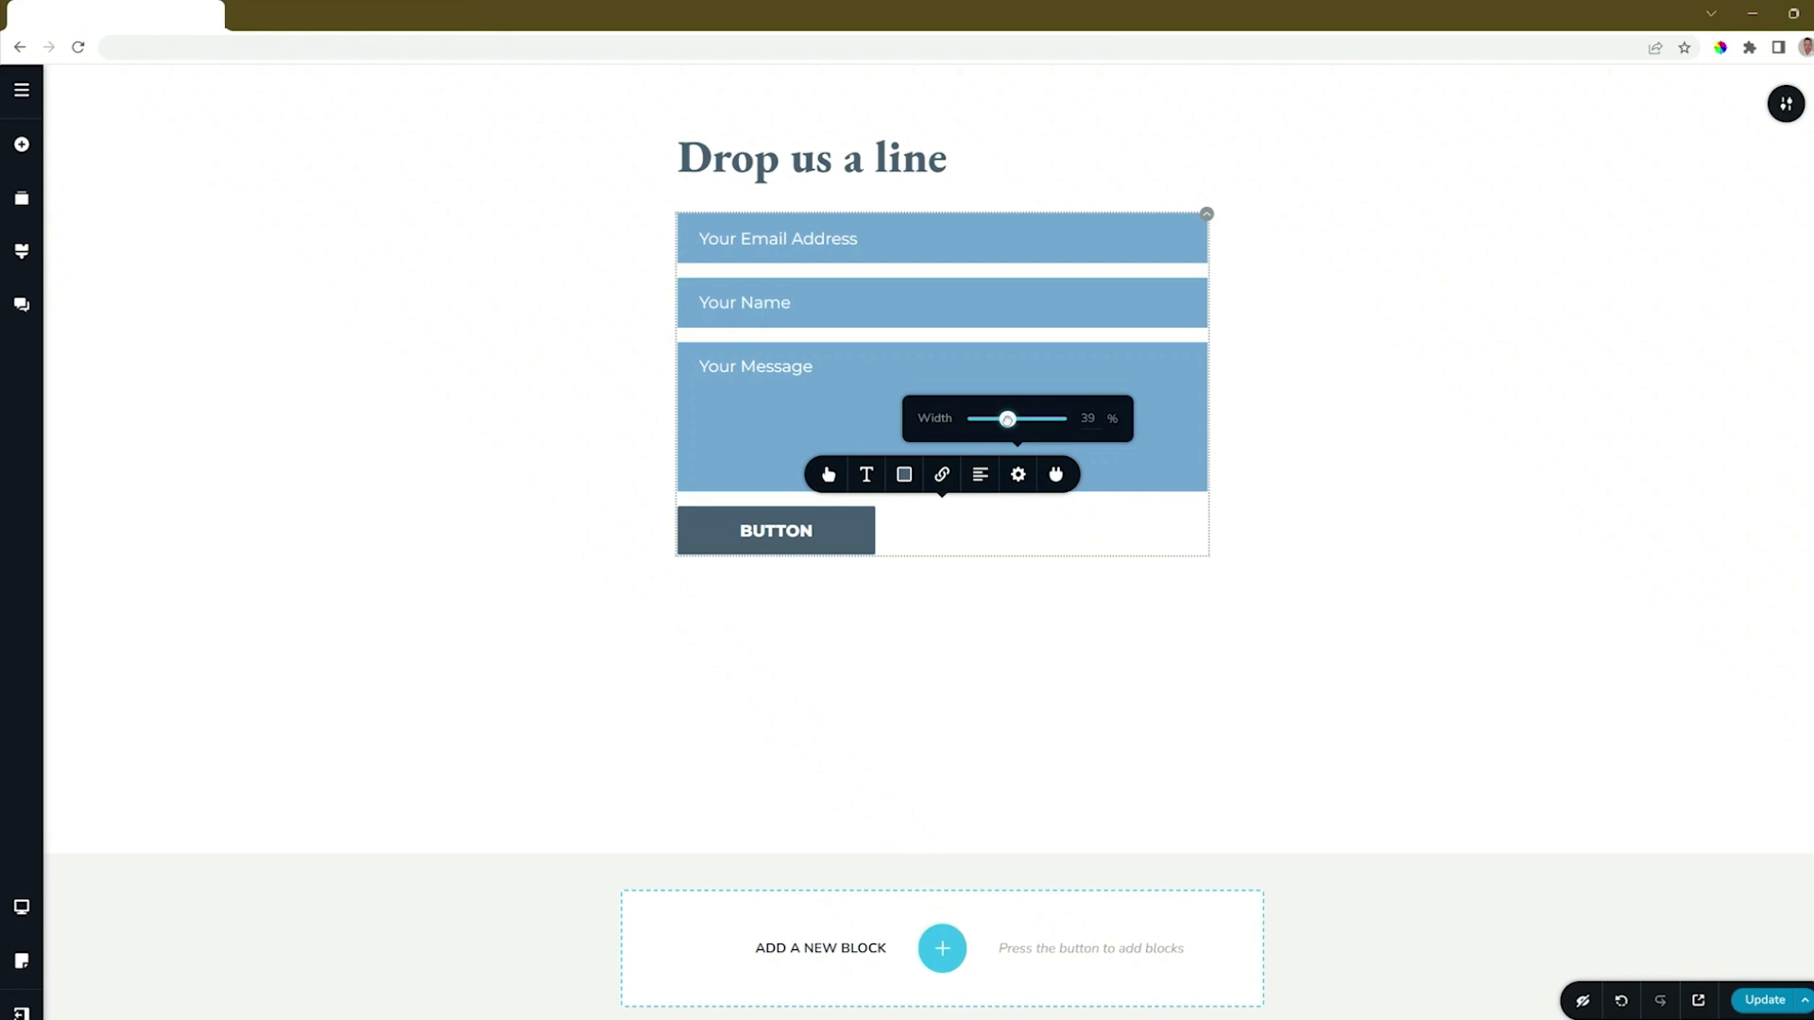
pyautogui.click(980, 475)
pyautogui.click(981, 475)
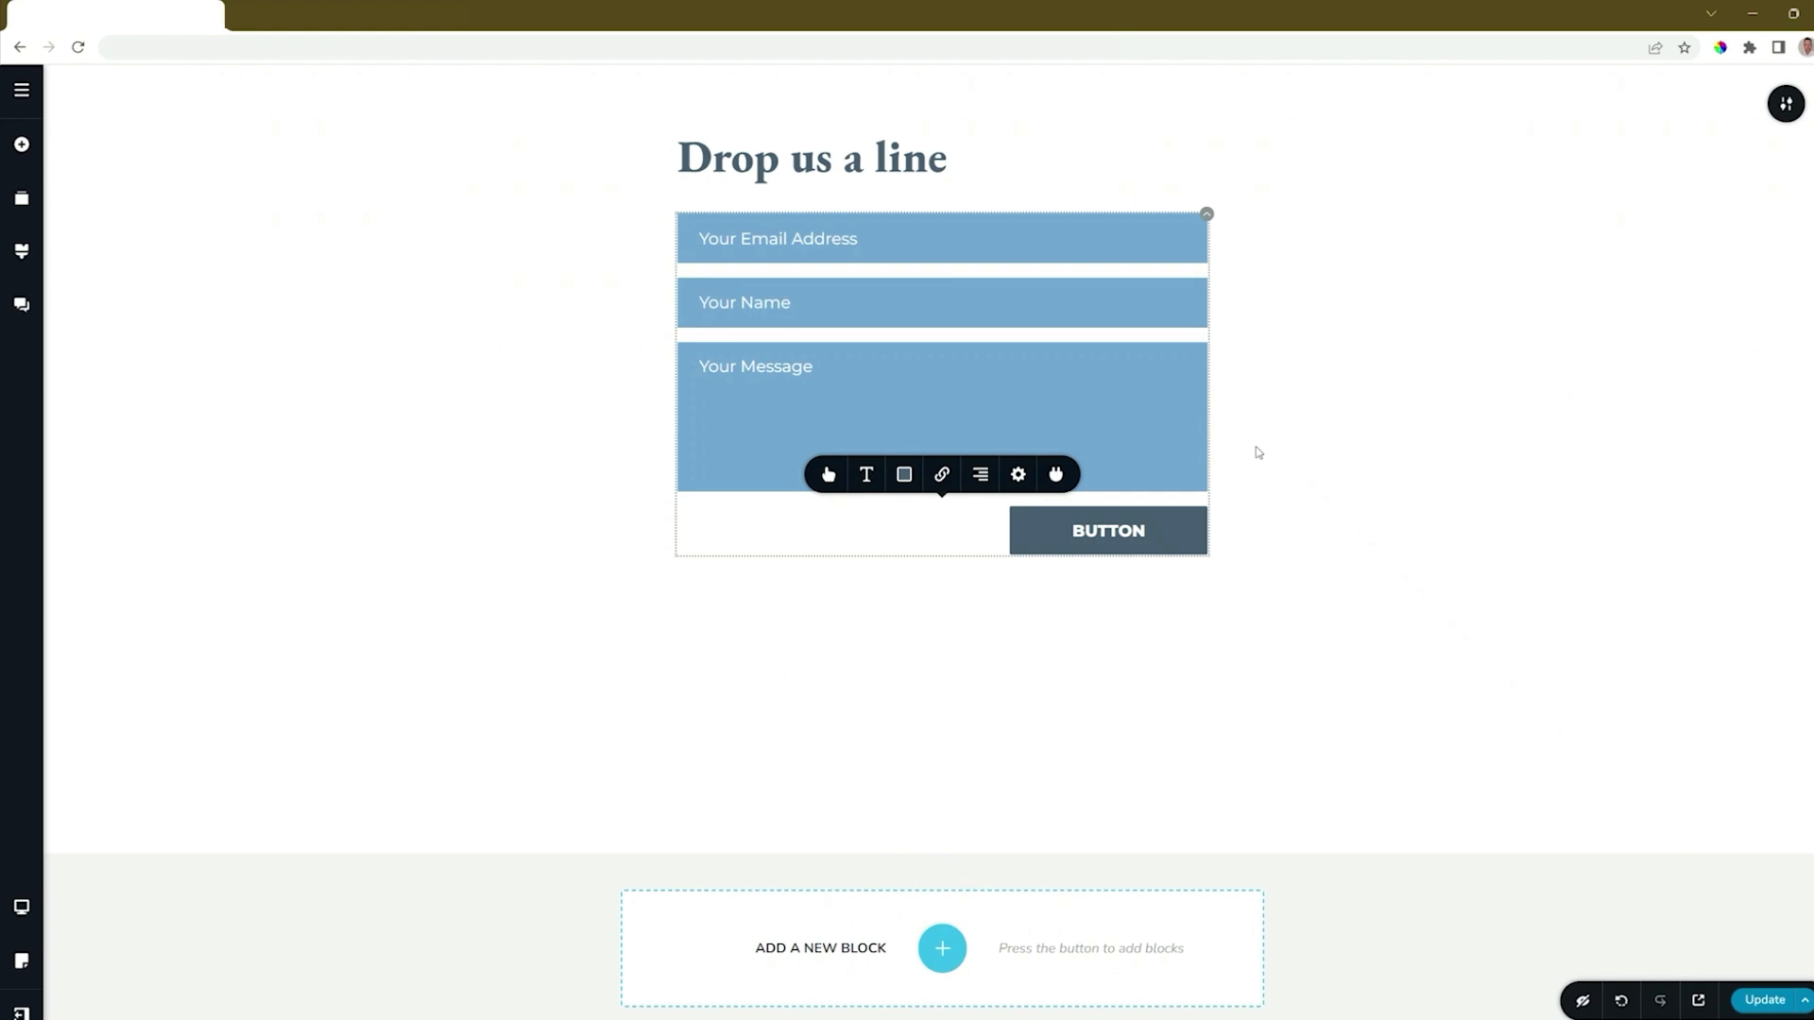
# Examine the button's success and error message options and its redirect setting.
pyautogui.click(941, 475)
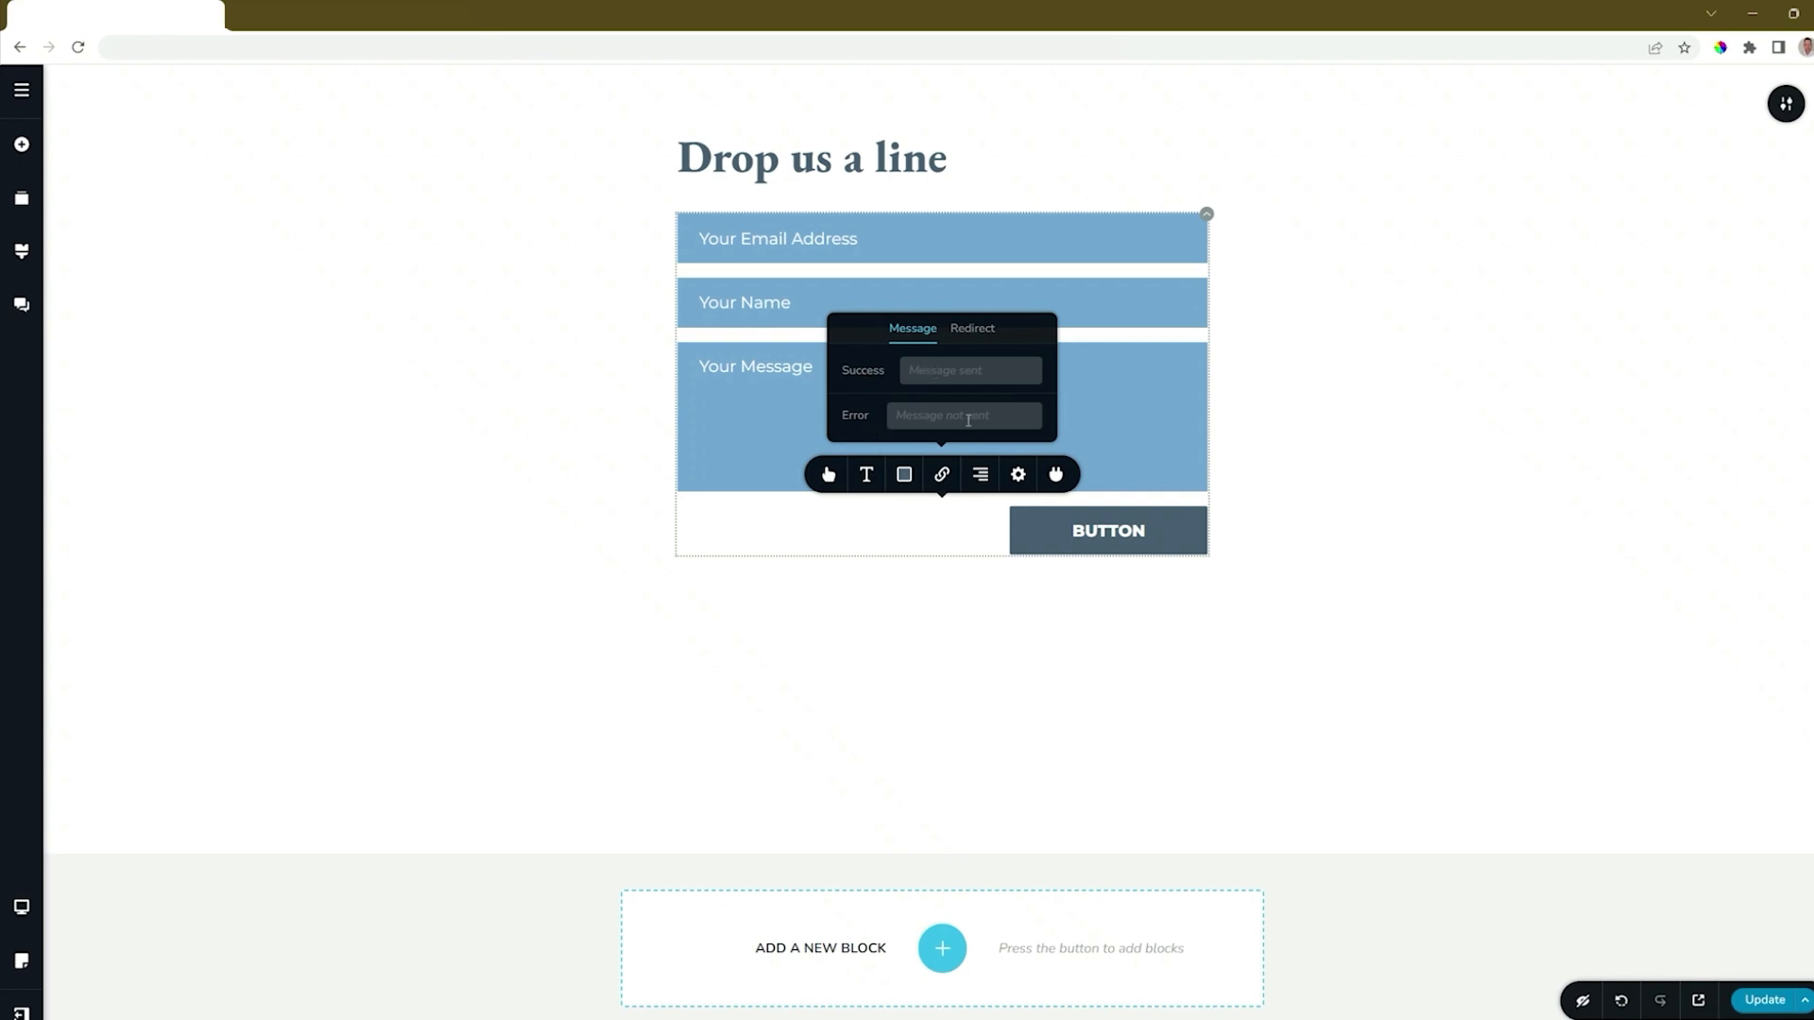
pyautogui.click(967, 331)
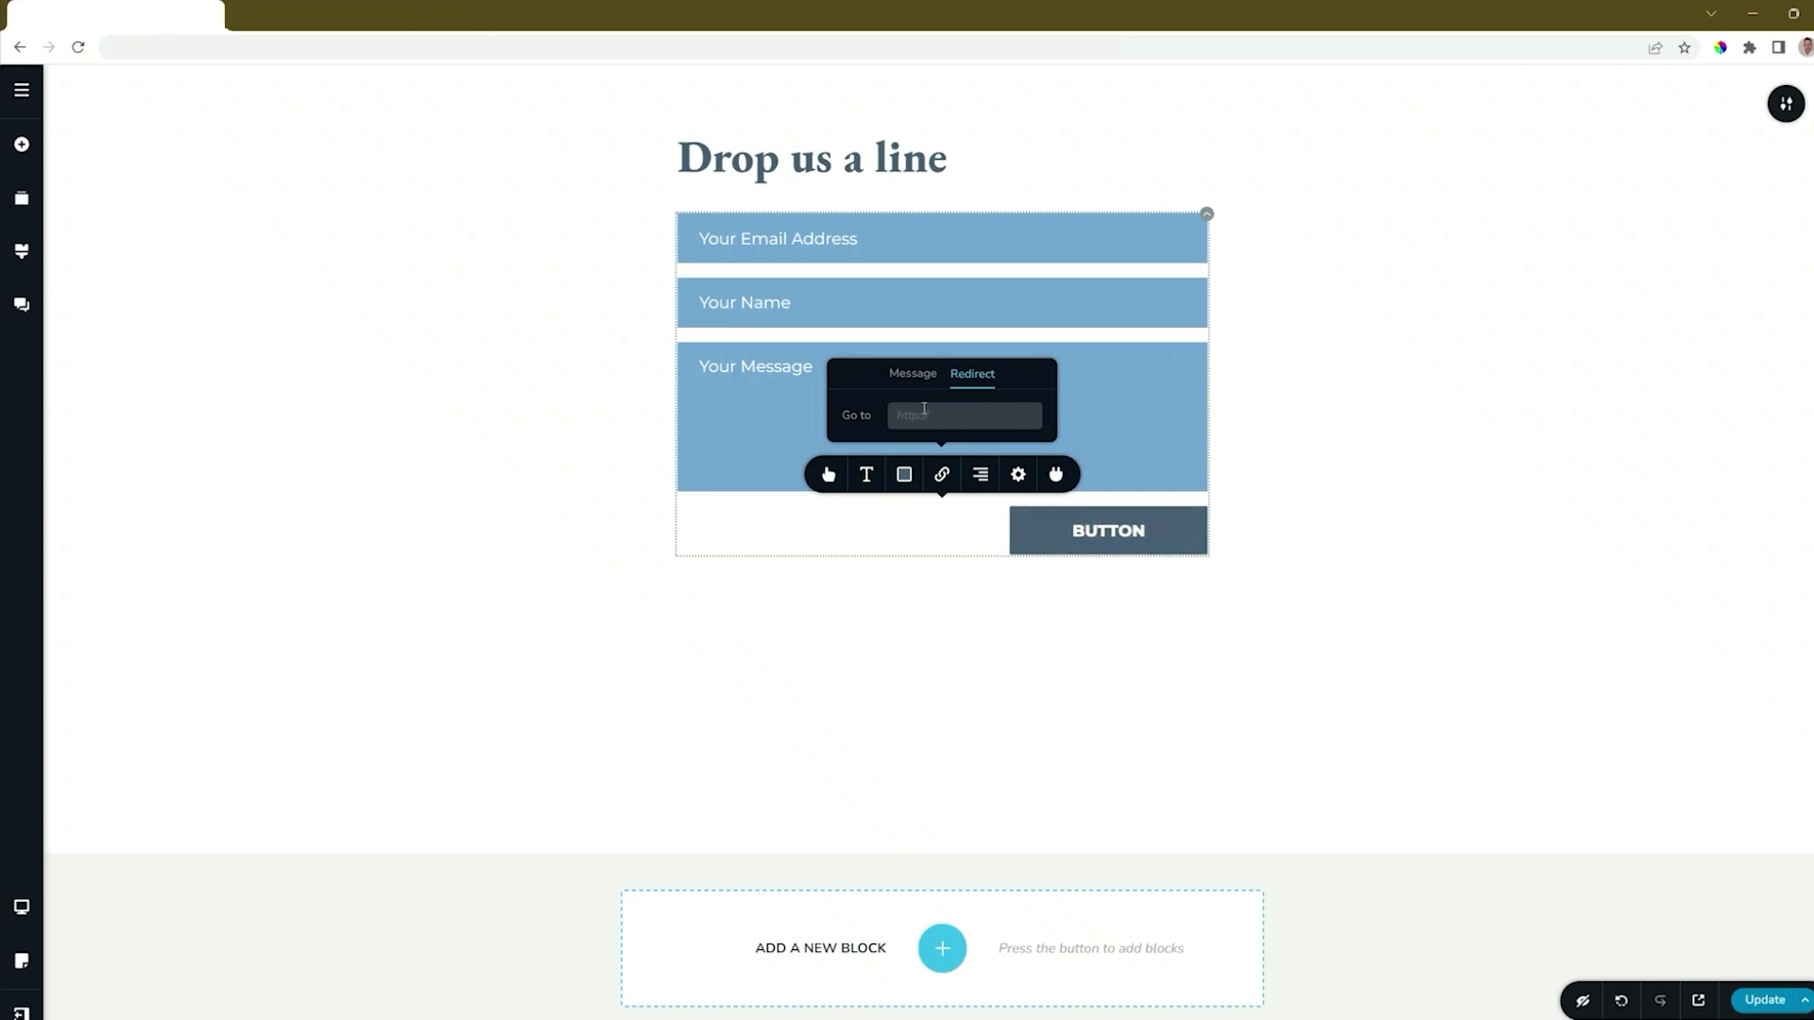
pyautogui.click(941, 474)
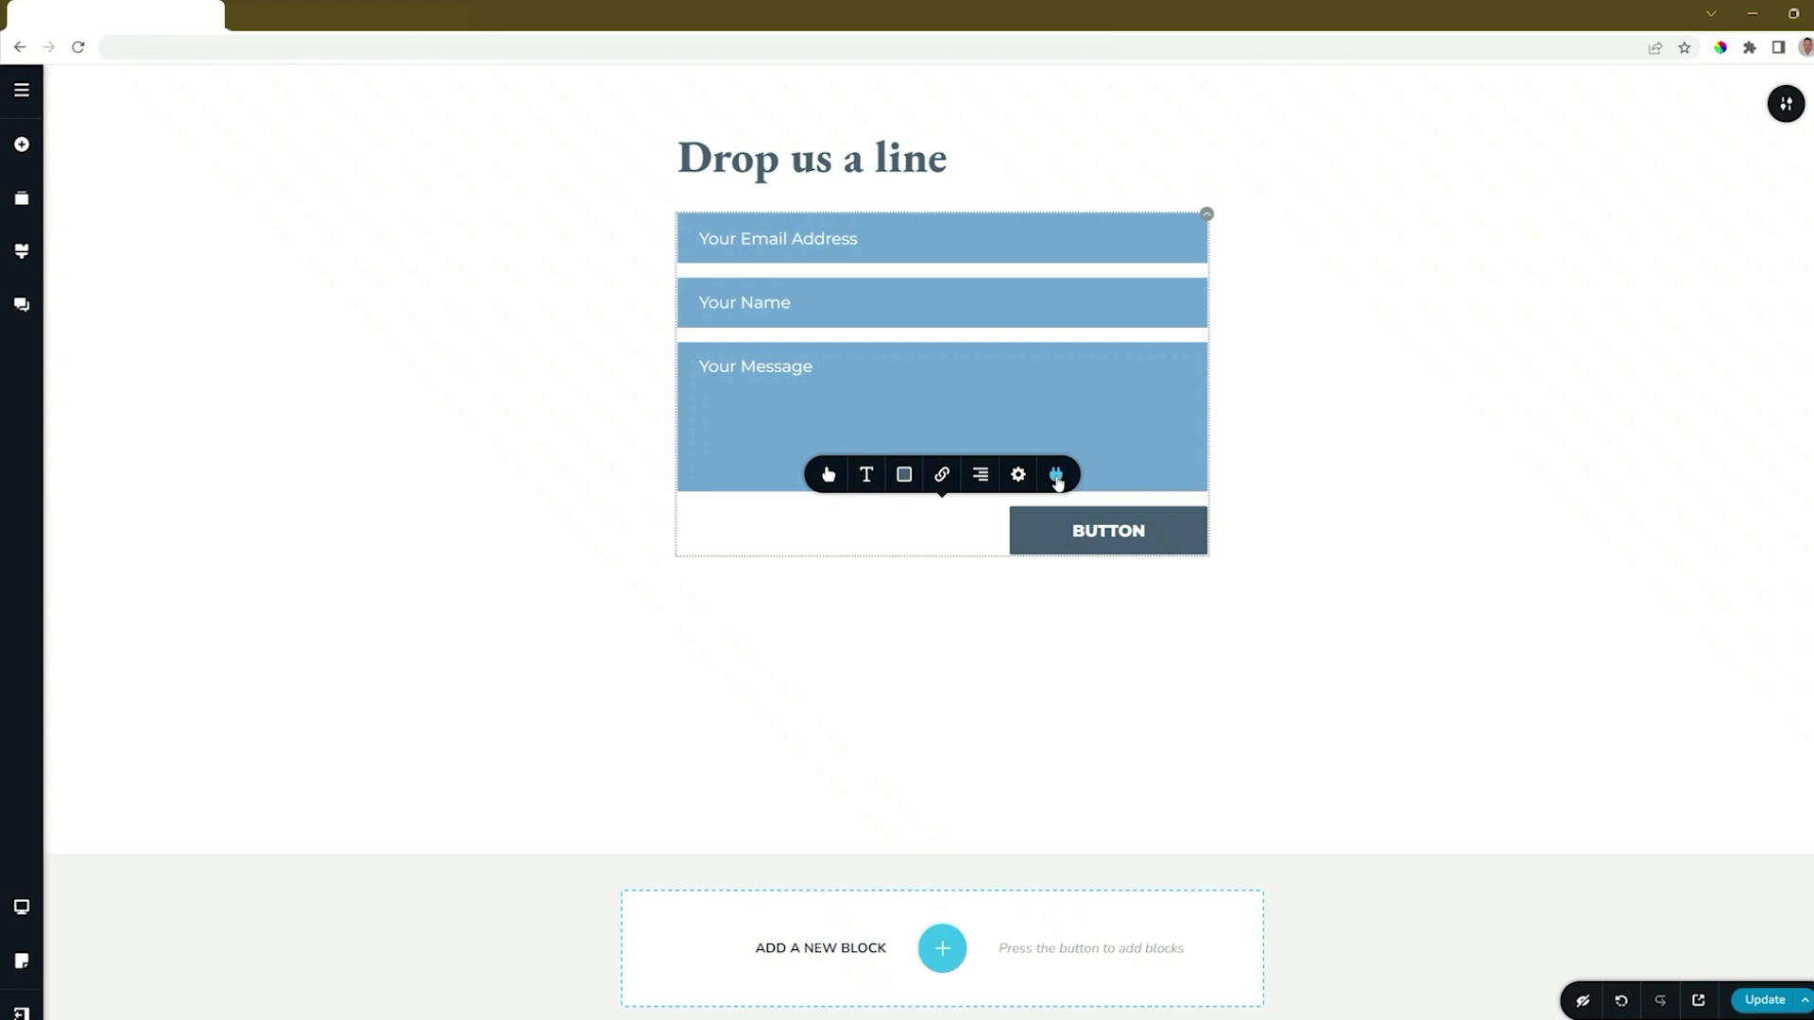
# Save the page with Update and return to the projects dashboard.
pyautogui.click(1767, 1003)
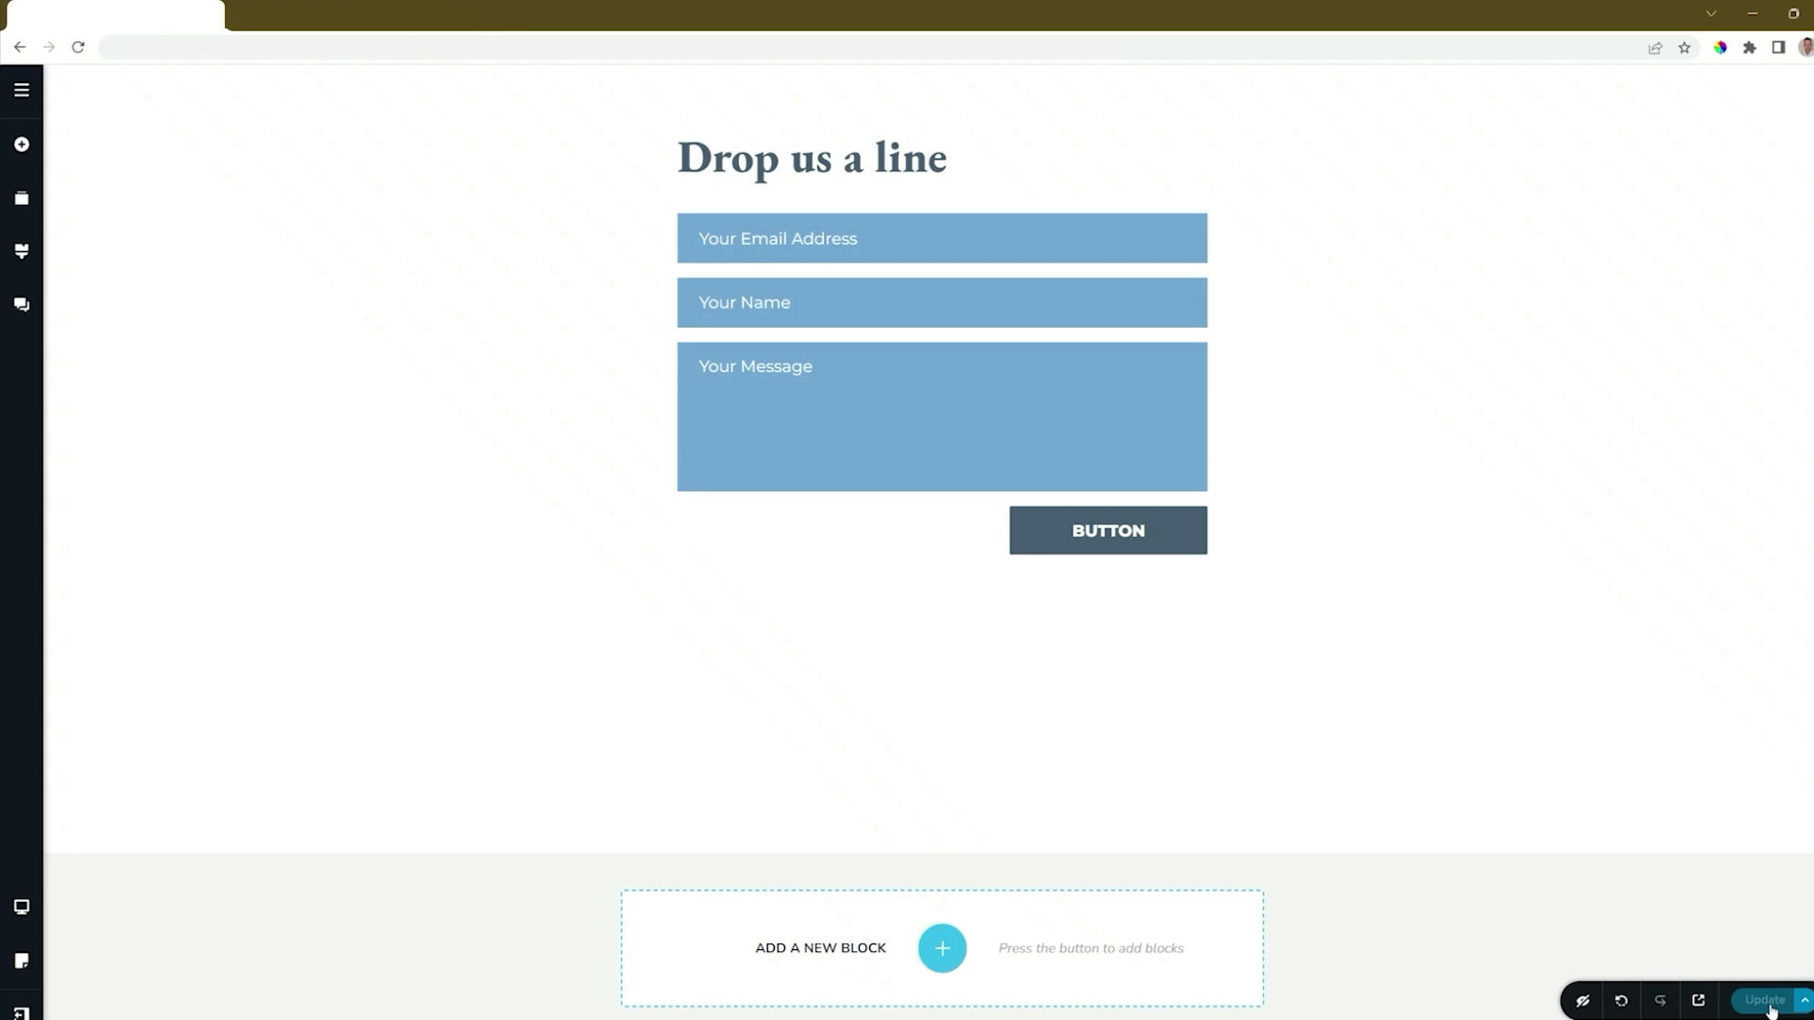
pyautogui.moveTo(23, 1011)
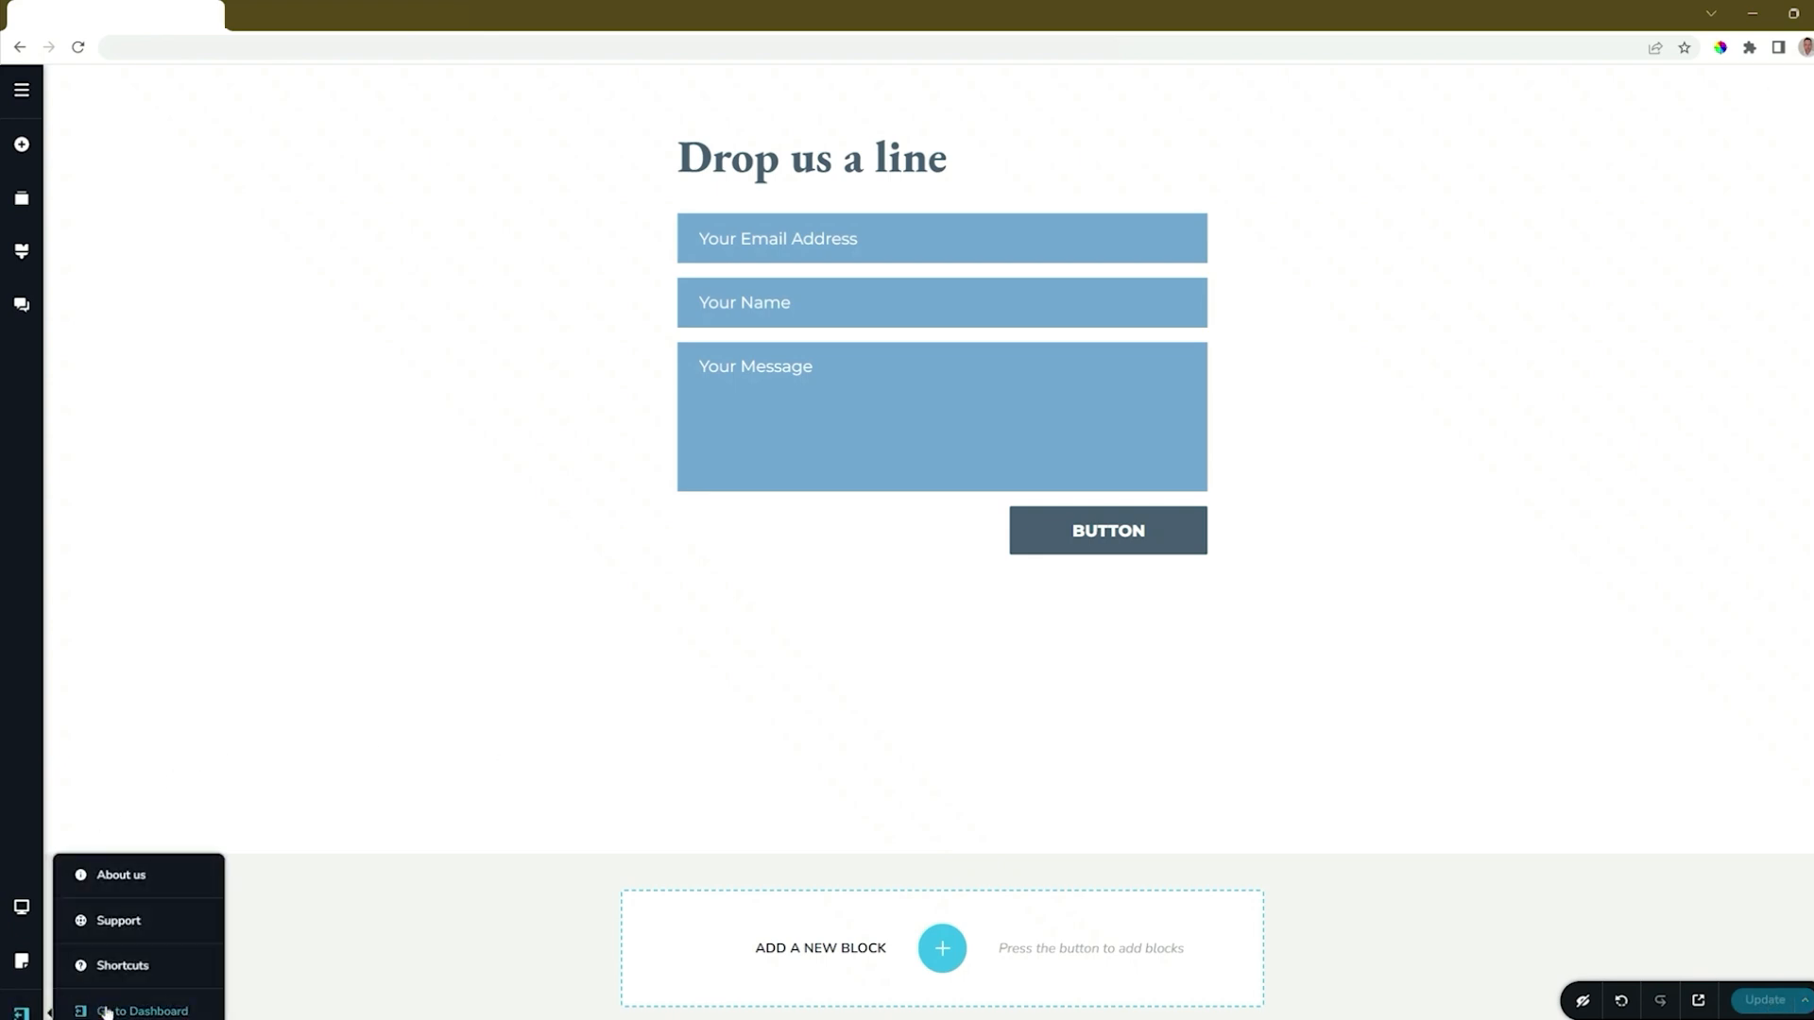
pyautogui.click(106, 1007)
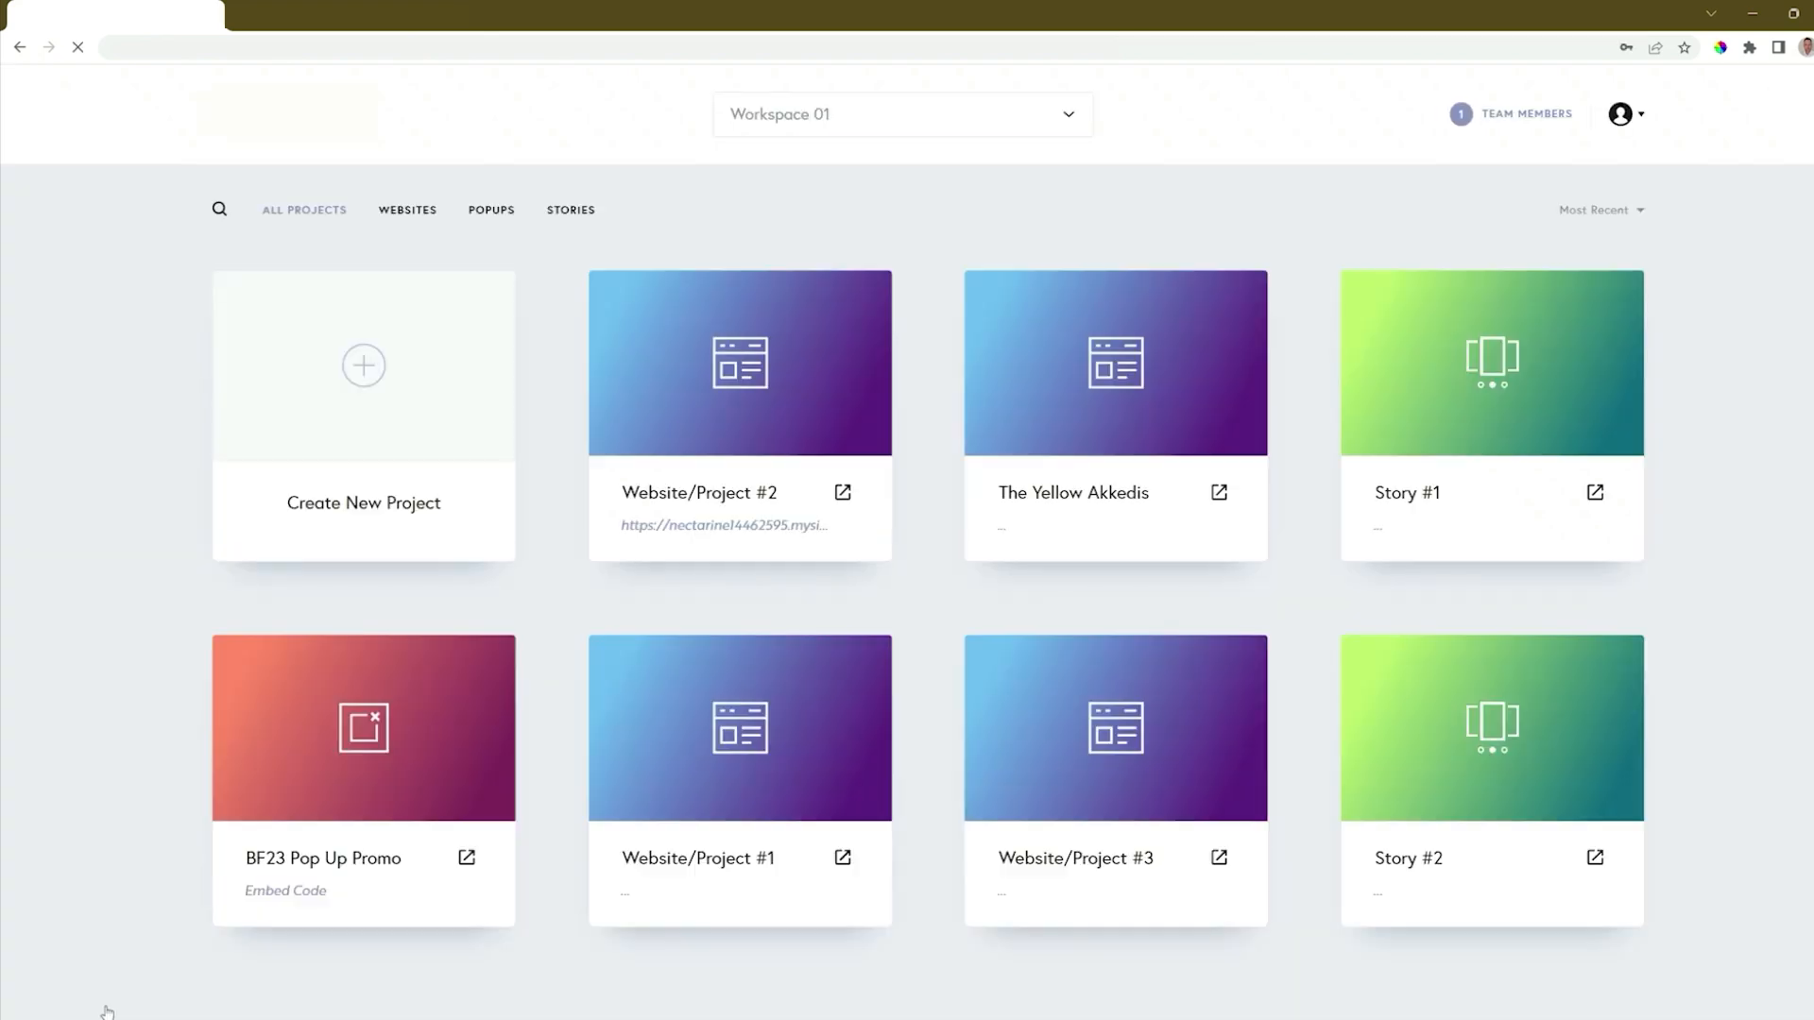
pyautogui.moveTo(814, 460)
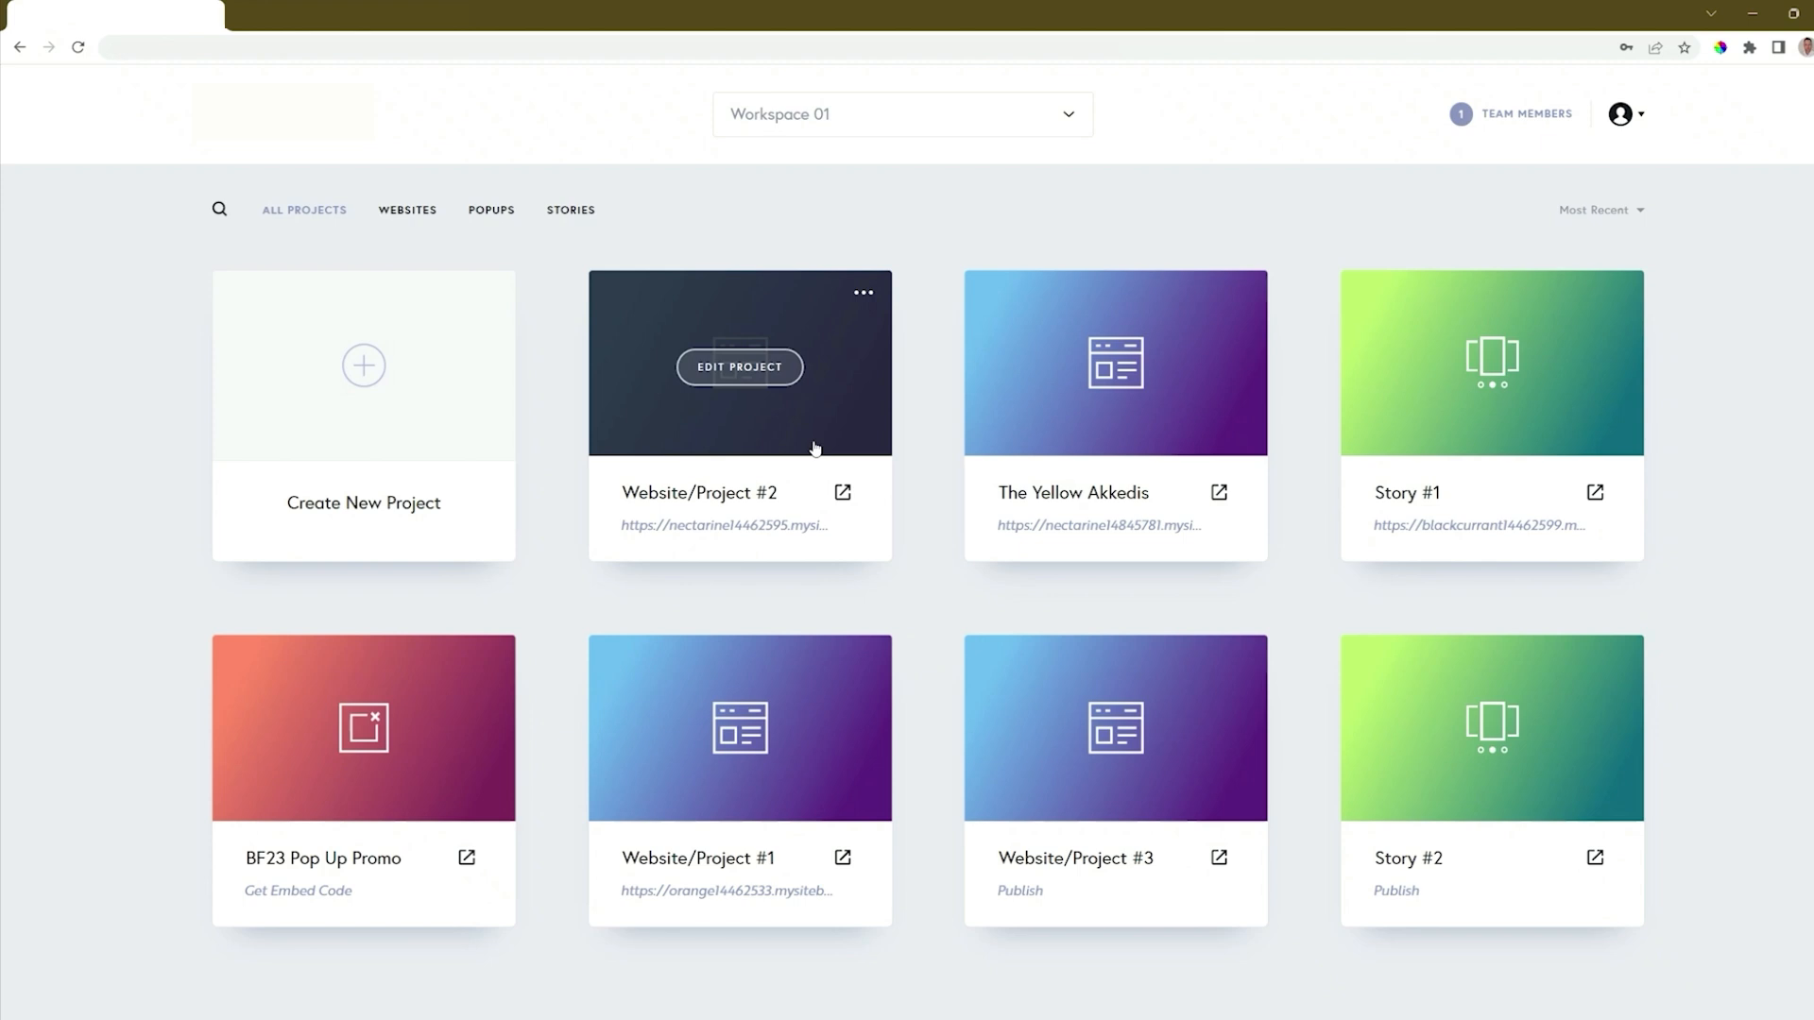
# View the leads received for Website/Project #2 and close the list.
pyautogui.click(865, 299)
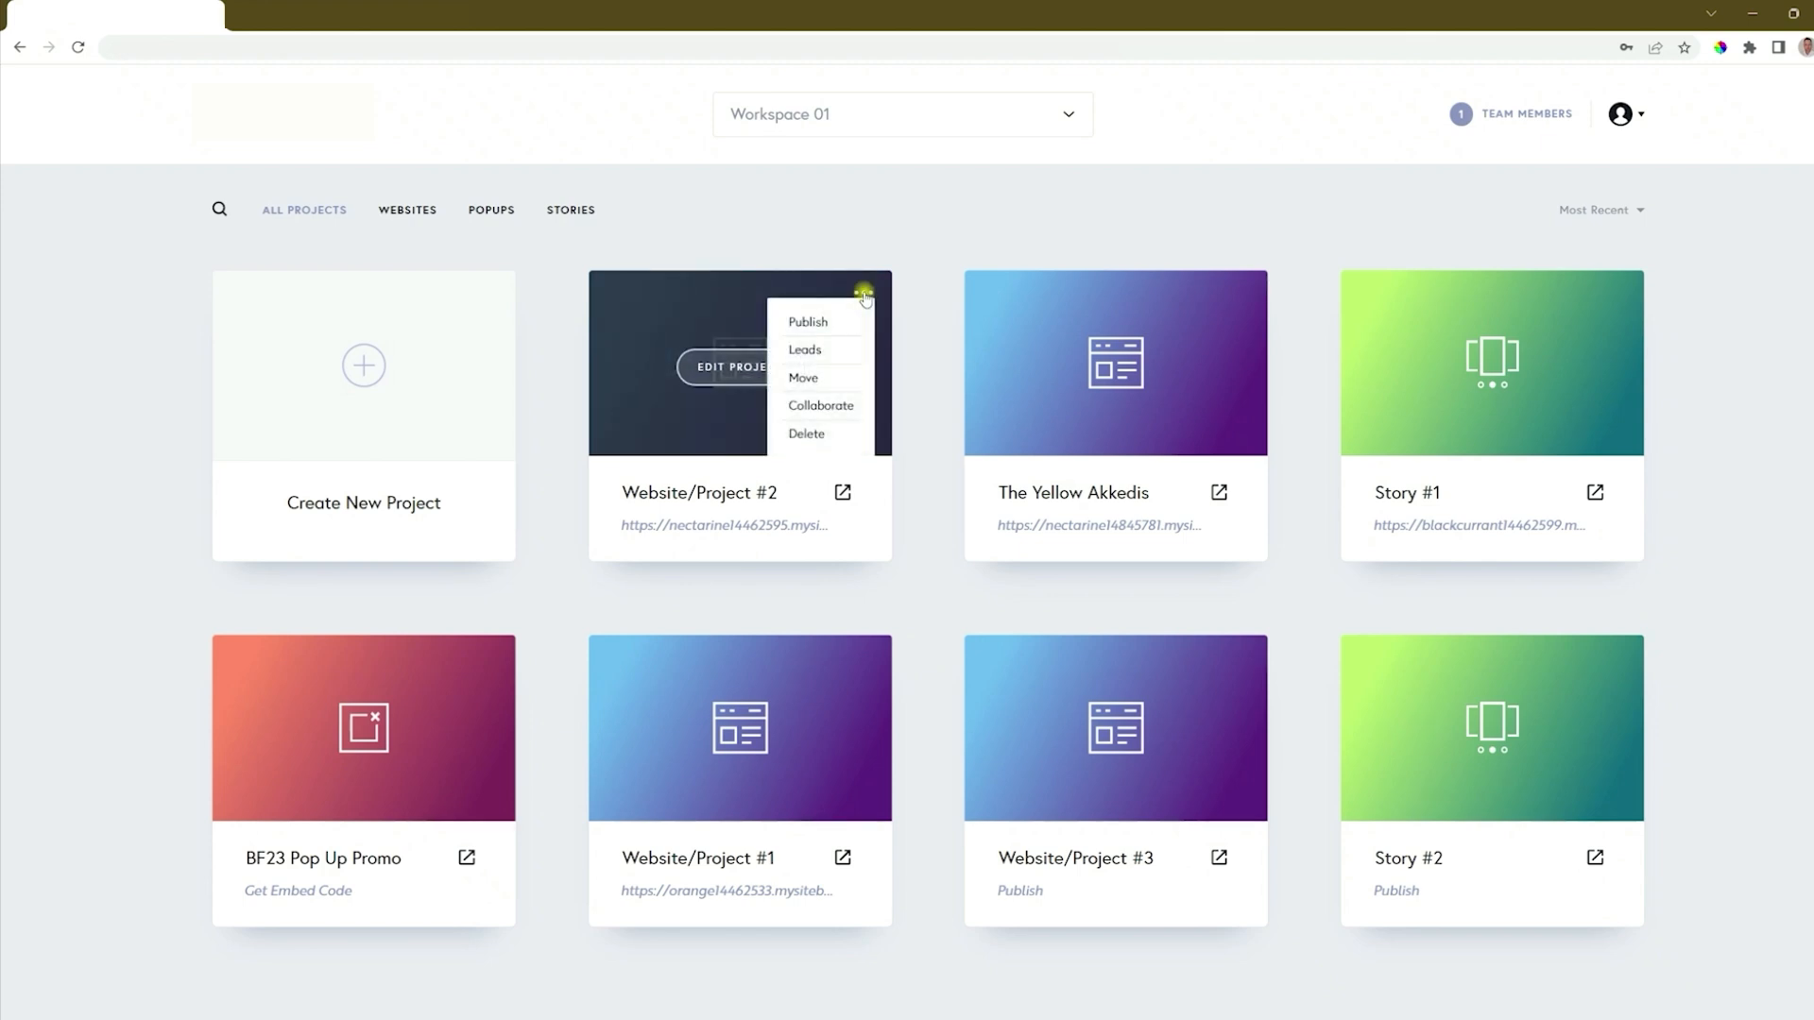
pyautogui.click(800, 348)
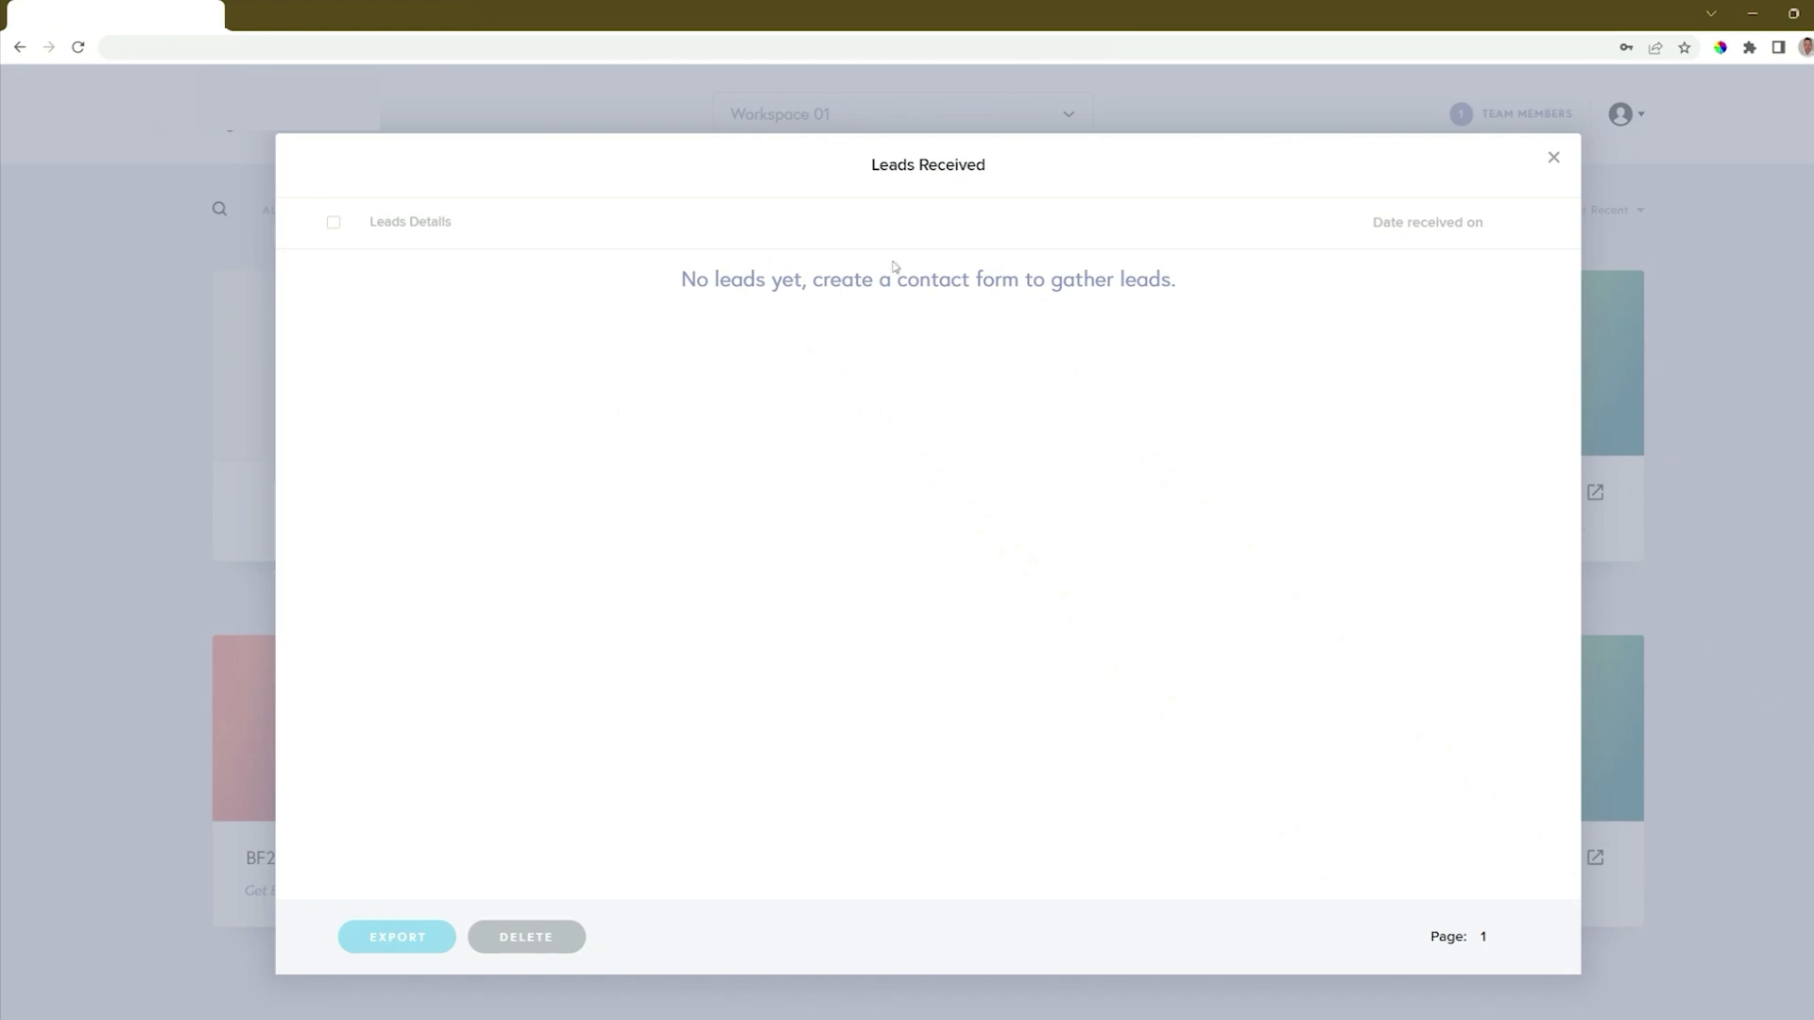
pyautogui.click(1555, 157)
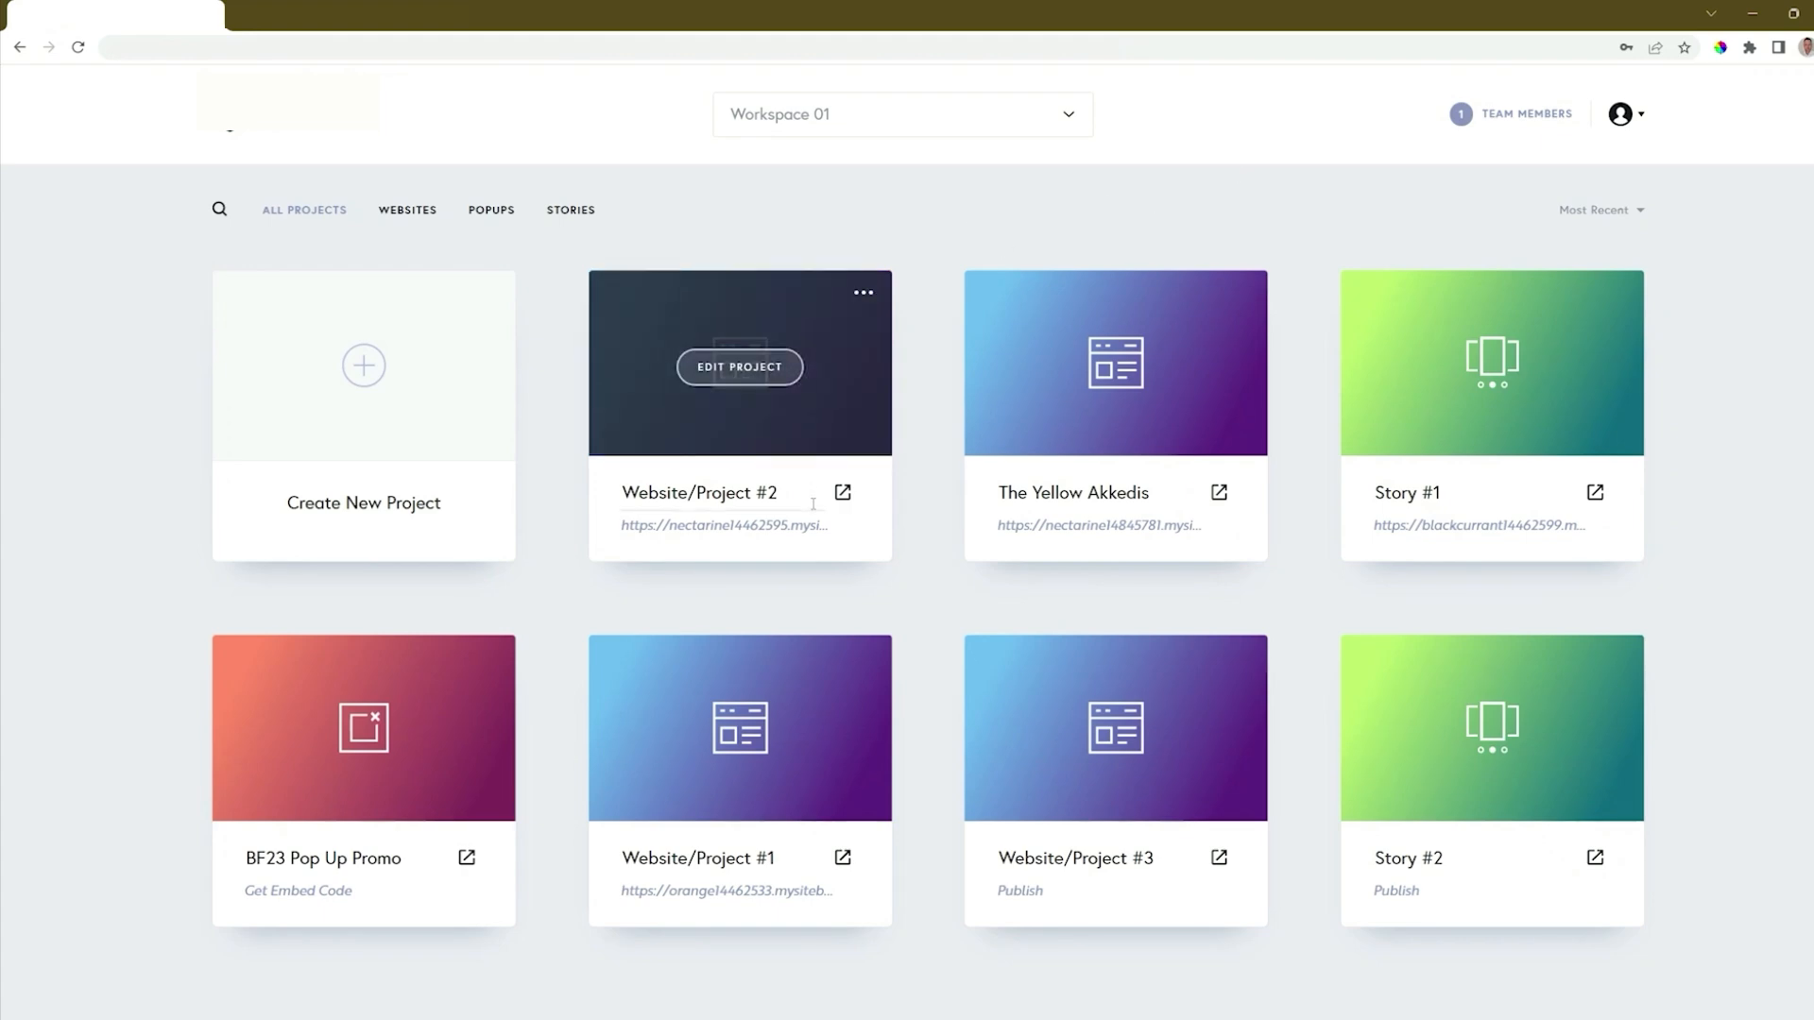
# Open the published page of Website/Project #2 at its "Drop us a line" contact form.
pyautogui.click(842, 496)
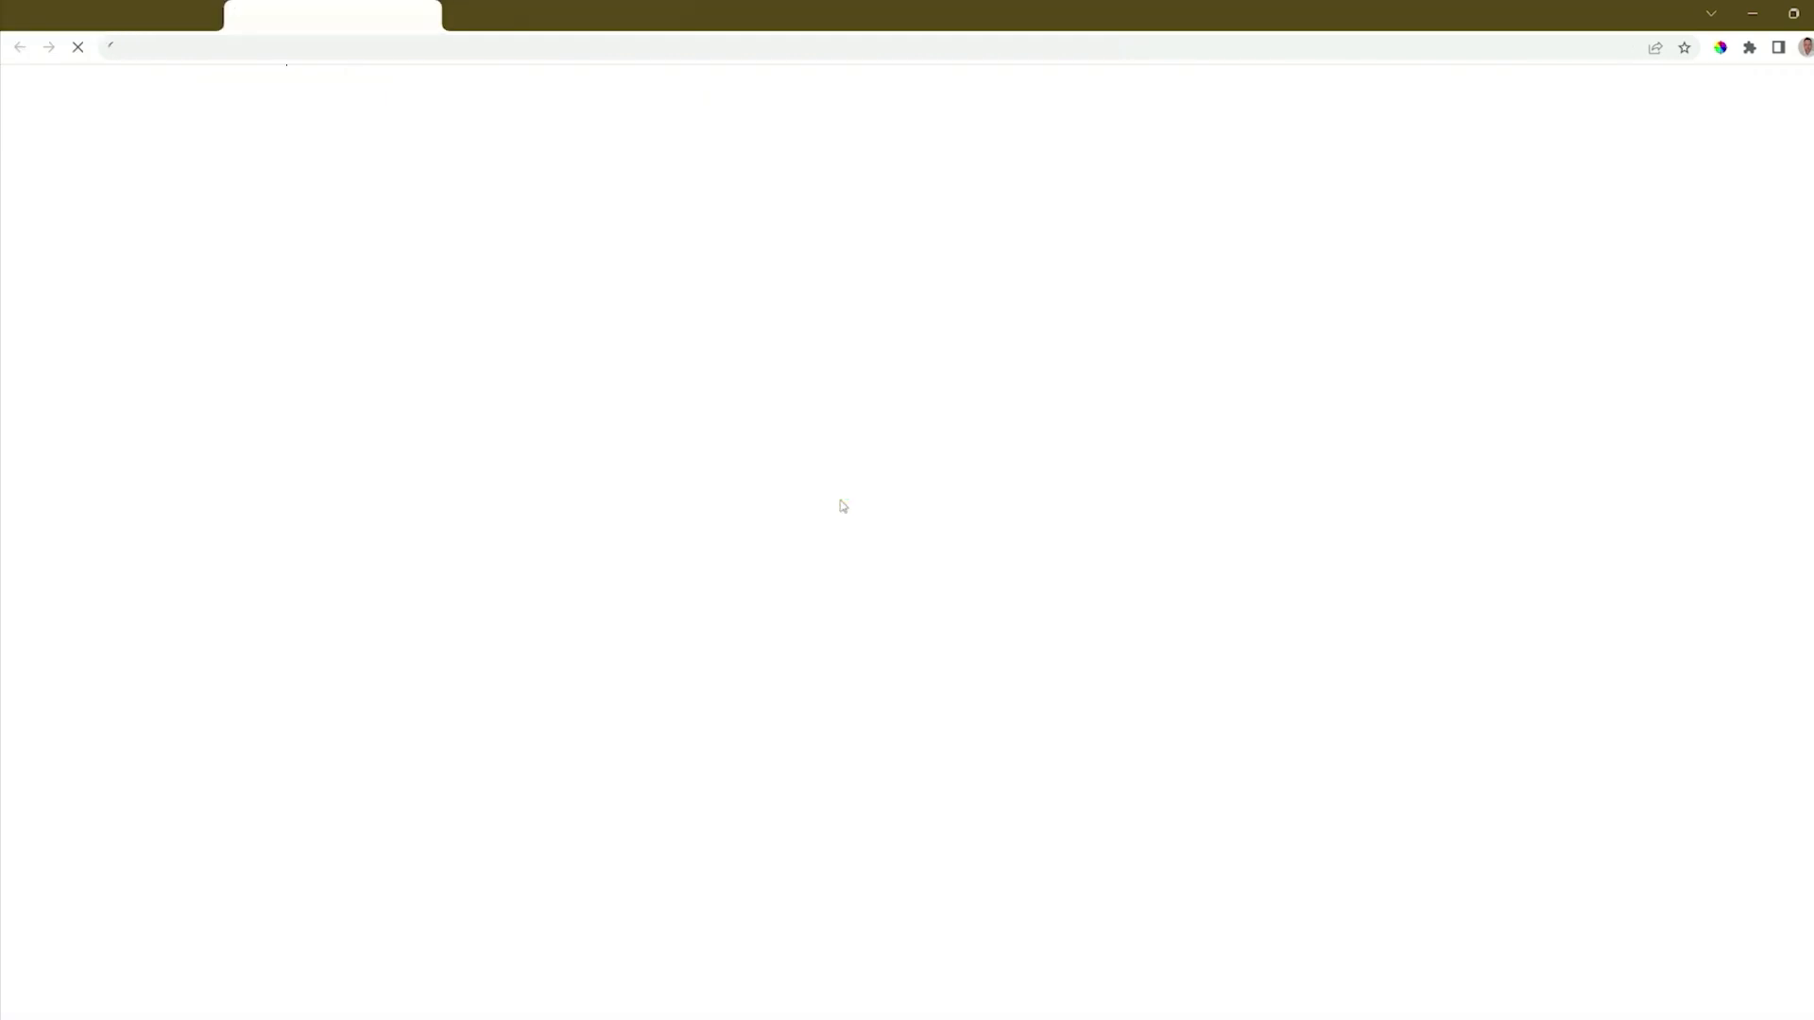
pyautogui.scroll(-20, 843, 505)
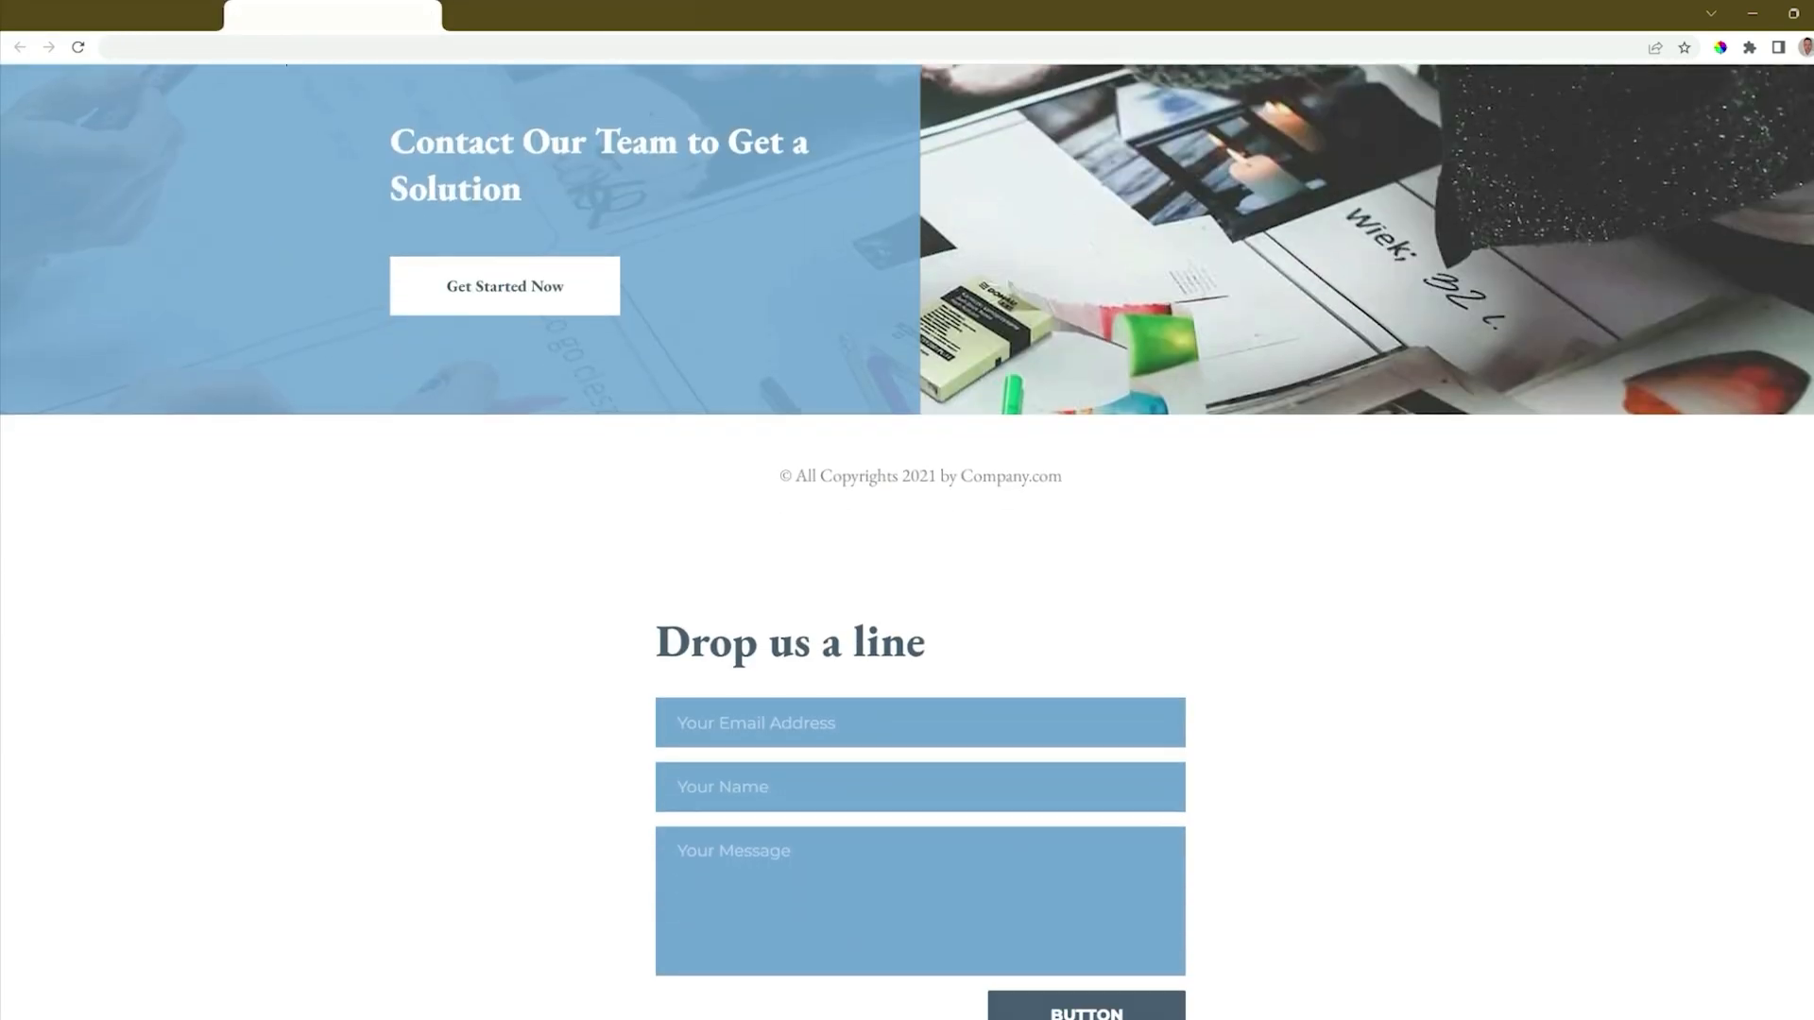
pyautogui.scroll(-3, 907, 510)
# Fill in the contact form with a test email address, a name and the message "My Message", and submit it.
pyautogui.click(771, 425)
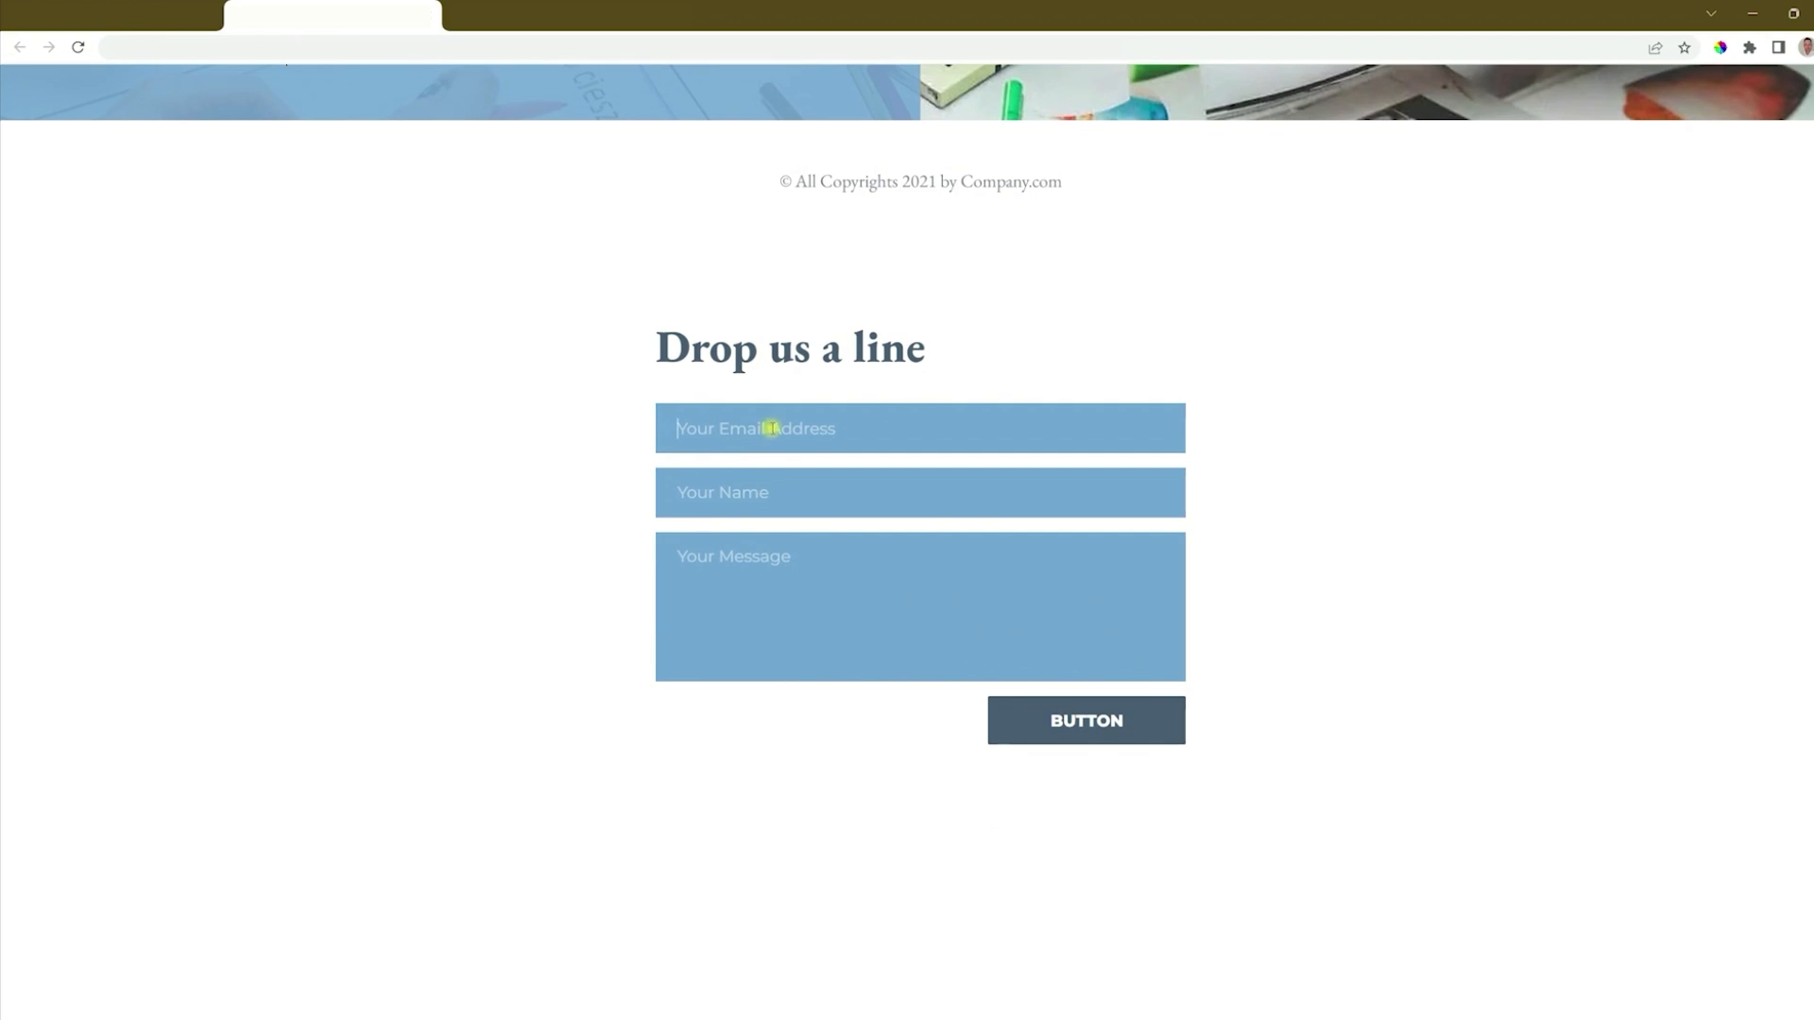
pyautogui.write('info@email.com')
pyautogui.press('Tab')
pyautogui.write('Info Jo')
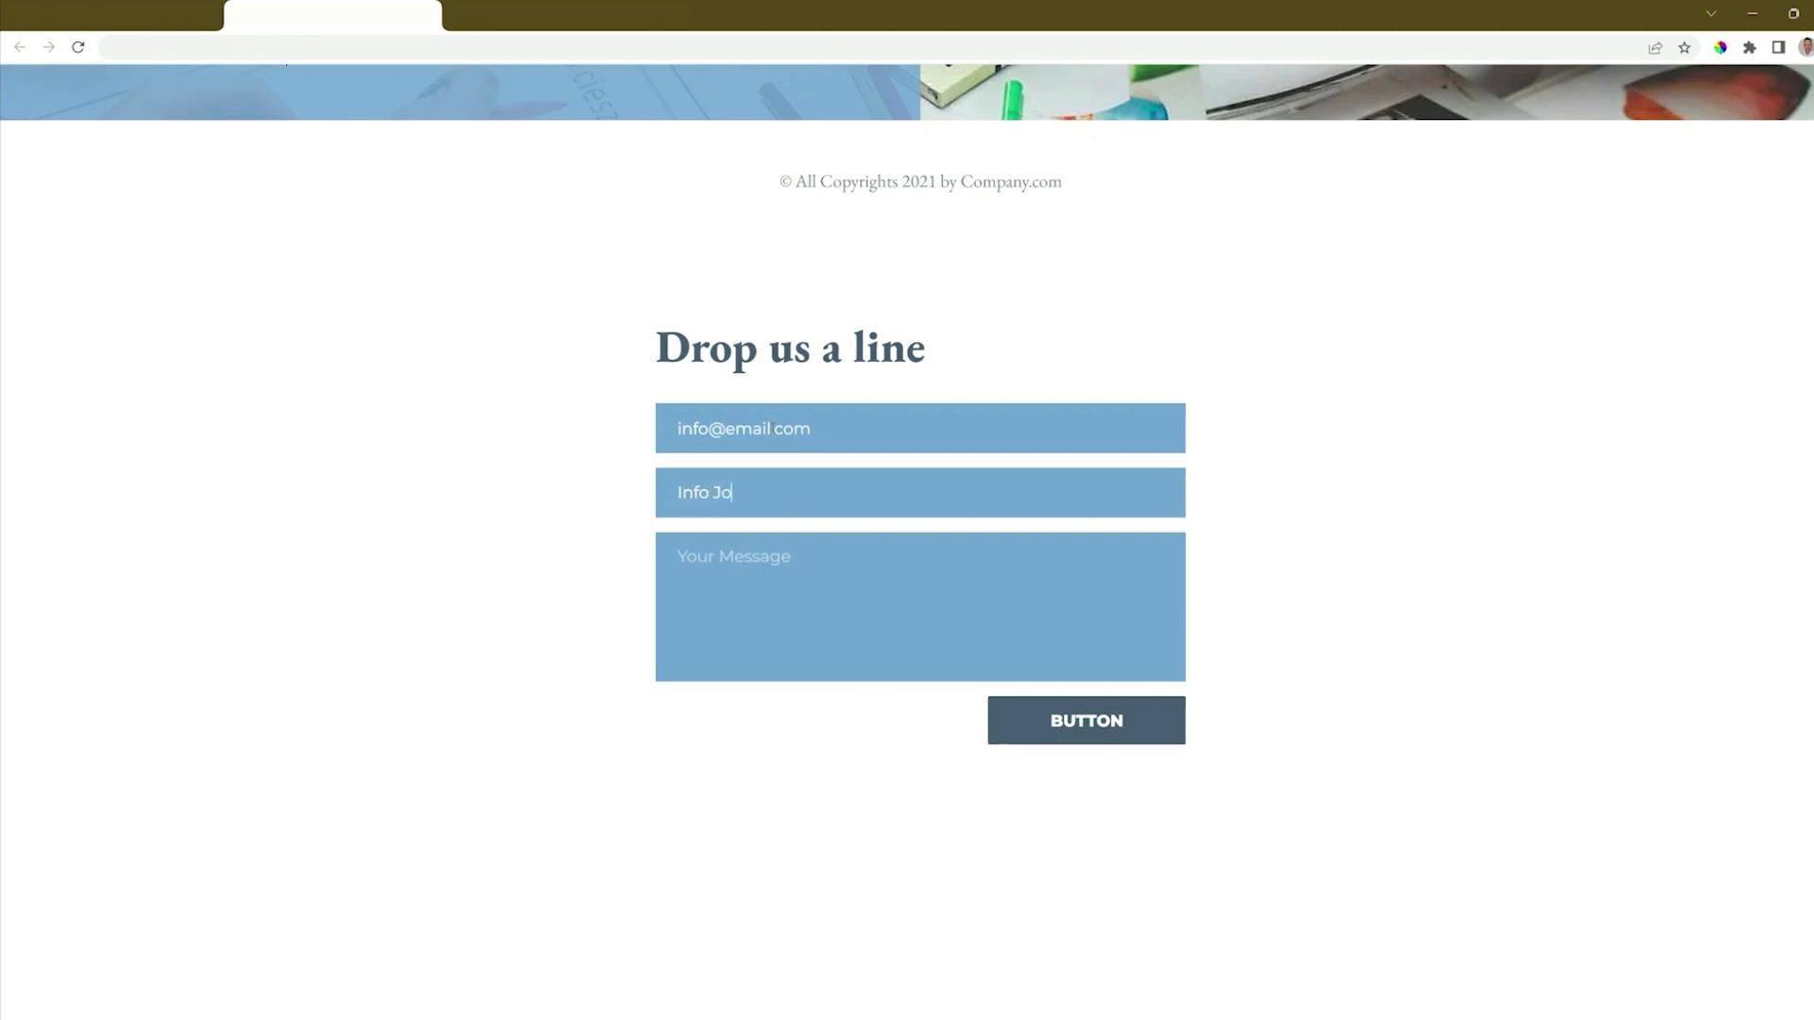
pyautogui.write('eMy Message')
pyautogui.click(1107, 733)
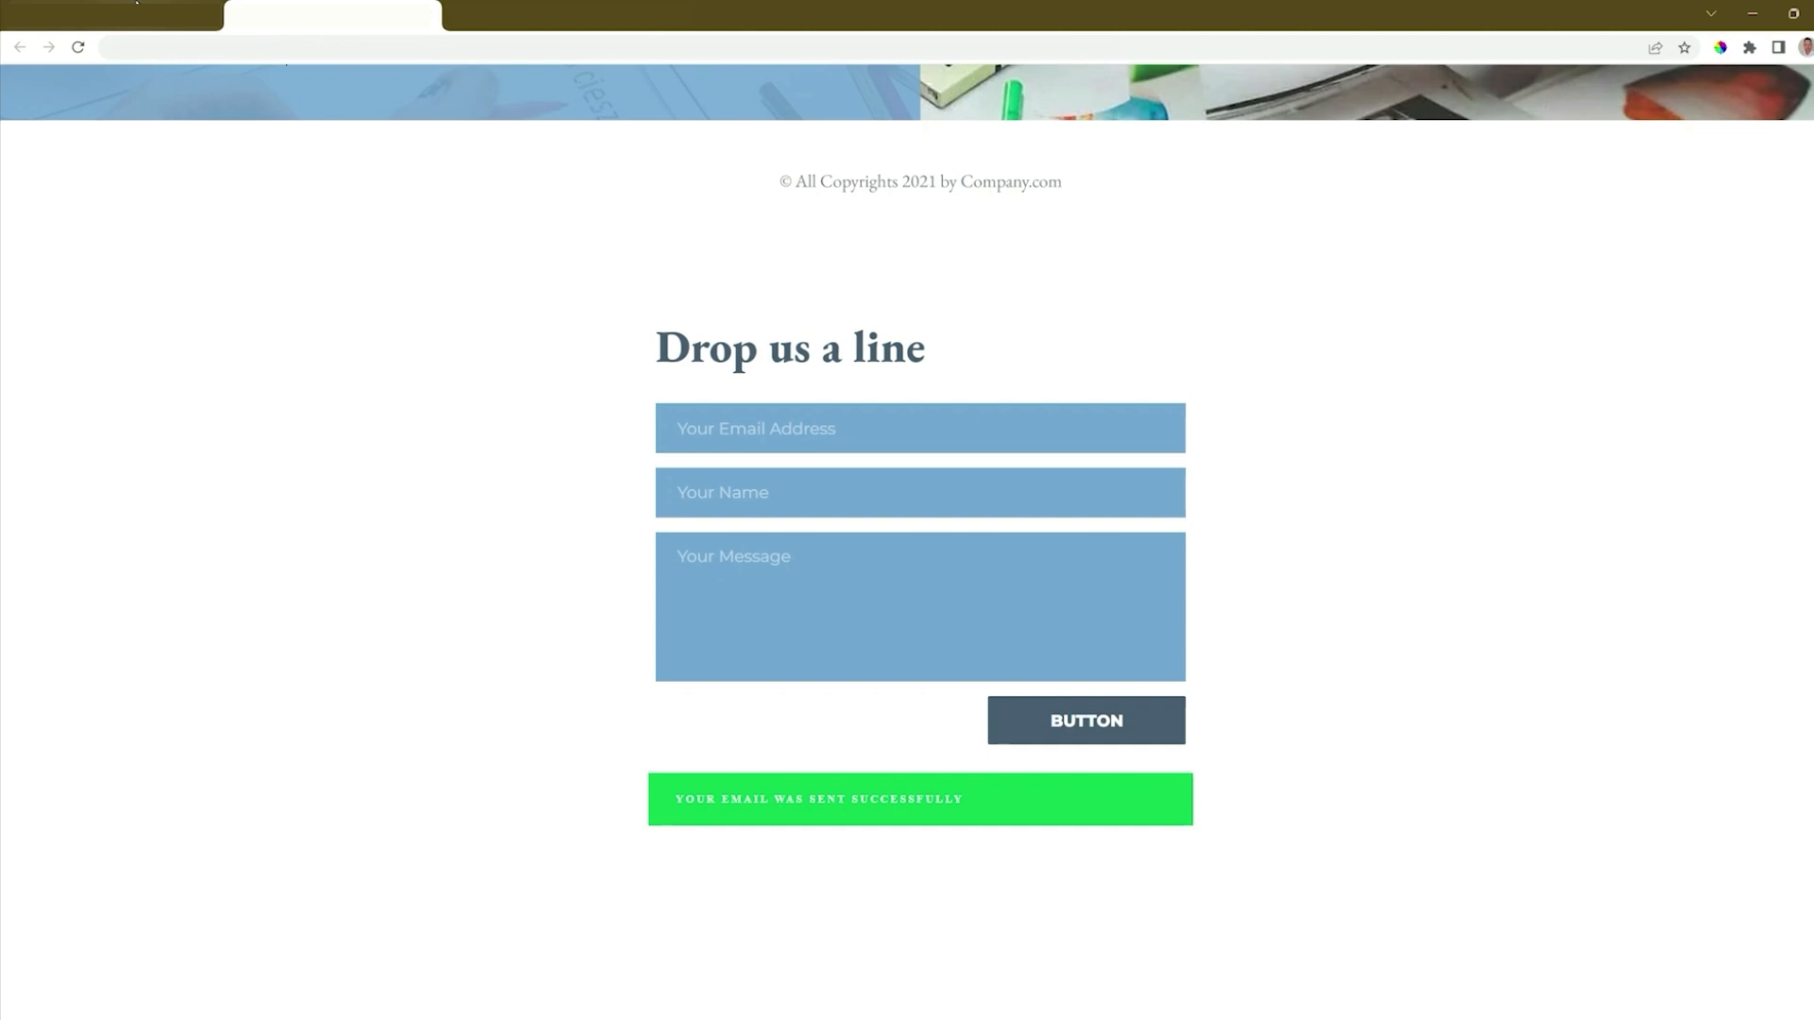
# Return to the projects dashboard and view the leads received for Website/Project #2 again.
pyautogui.click(136, 3)
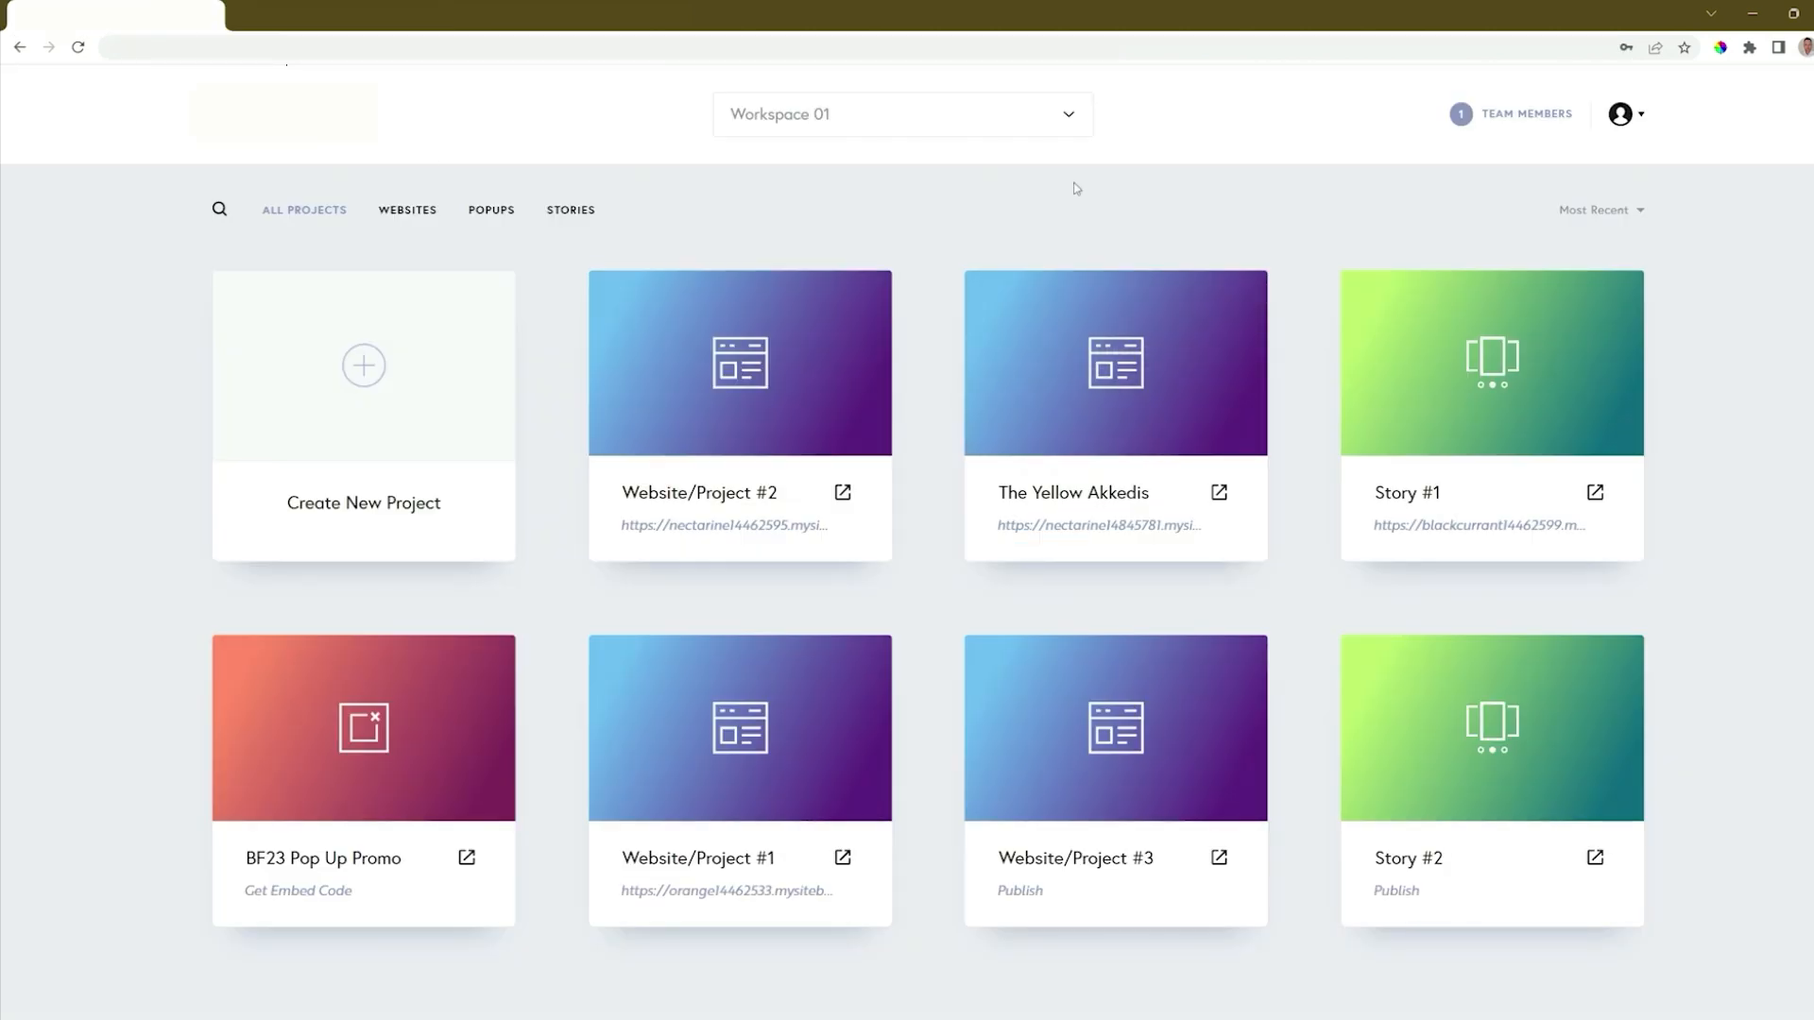
pyautogui.click(863, 296)
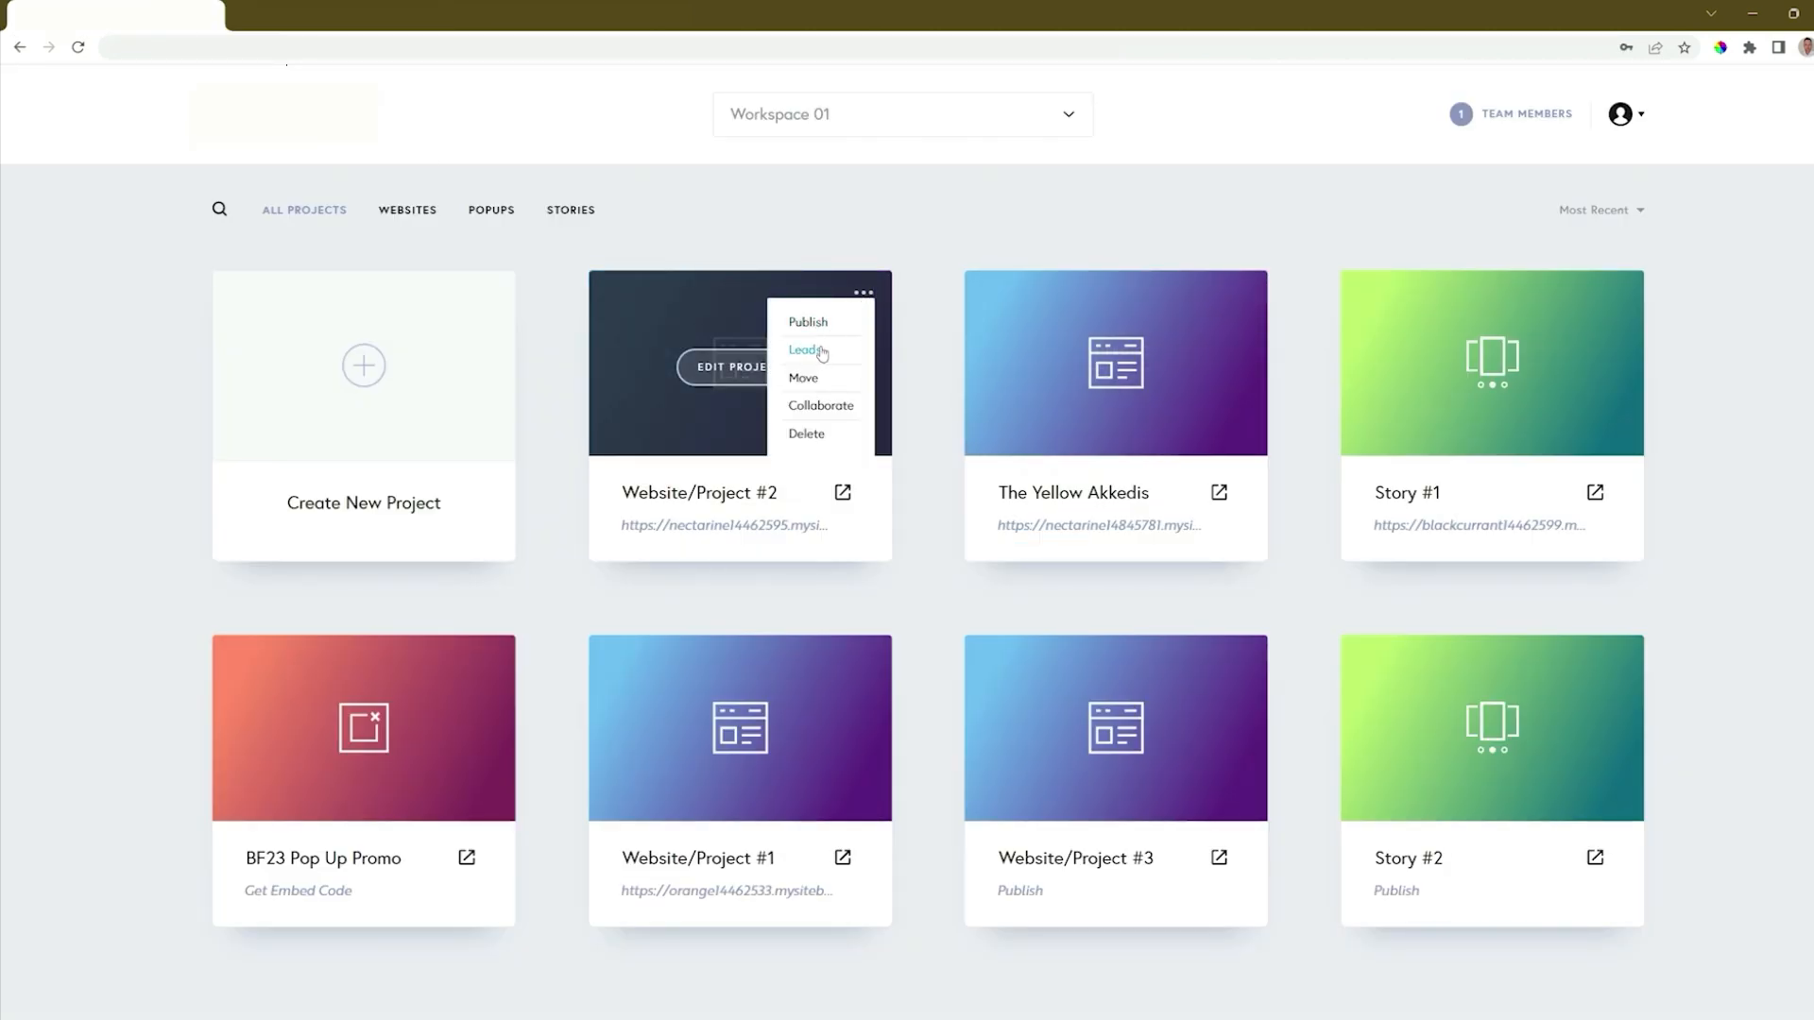
pyautogui.click(818, 349)
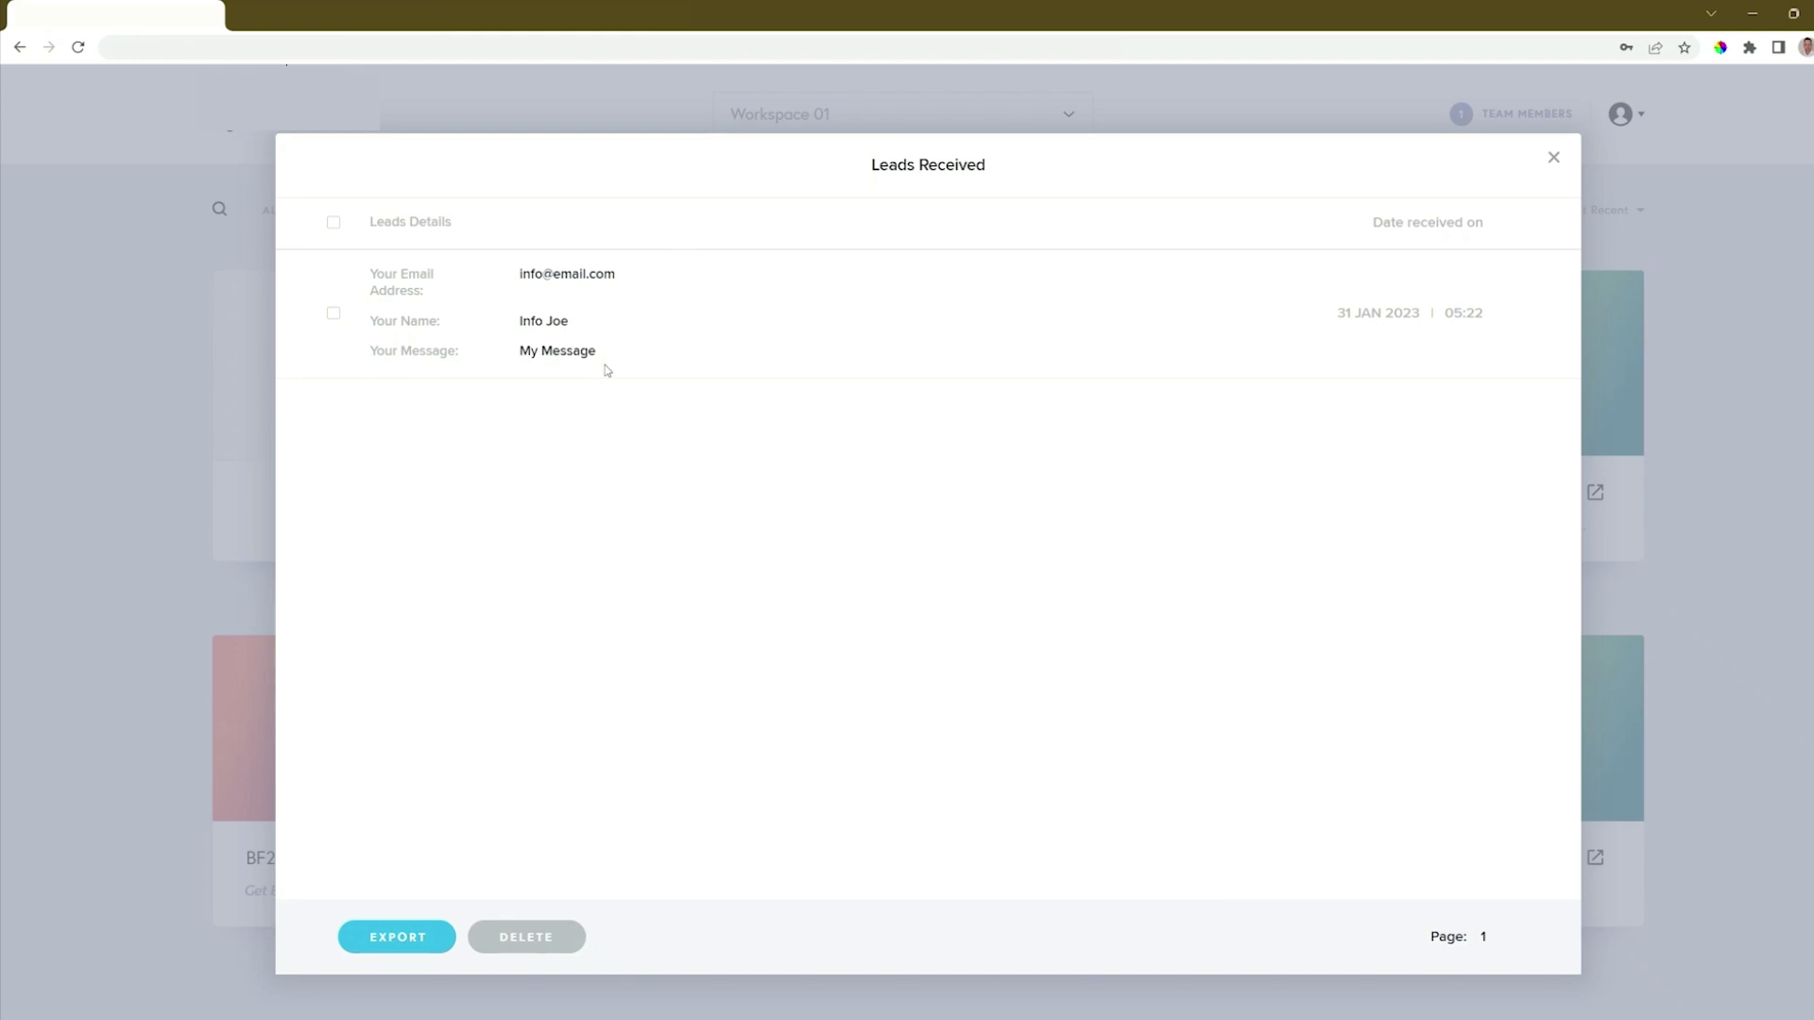
# Select all received leads, examine the available export file formats and close the leads list.
pyautogui.click(335, 224)
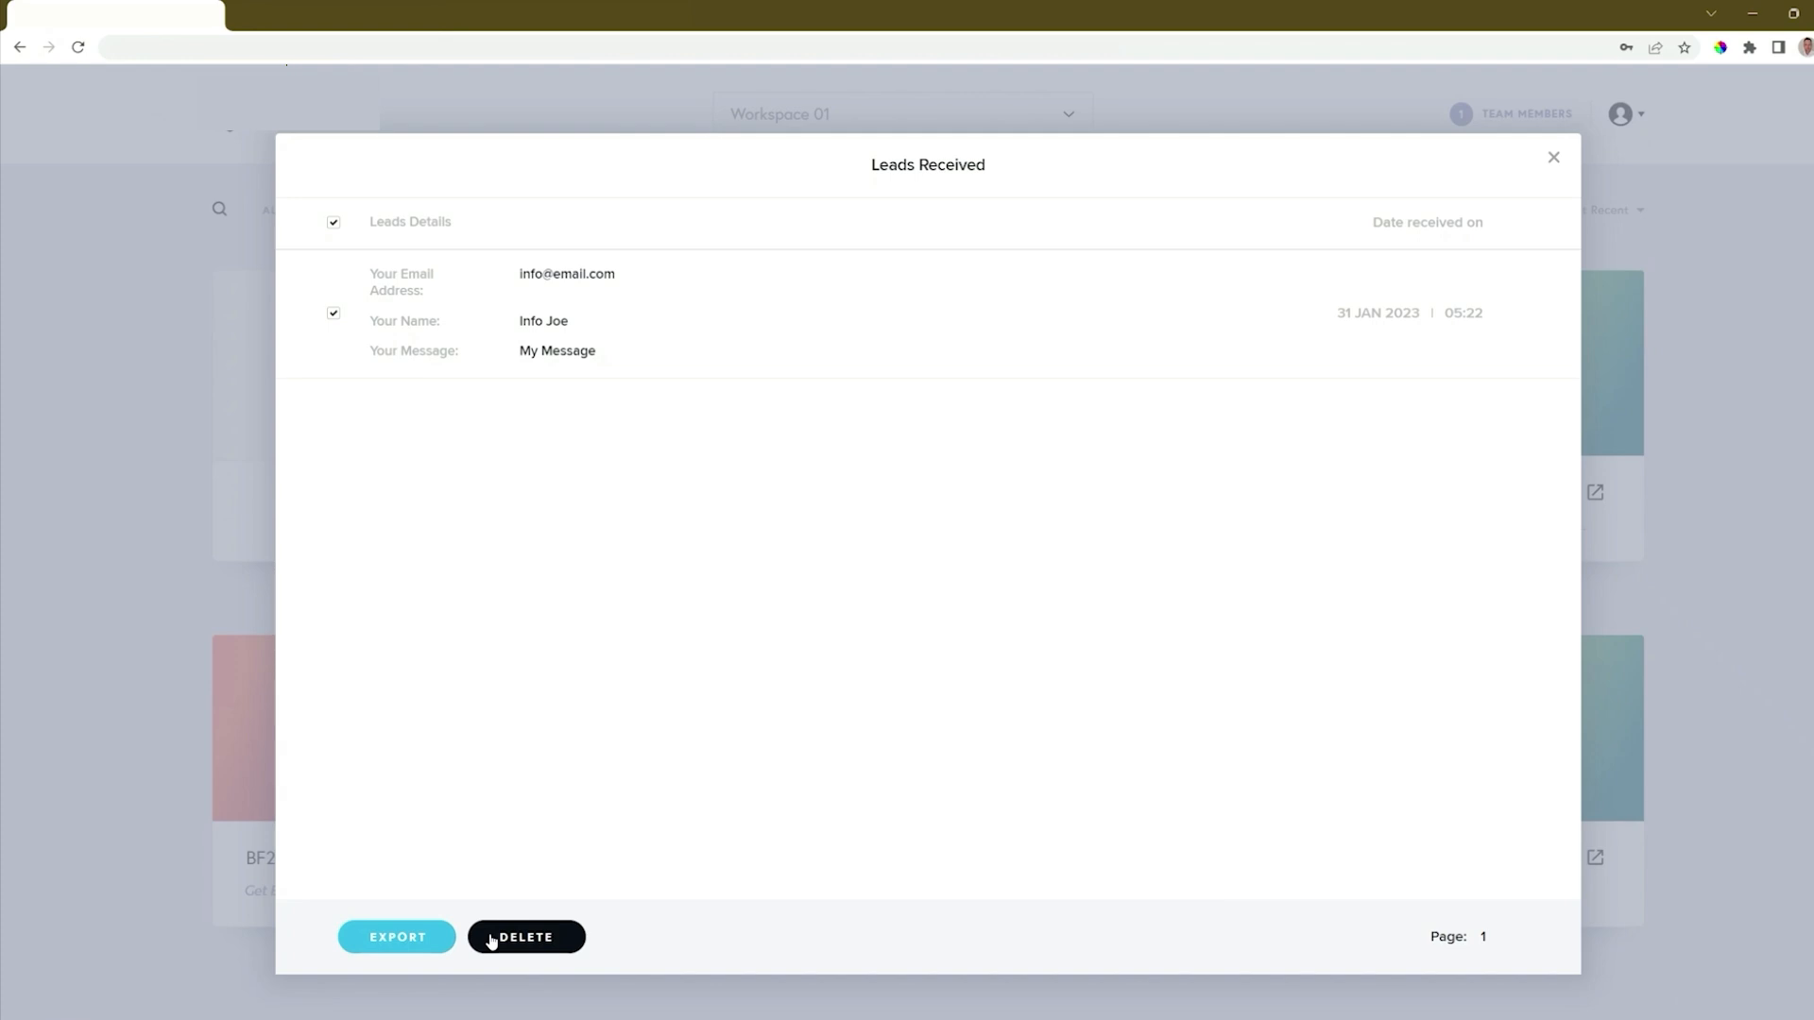
pyautogui.click(398, 937)
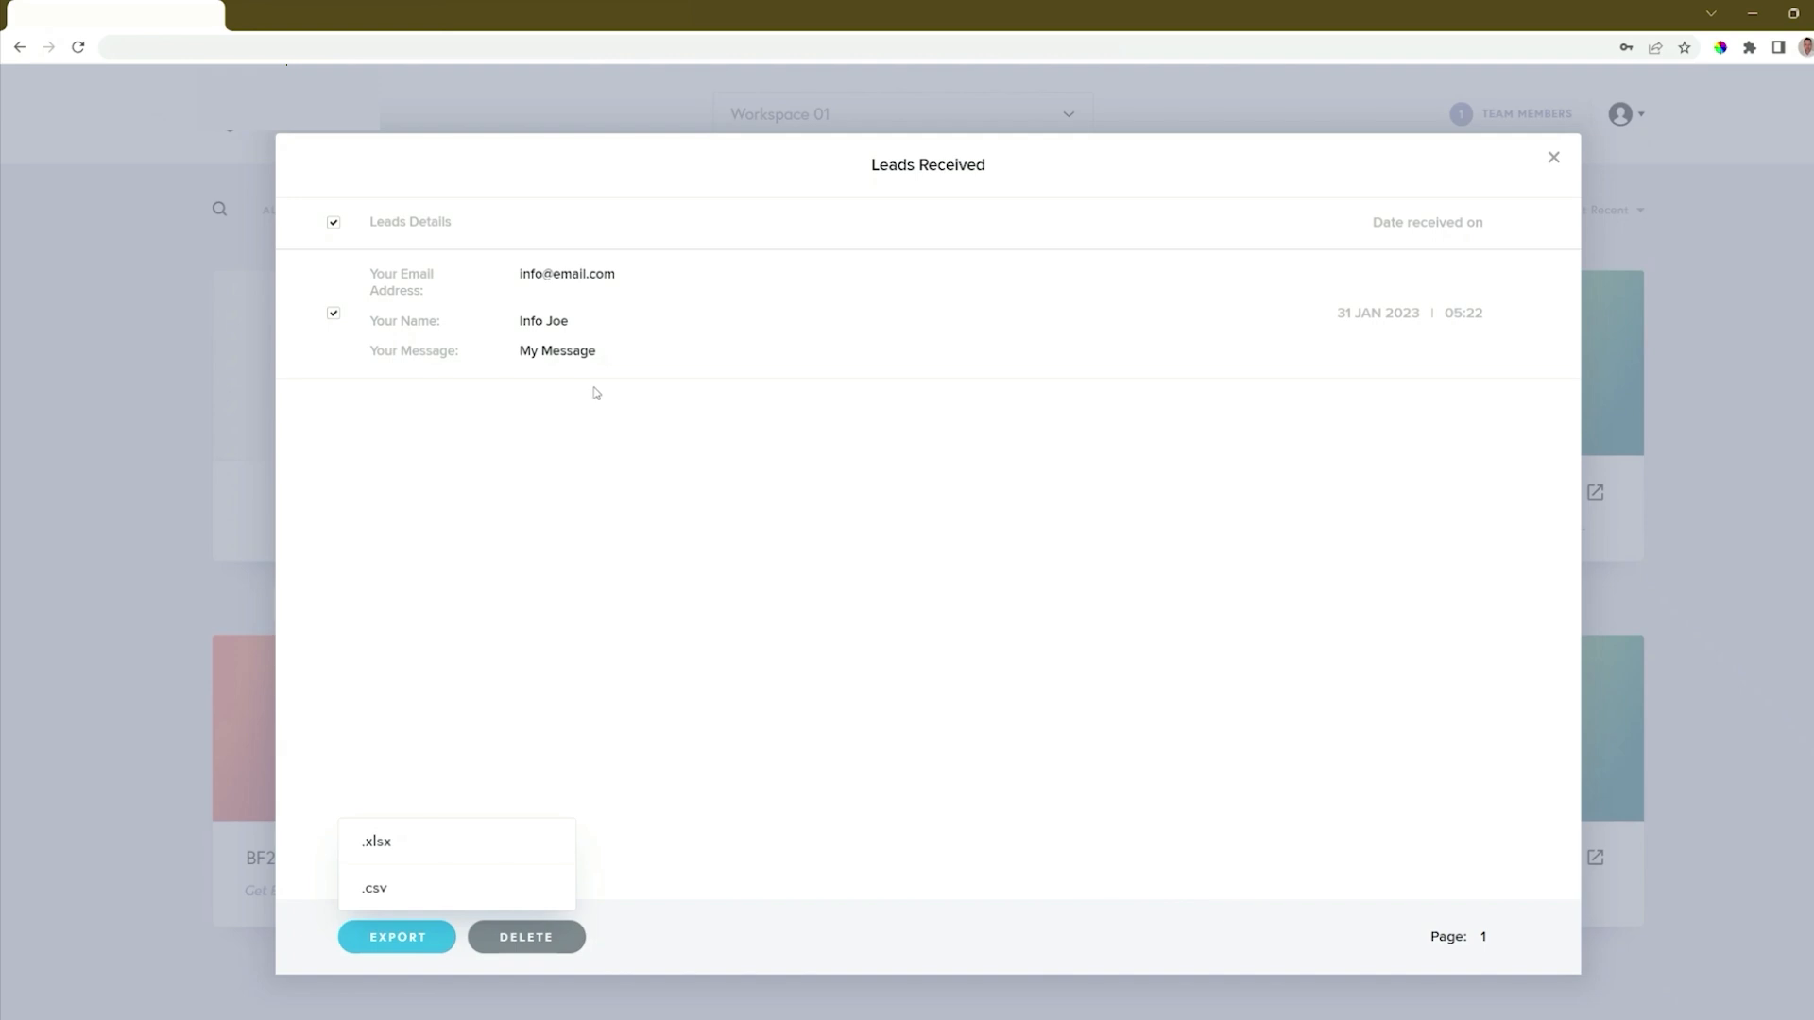
pyautogui.click(1554, 159)
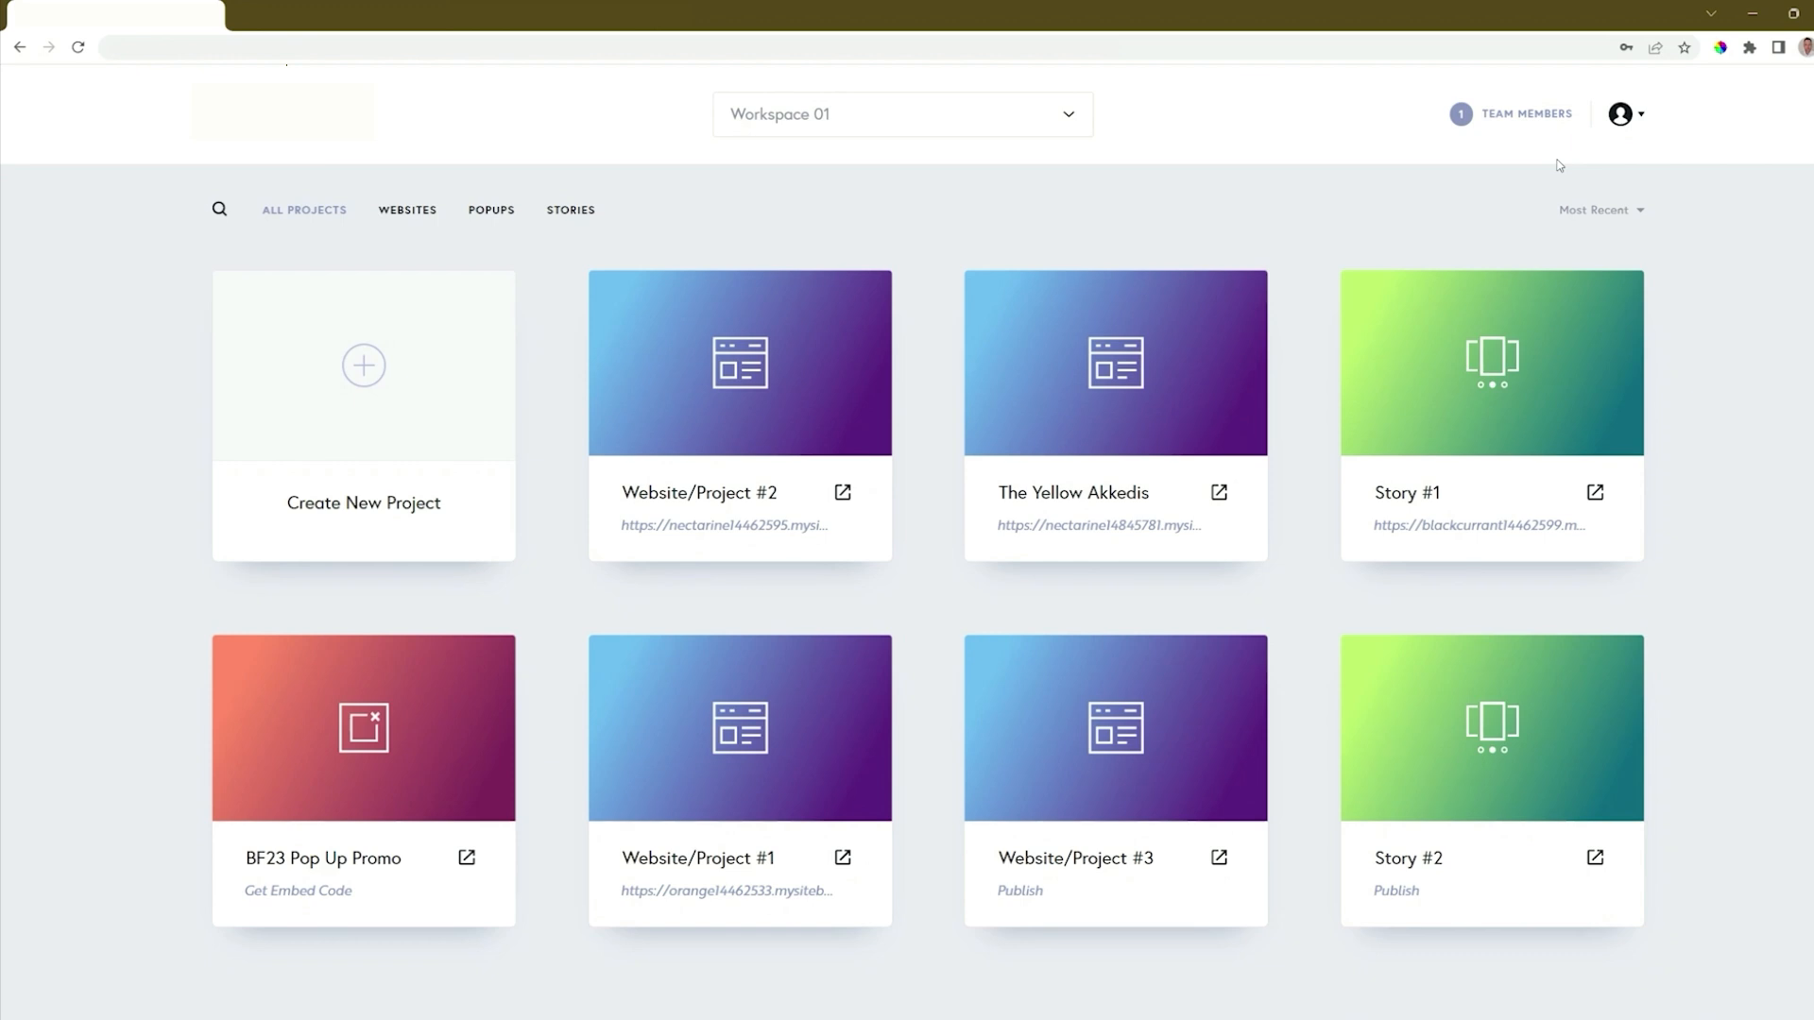
# Open Website/Project #2 for editing and open the integration settings of the contact form's button.
pyautogui.click(753, 373)
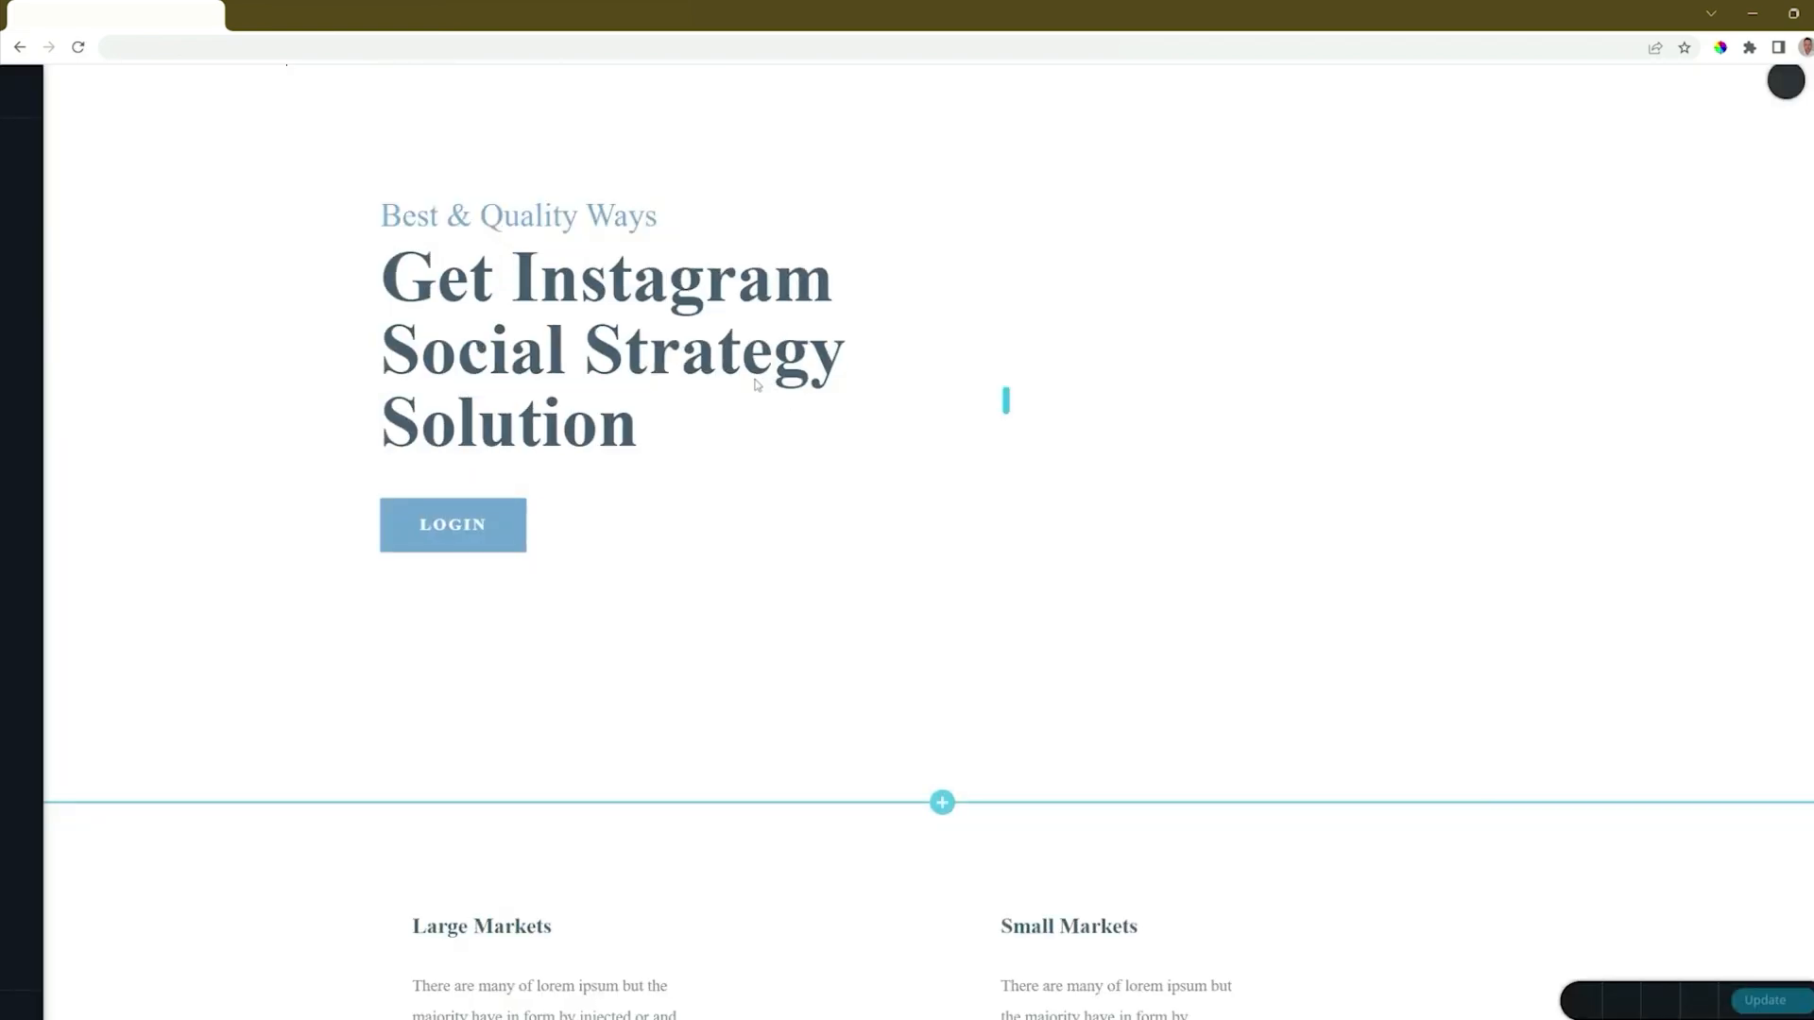
pyautogui.scroll(-20, 756, 382)
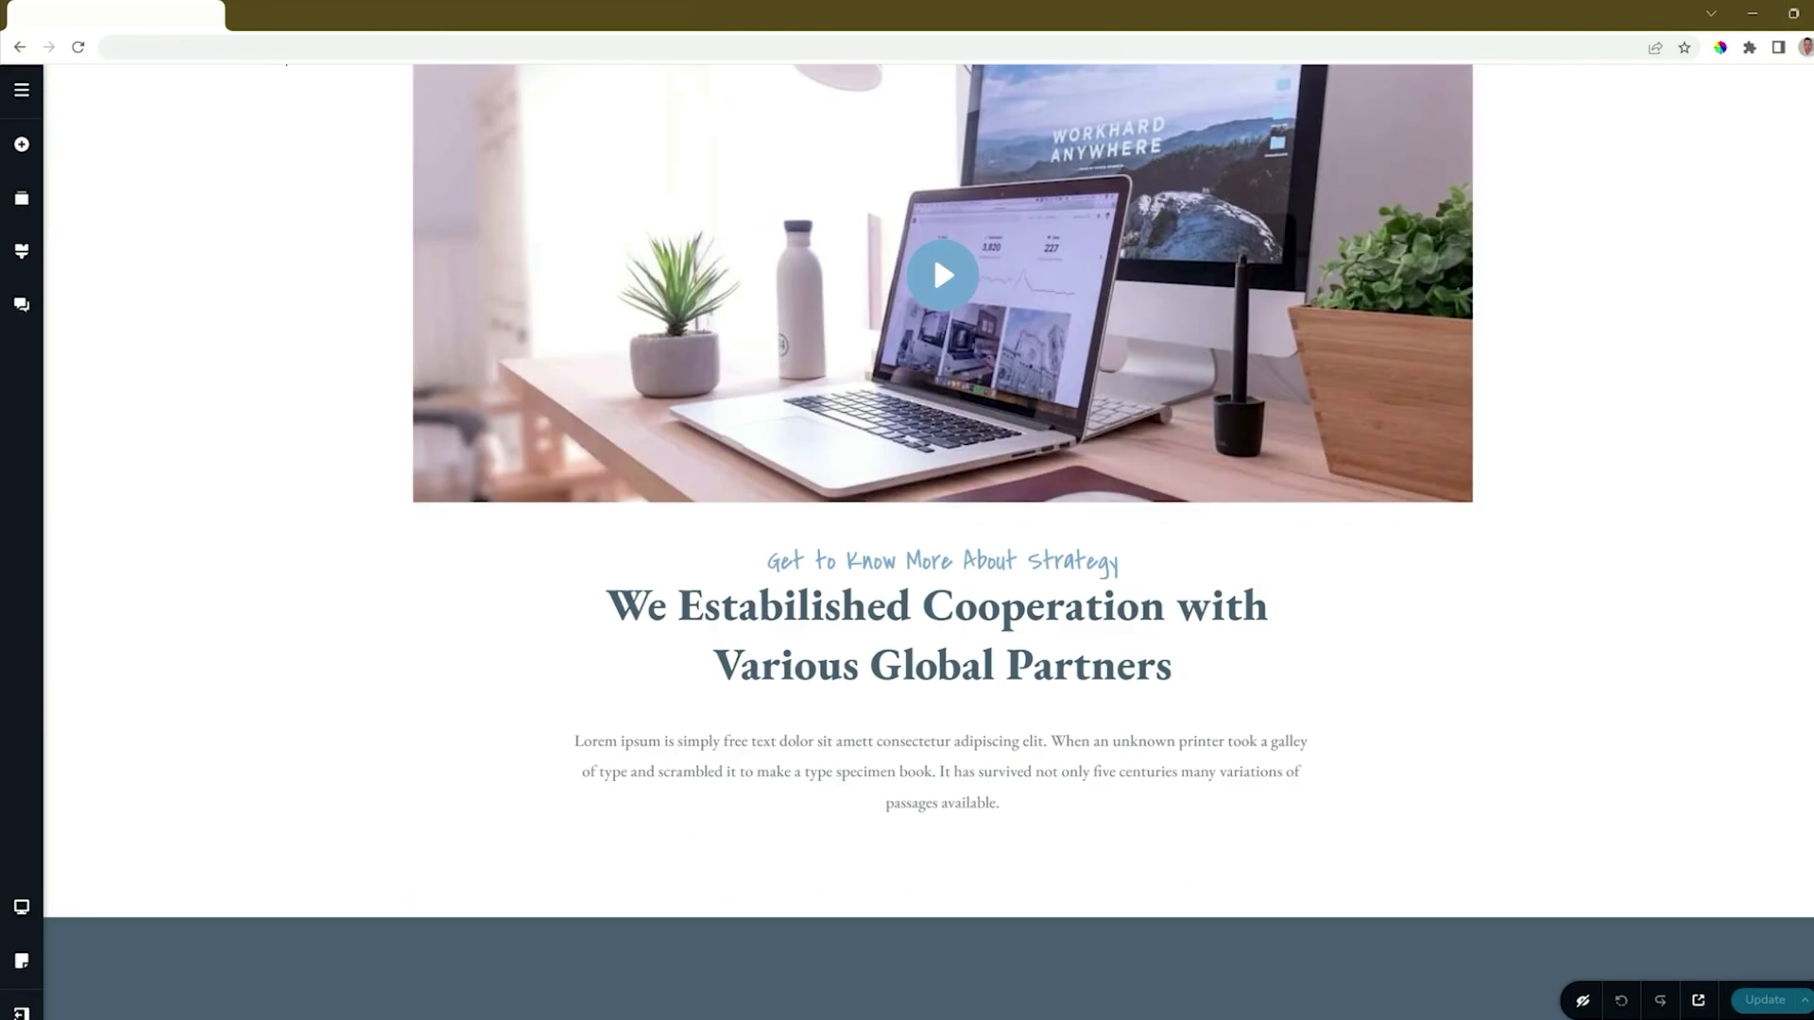
pyautogui.scroll(-10, 1790, 814)
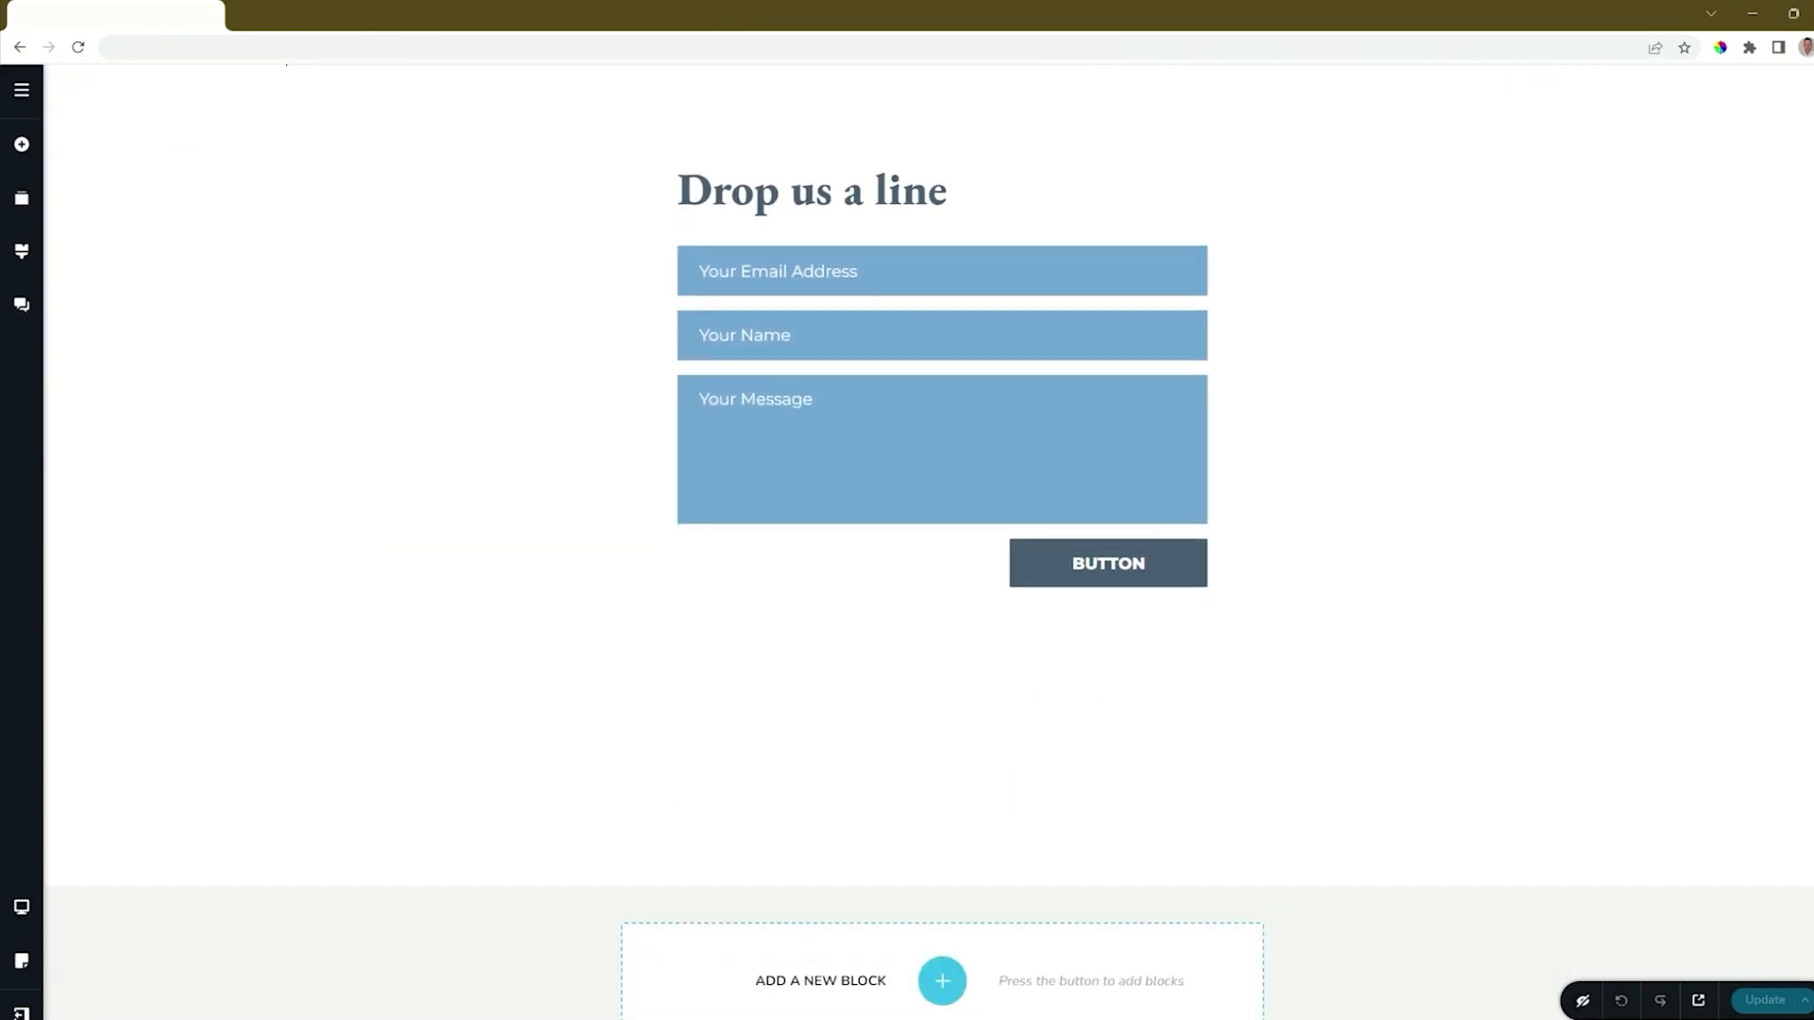
pyautogui.click(1196, 555)
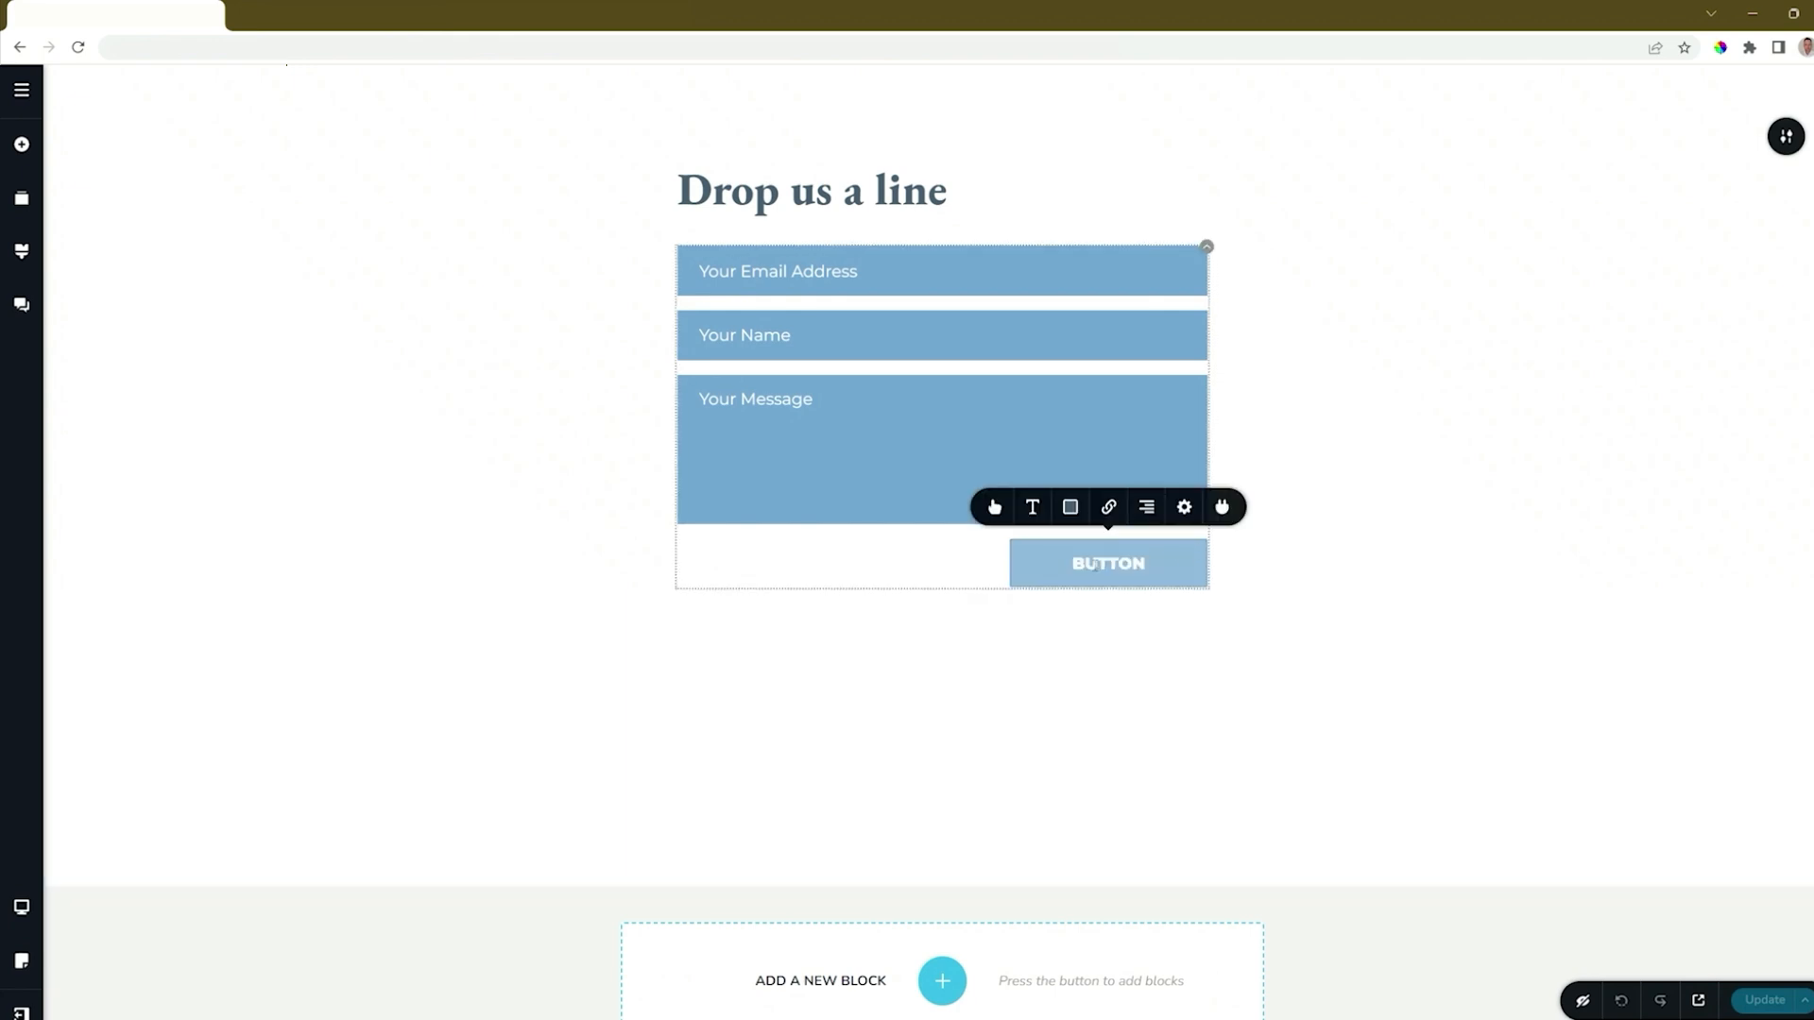
pyautogui.click(1219, 510)
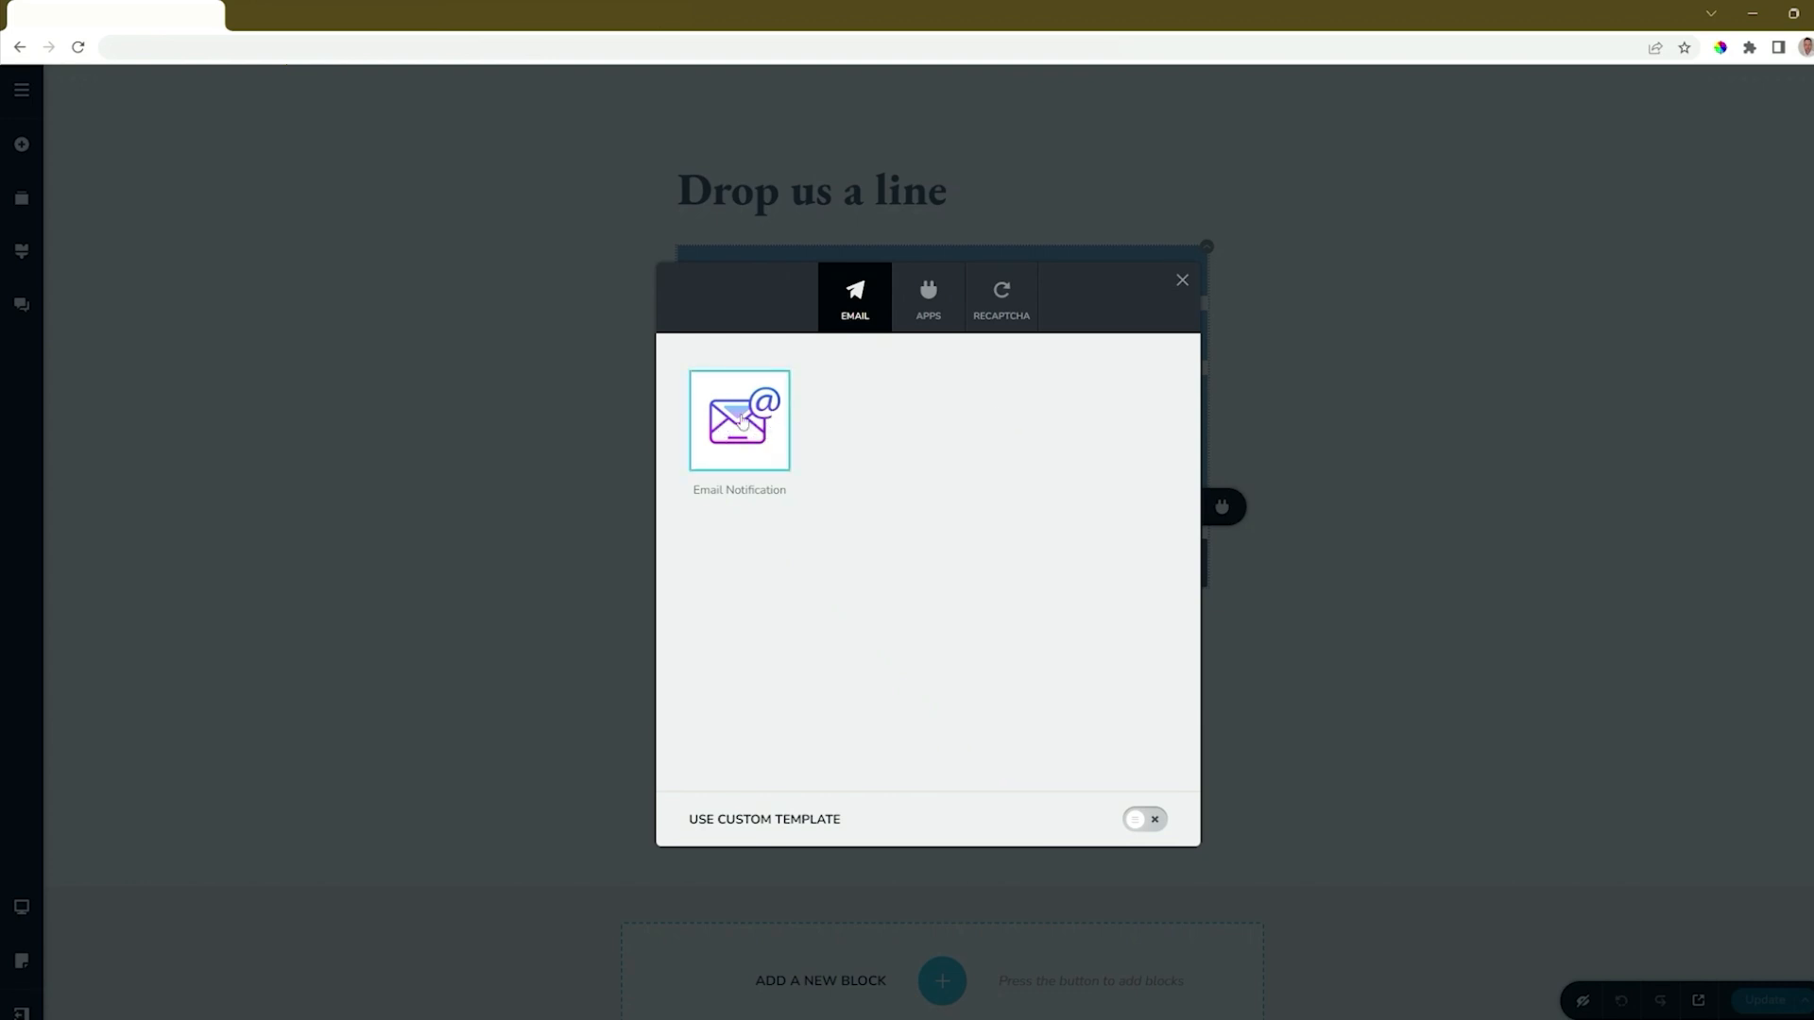
# Examine the form's Apps and reCAPTCHA integration options, and return to the email options.
pyautogui.click(923, 319)
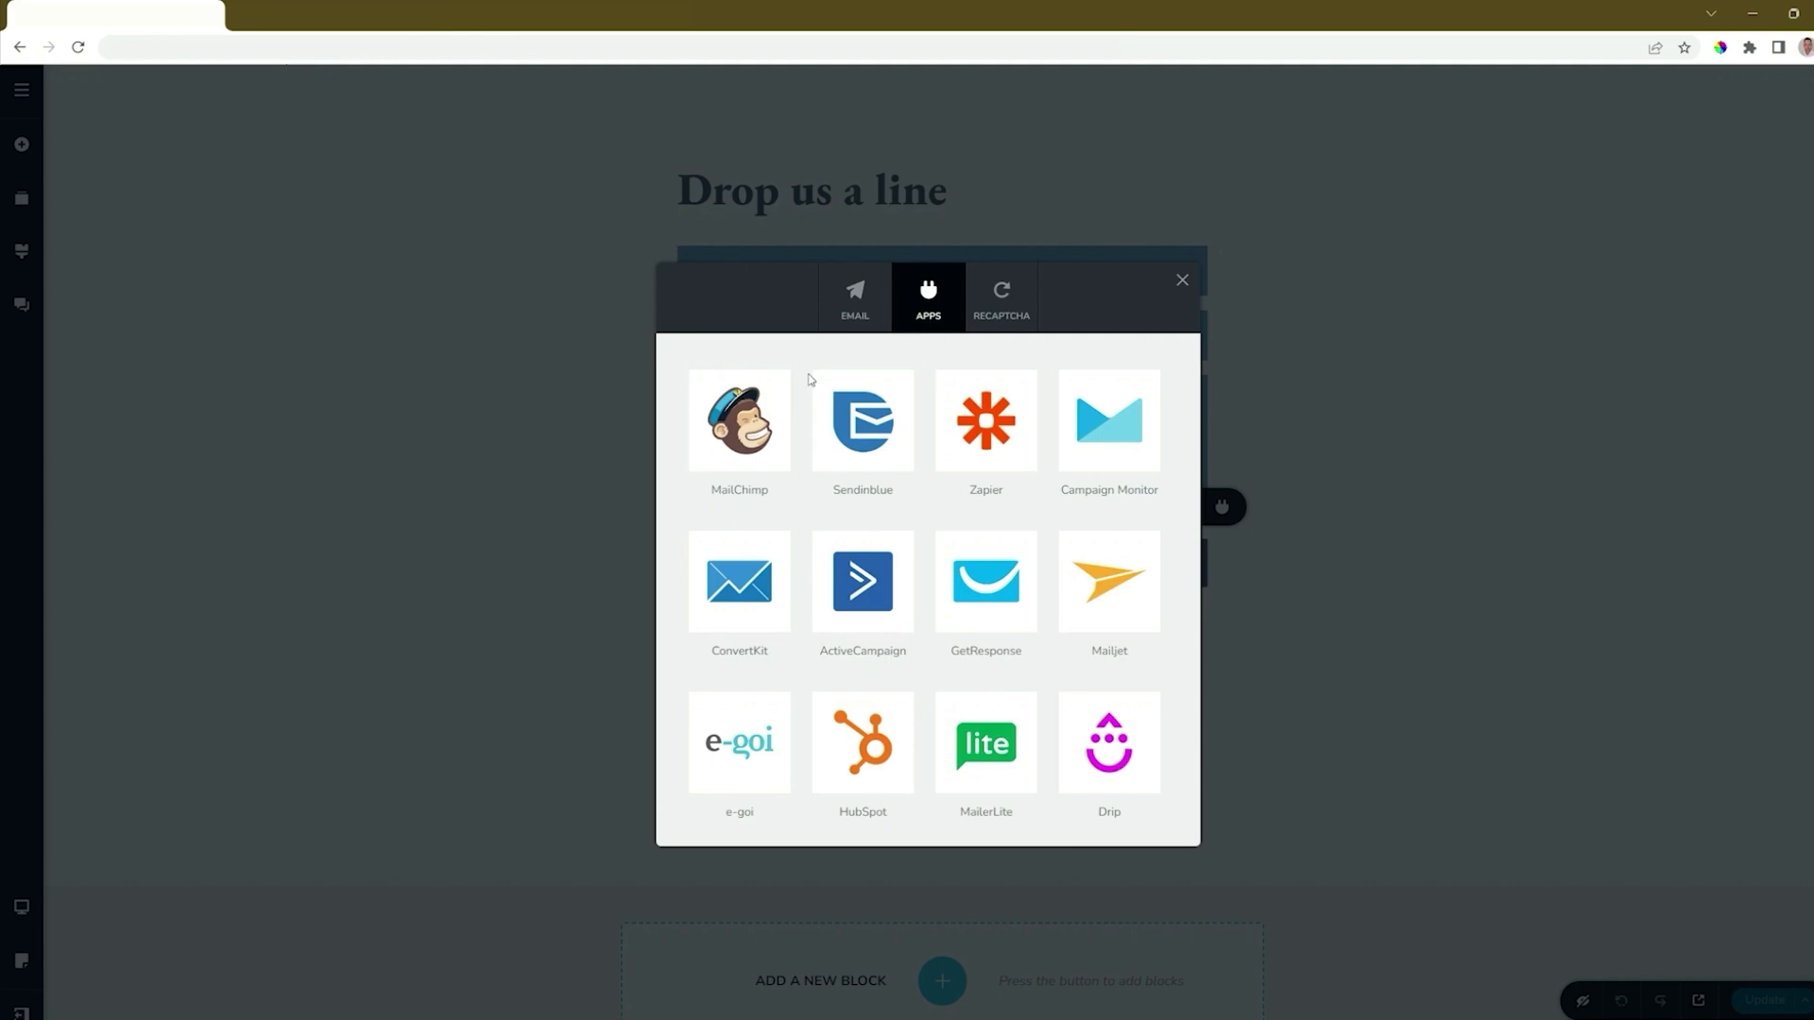
pyautogui.click(988, 321)
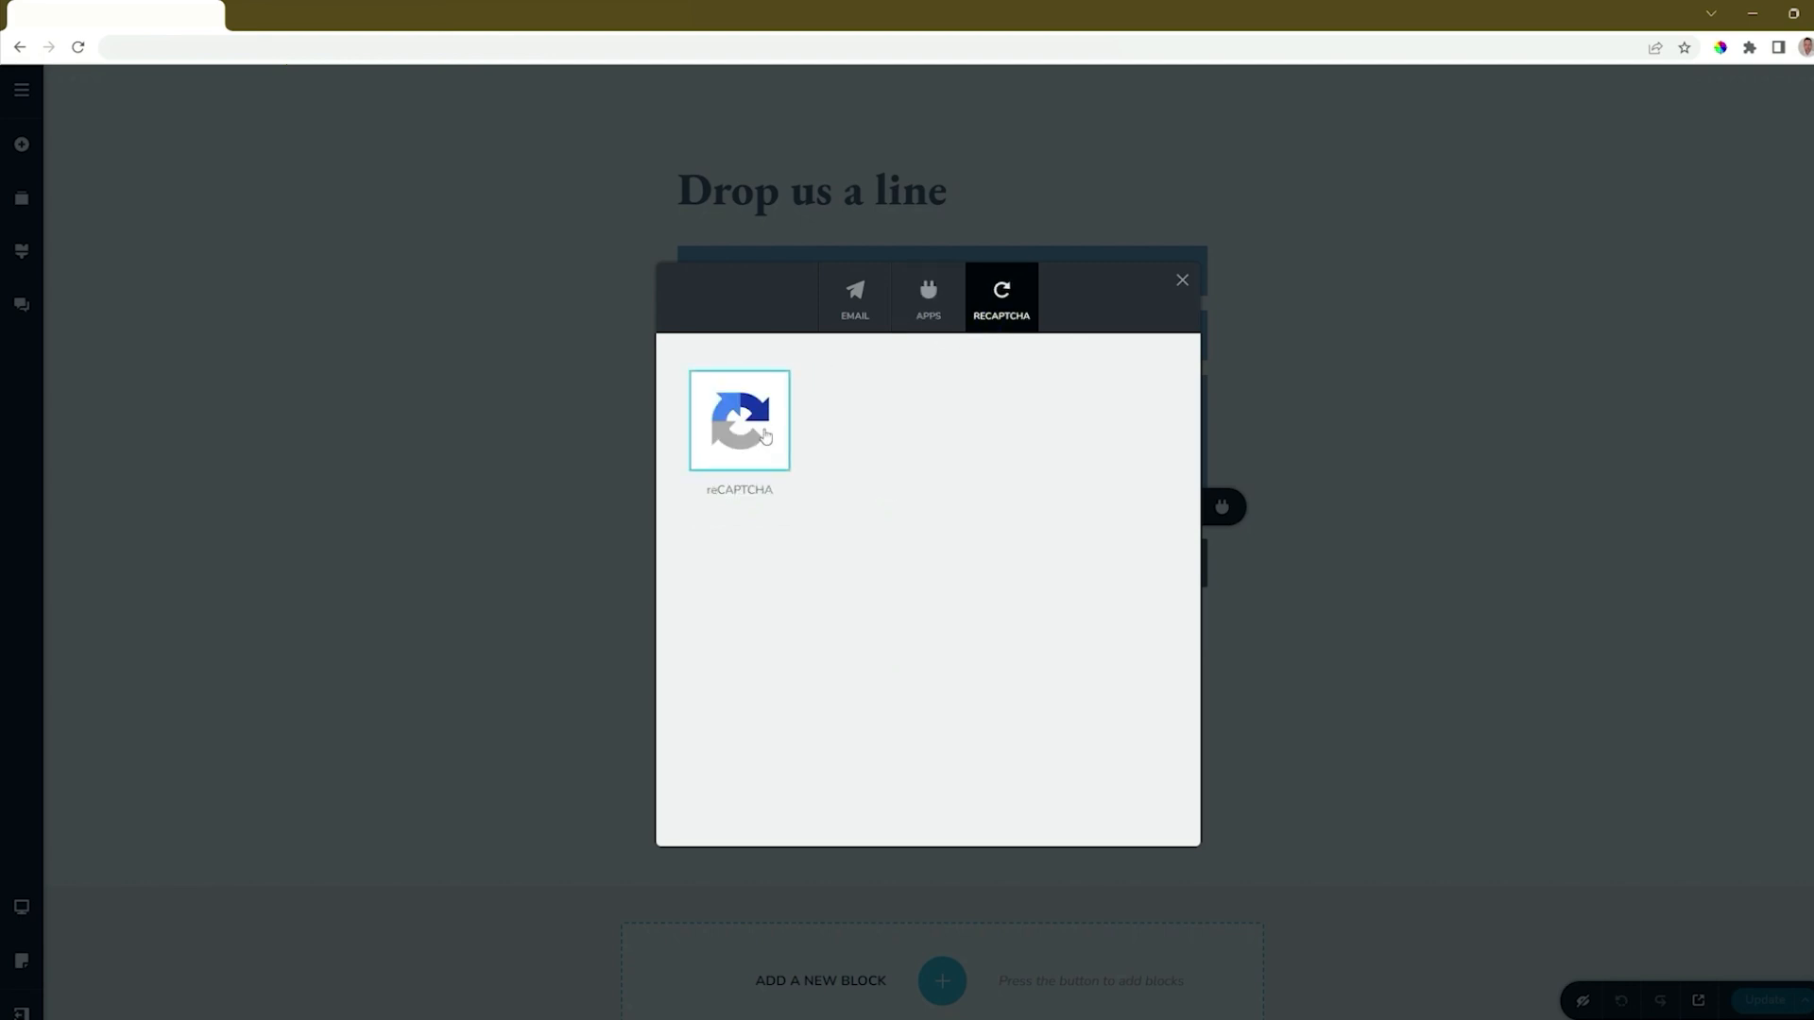
pyautogui.click(862, 312)
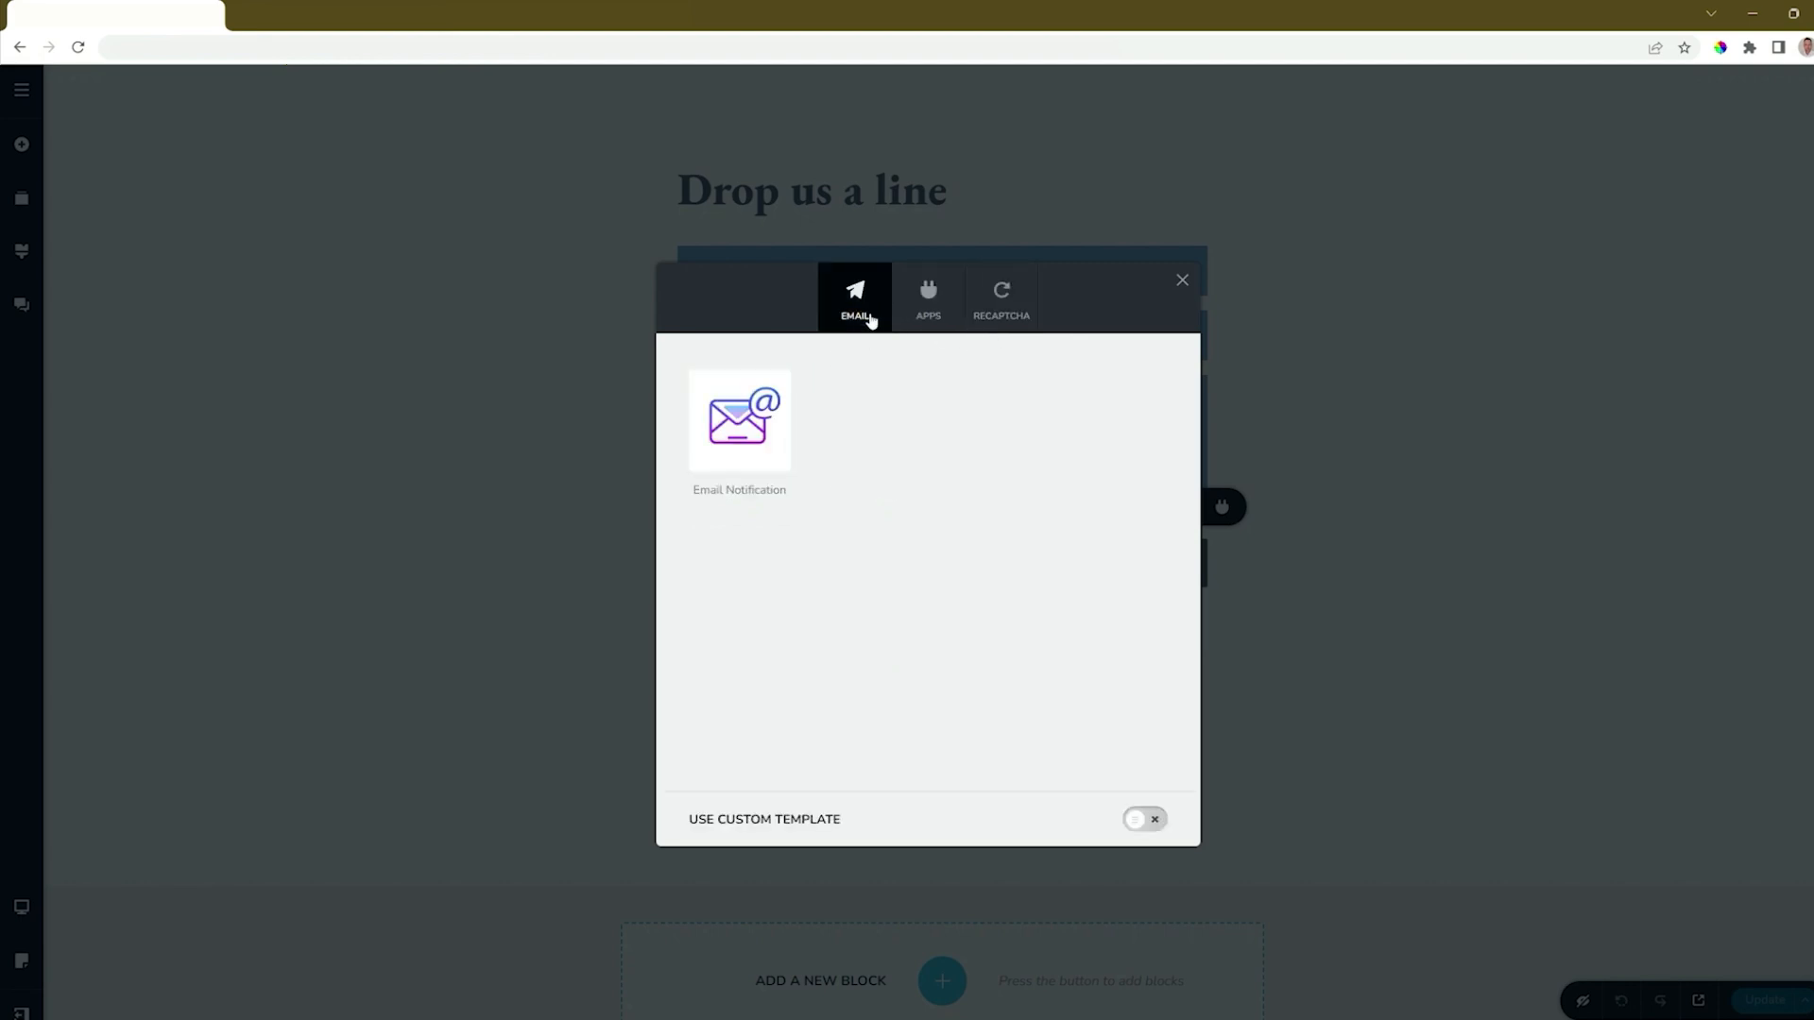
# Open the Email Notification setup and examine its Email To, Subject and From Name fields.
pyautogui.click(780, 420)
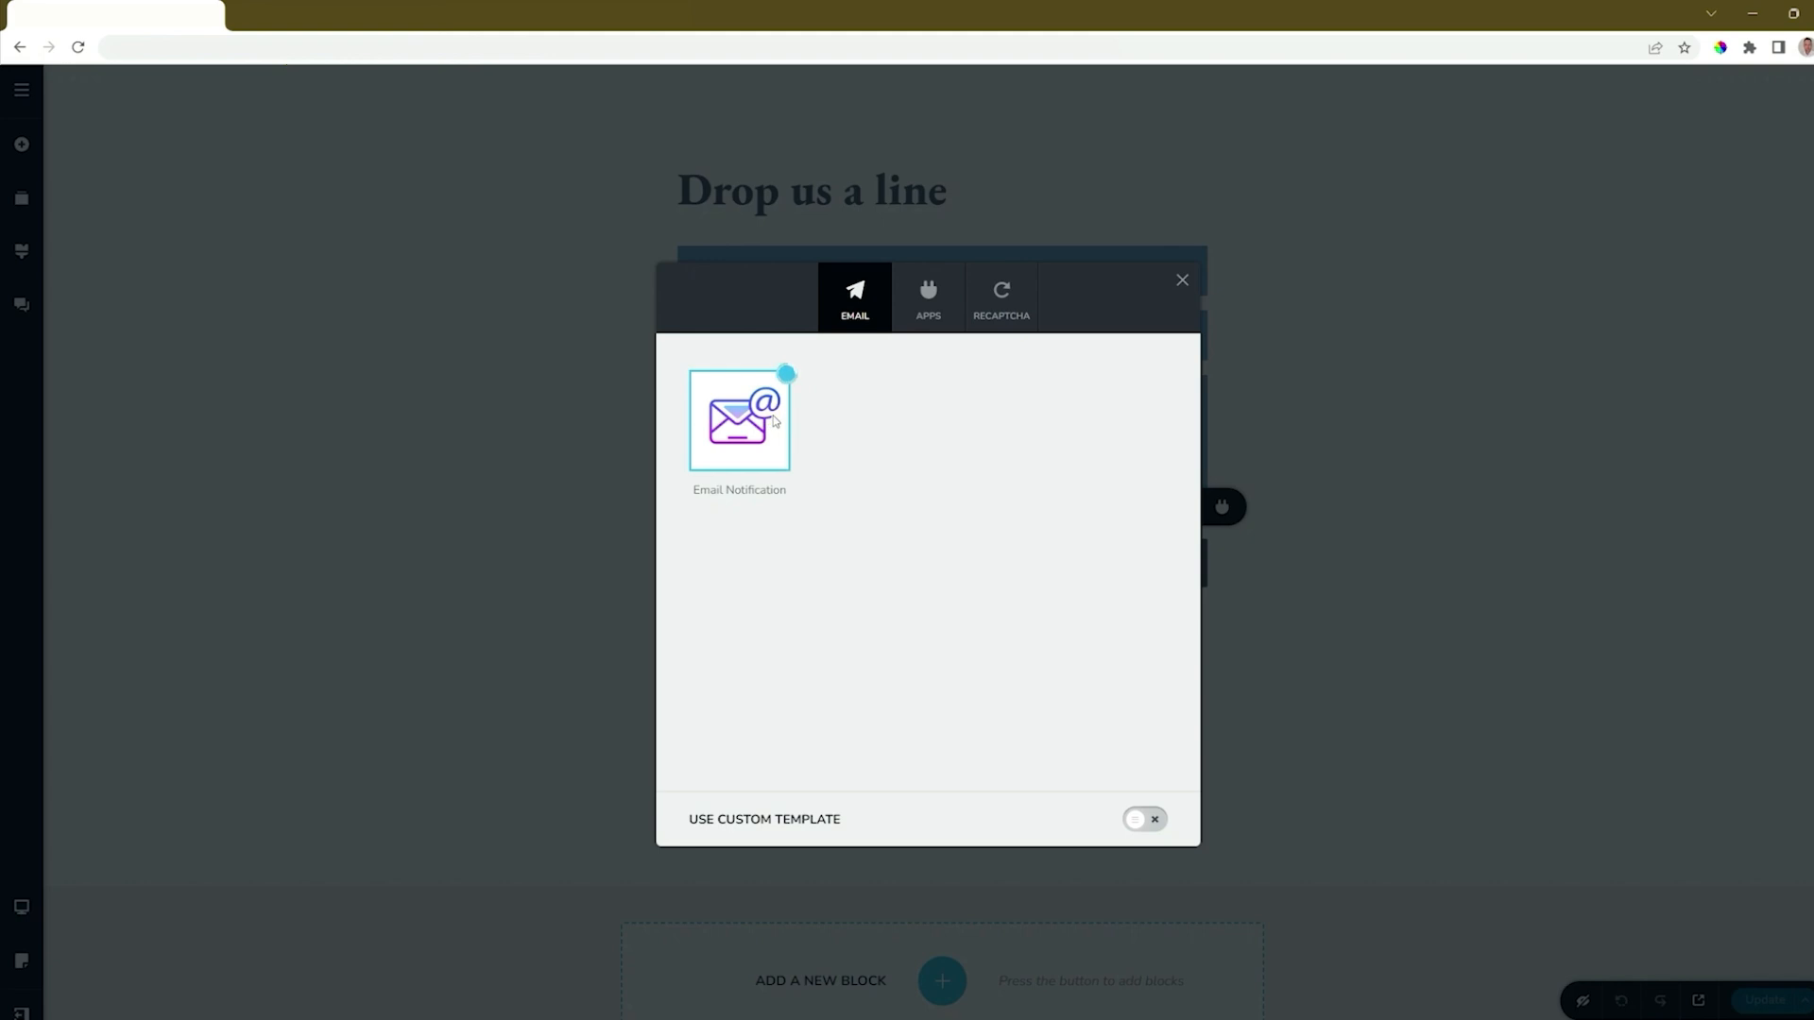
pyautogui.click(1052, 470)
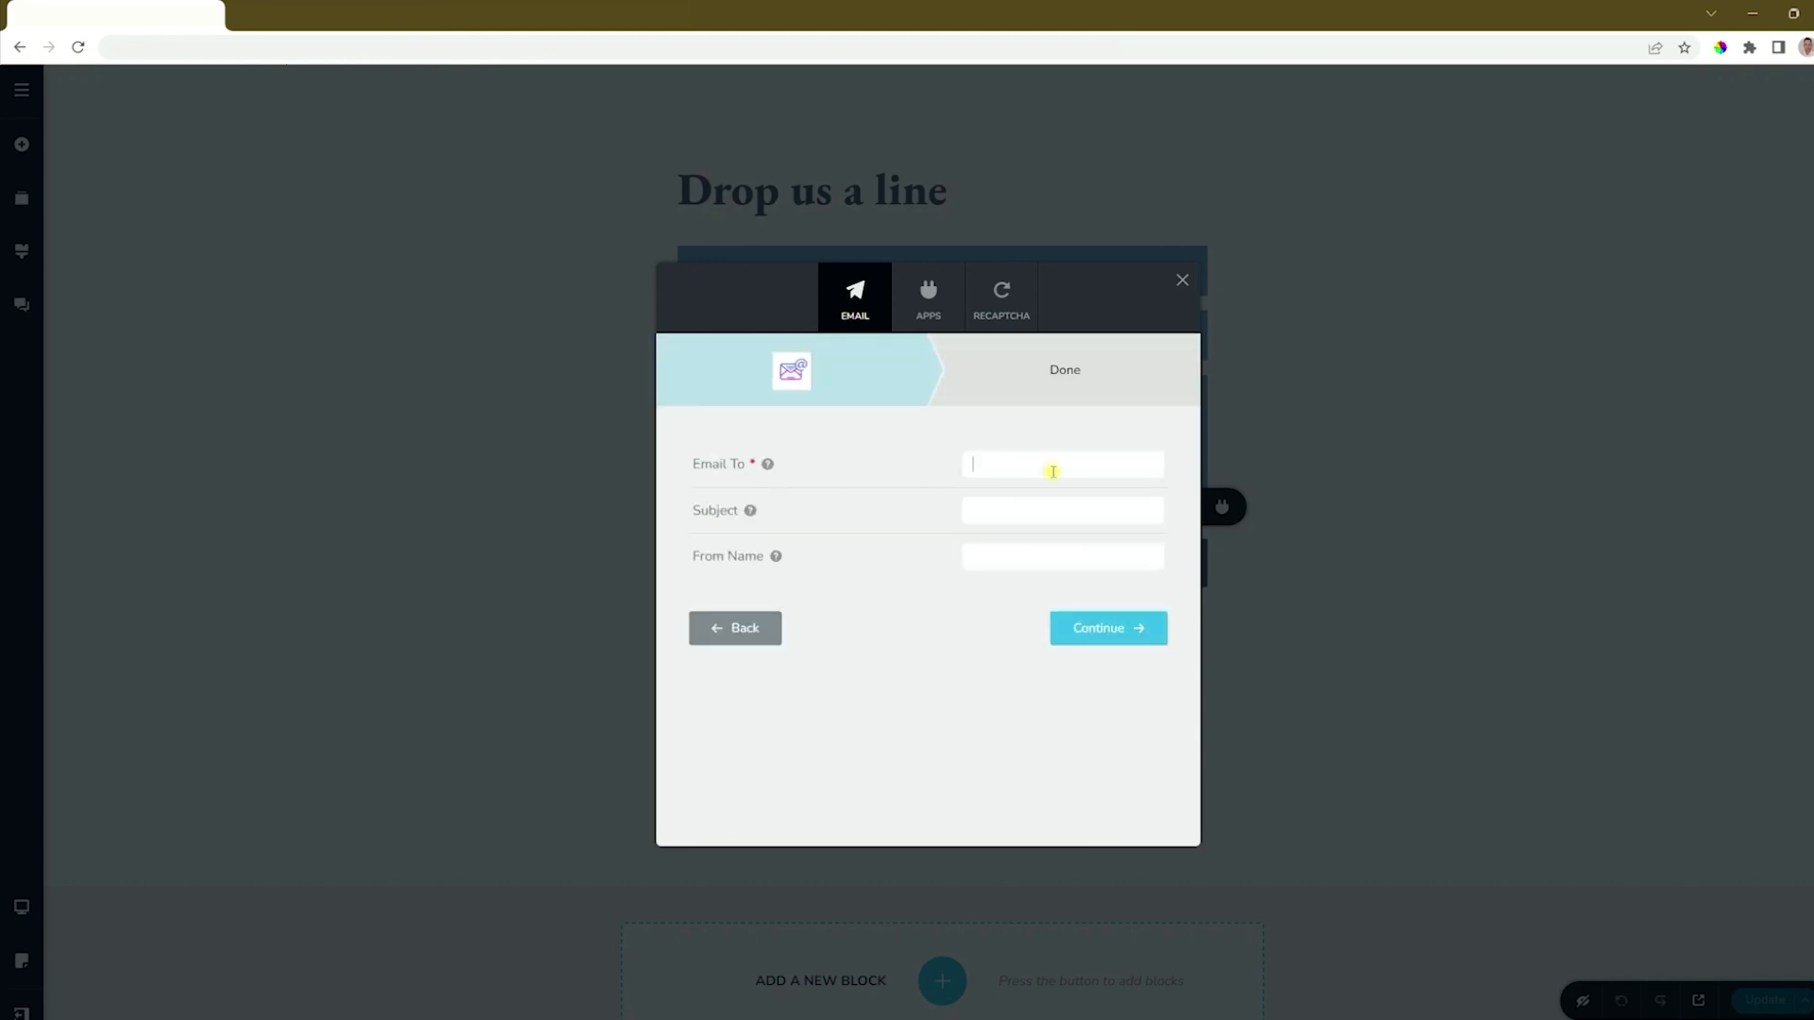
pyautogui.click(1023, 513)
pyautogui.moveTo(774, 568)
pyautogui.click(918, 623)
# Open the MailChimp connection settings among the app integrations.
pyautogui.click(935, 321)
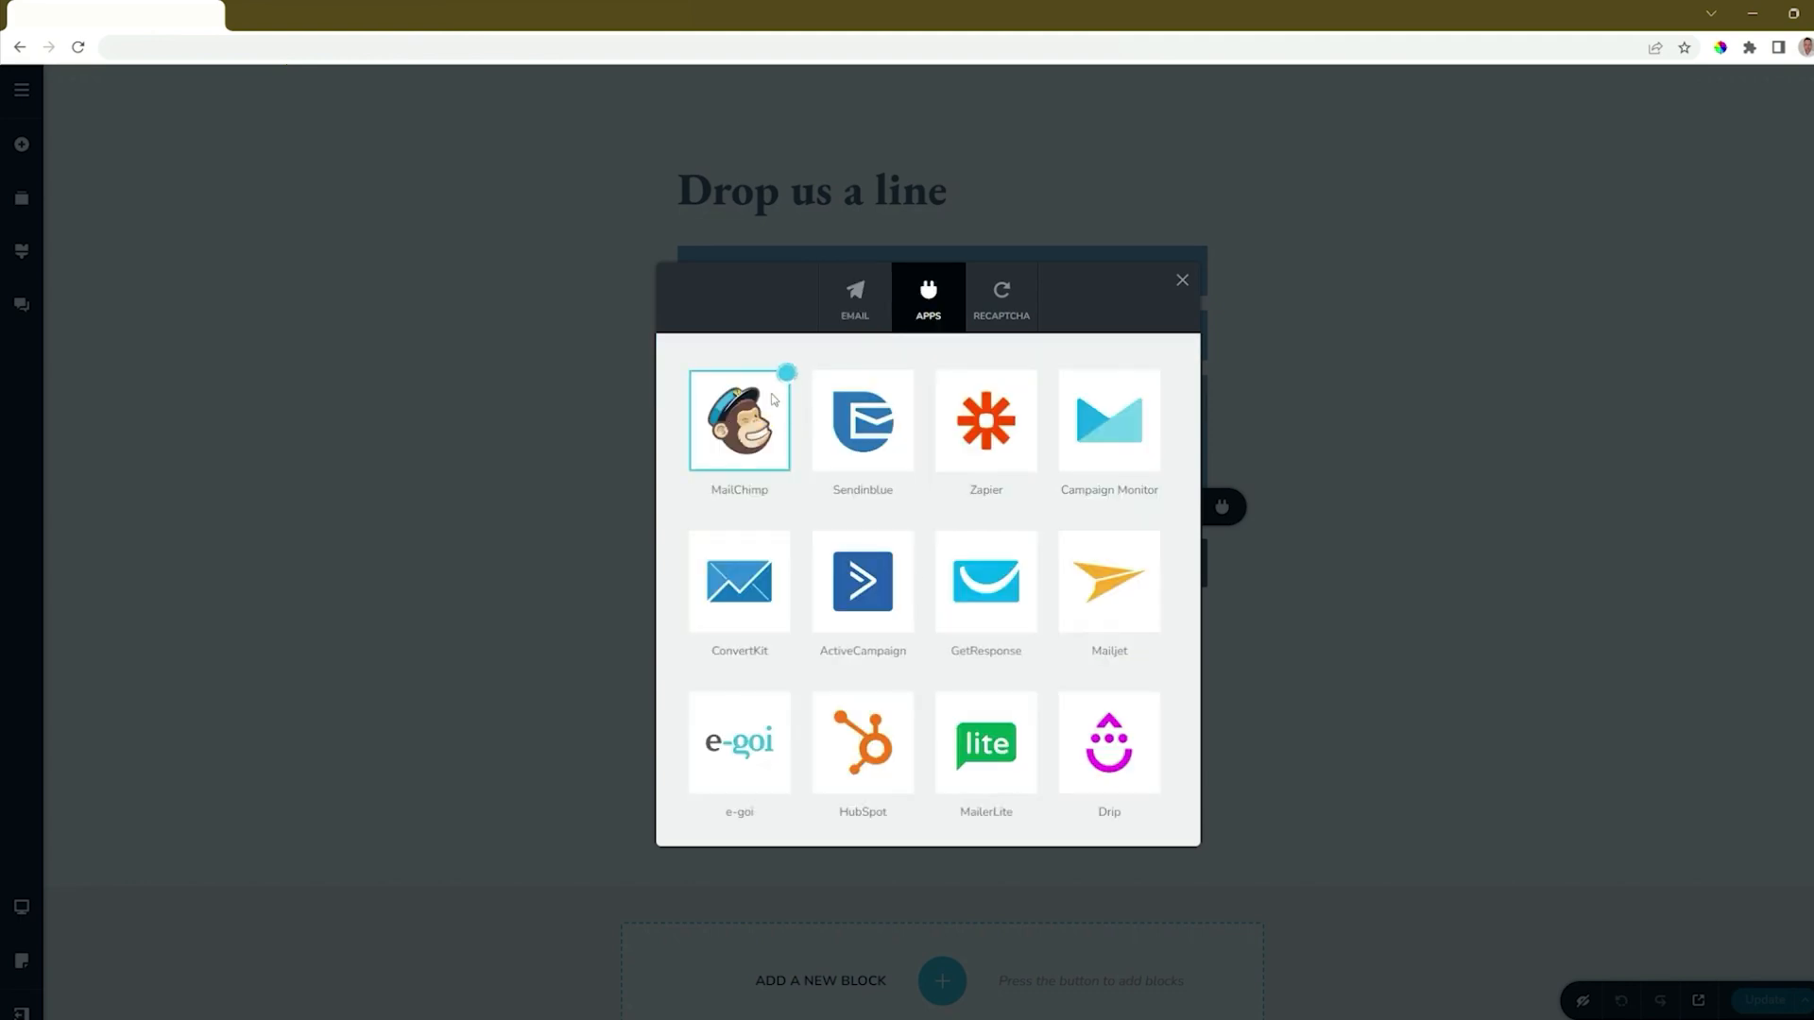
pyautogui.click(765, 440)
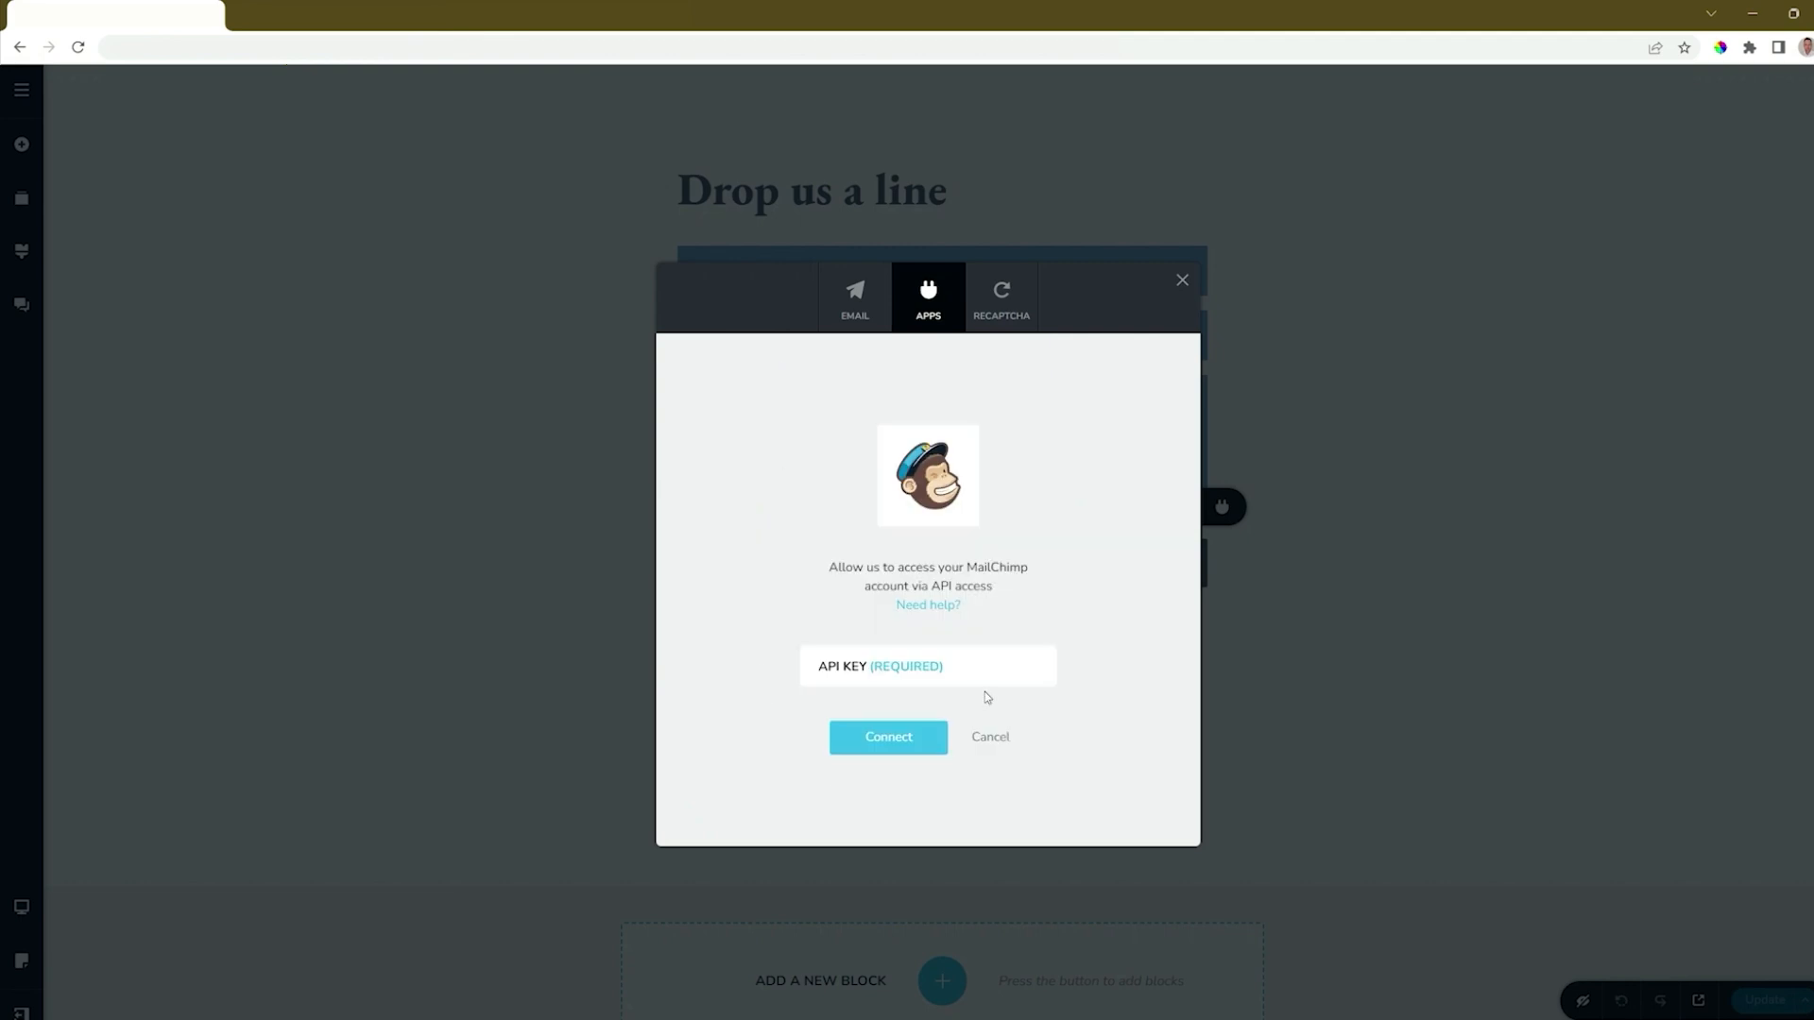